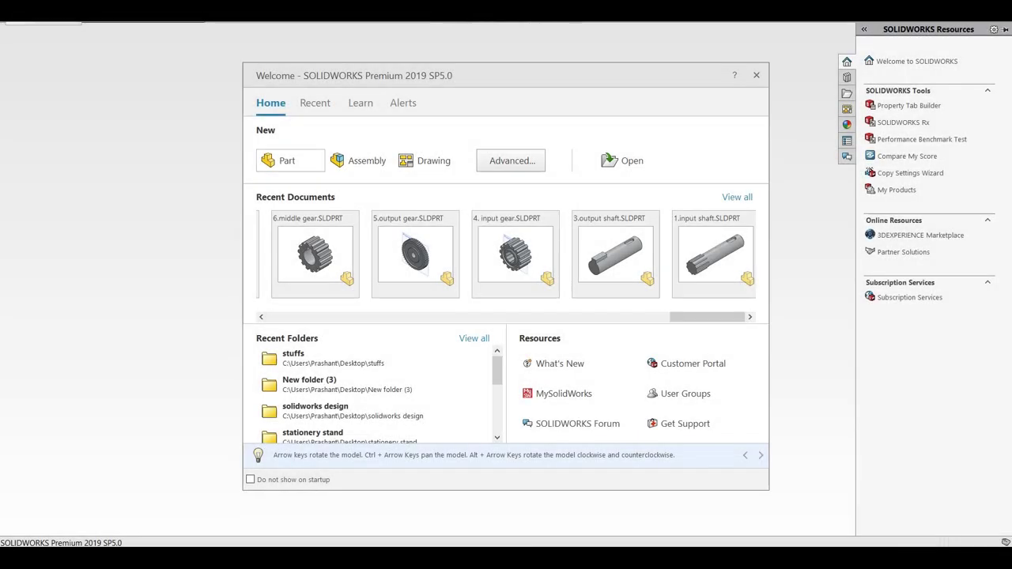
# Create a new blank part document from the Welcome dialog
pyautogui.click(287, 161)
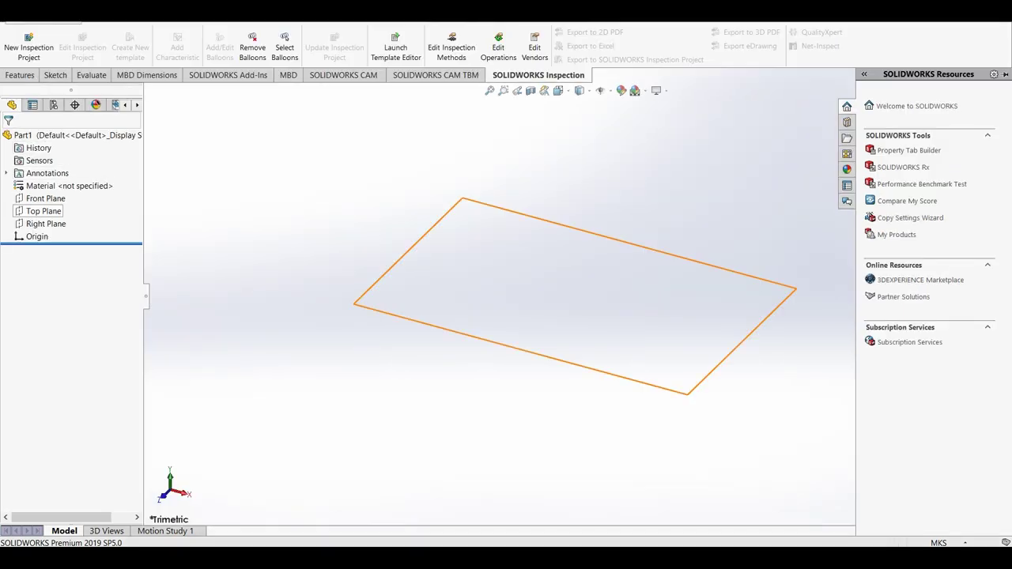
# Switch the unit system to MMGS and start a sketch on the Top Plane
pyautogui.click(938, 543)
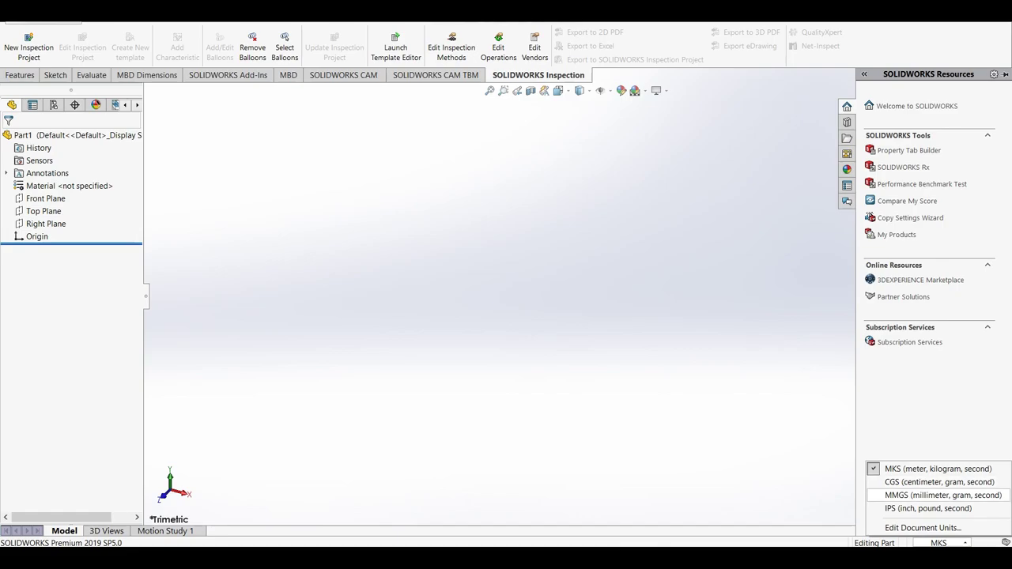
pyautogui.click(918, 492)
pyautogui.click(43, 212)
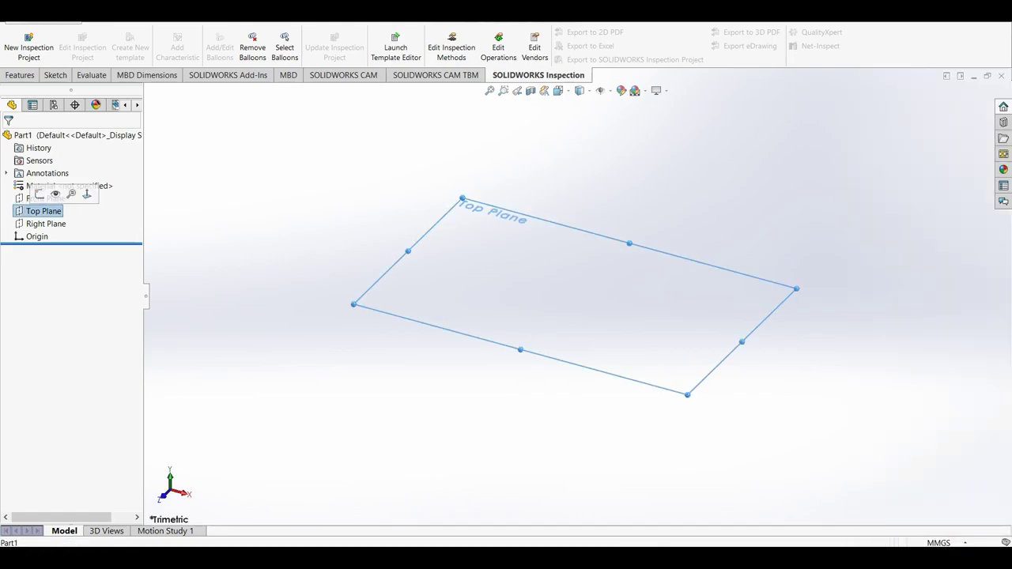
pyautogui.click(36, 195)
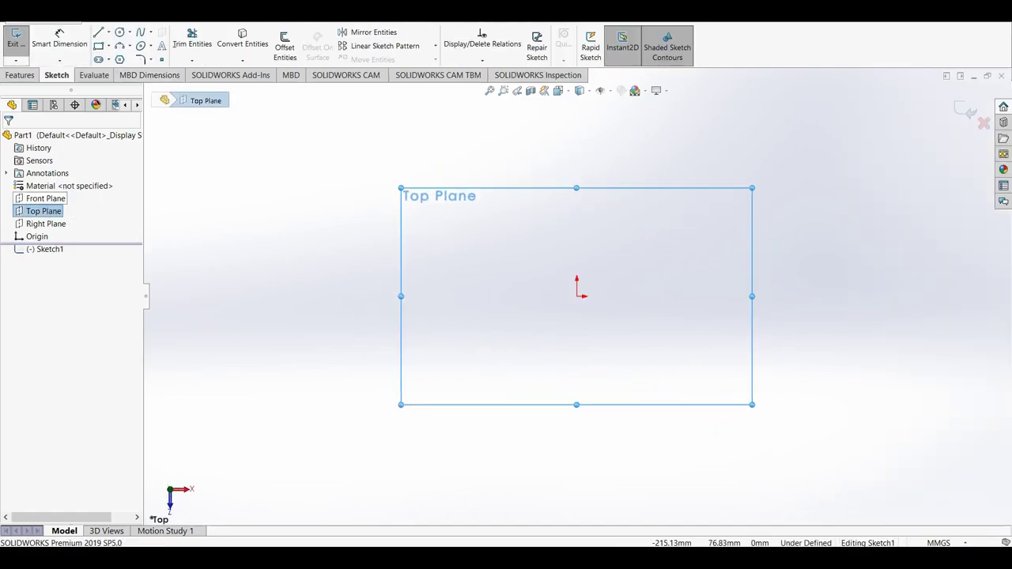
# Draw two concentric circles centred on the origin
pyautogui.click(120, 31)
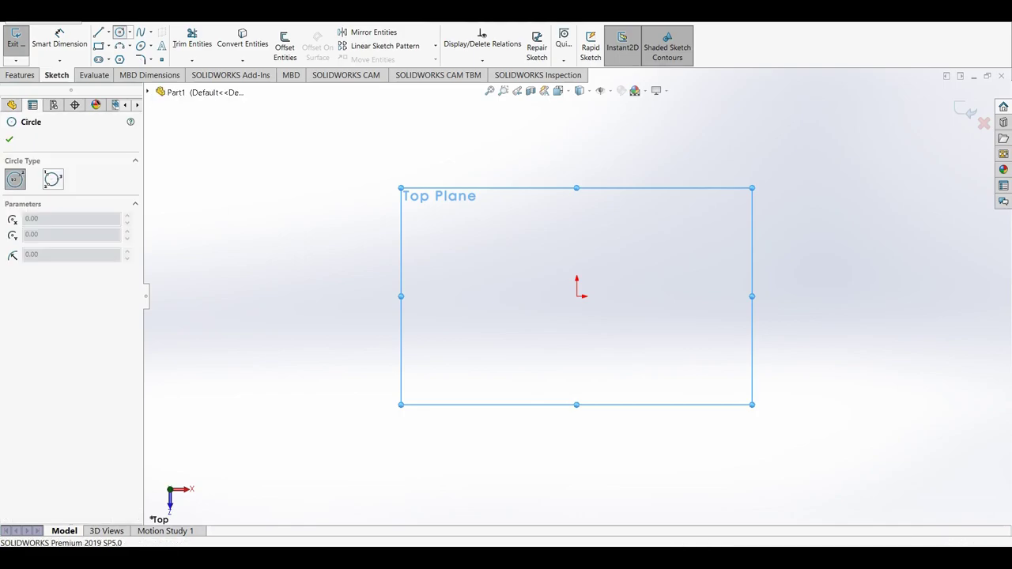
pyautogui.click(576, 296)
pyautogui.click(655, 246)
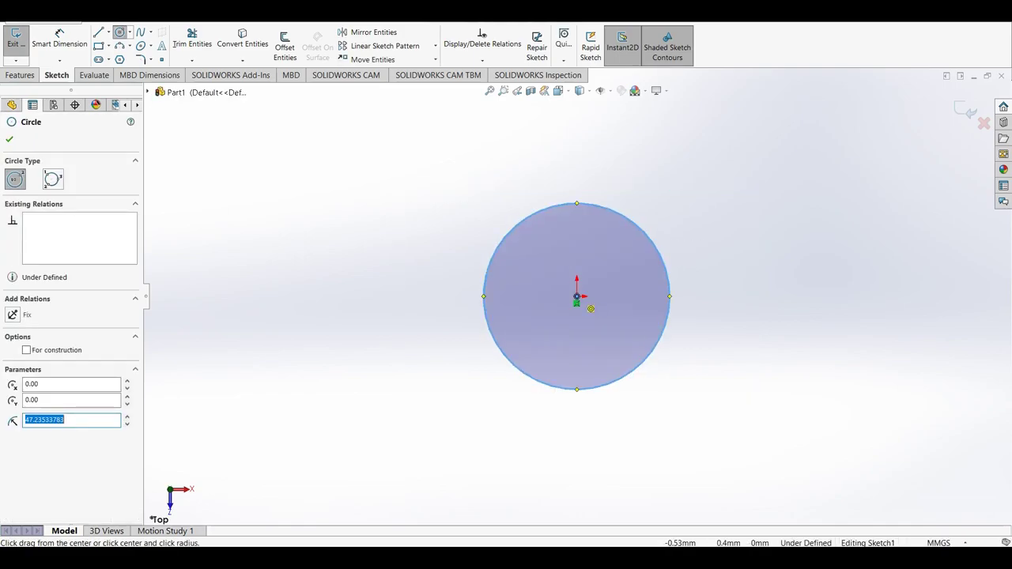
pyautogui.click(576, 296)
pyautogui.click(624, 250)
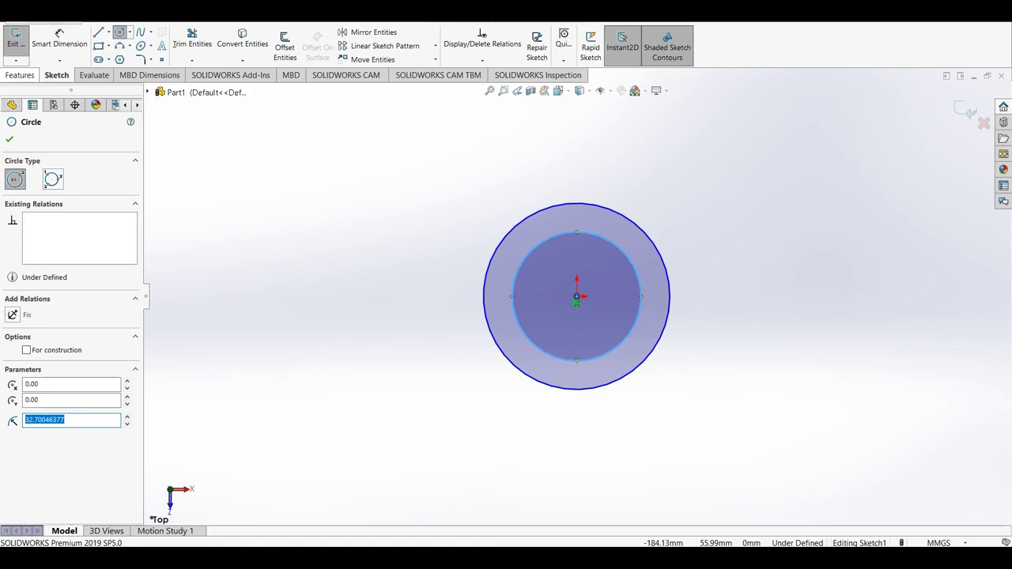
# Dimension the outer circle to Ø20 mm and the inner circle to Ø14 mm
pyautogui.click(59, 39)
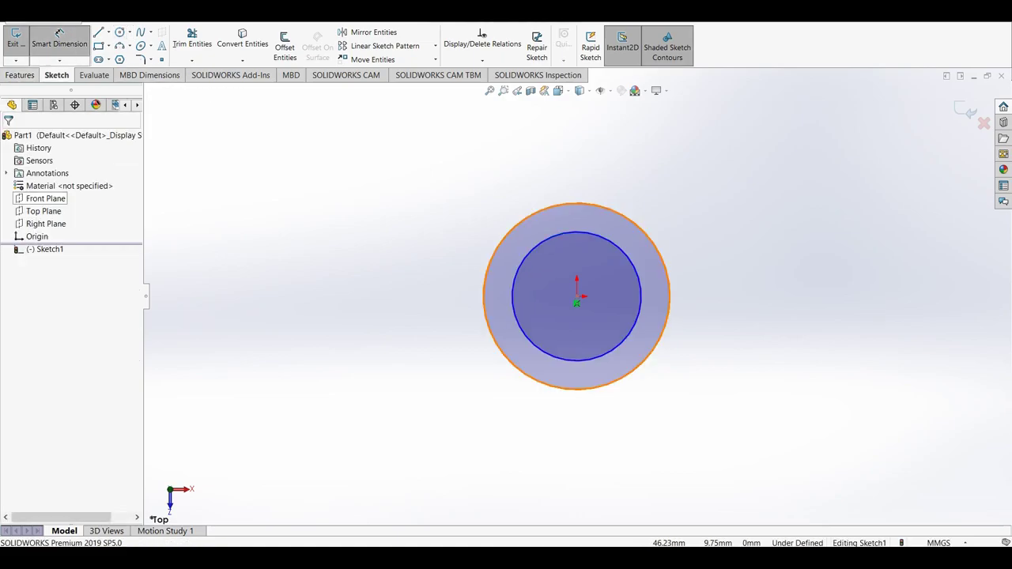
pyautogui.click(669, 297)
pyautogui.click(741, 277)
pyautogui.write('20')
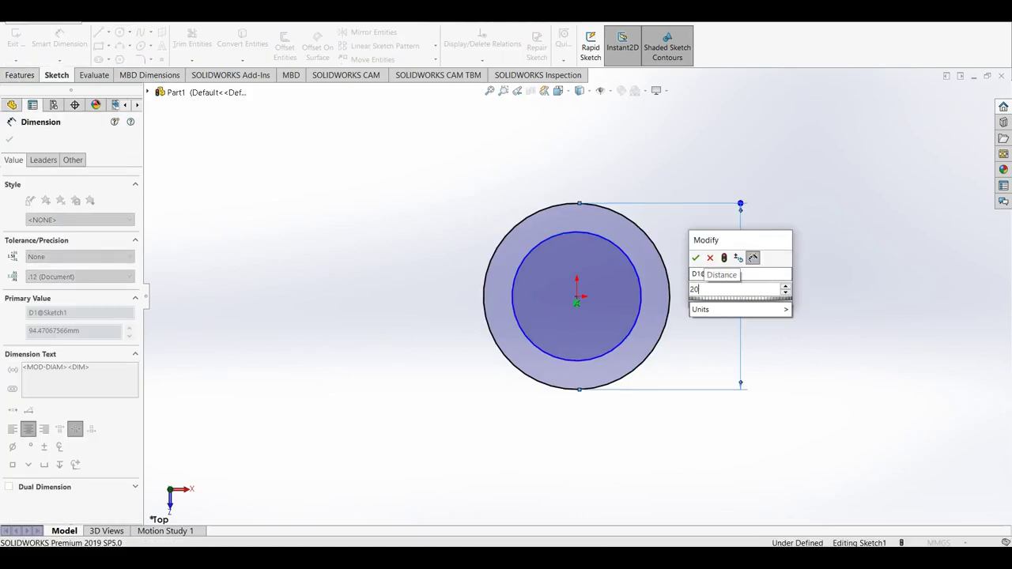
pyautogui.press('Return')
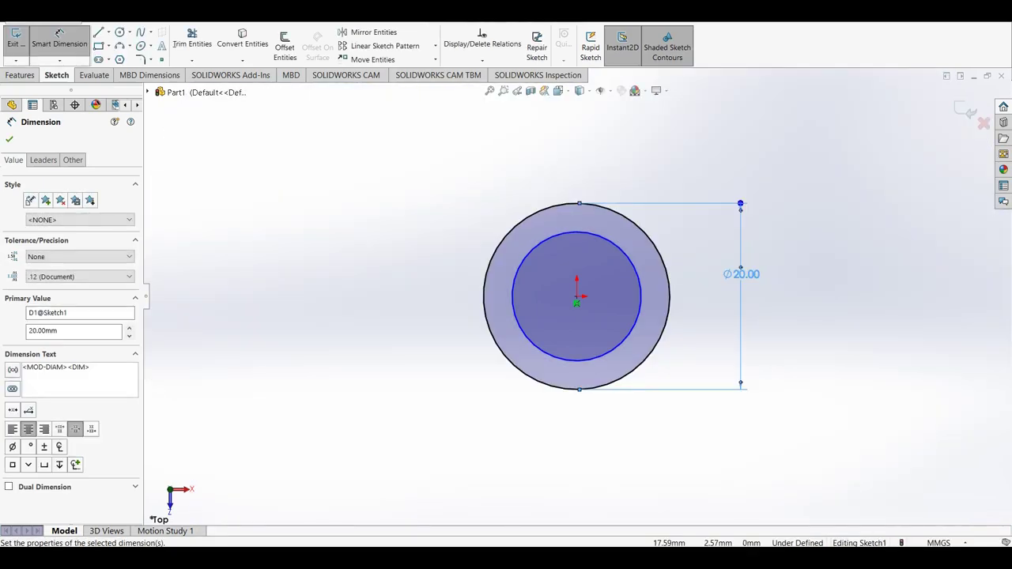
pyautogui.click(640, 297)
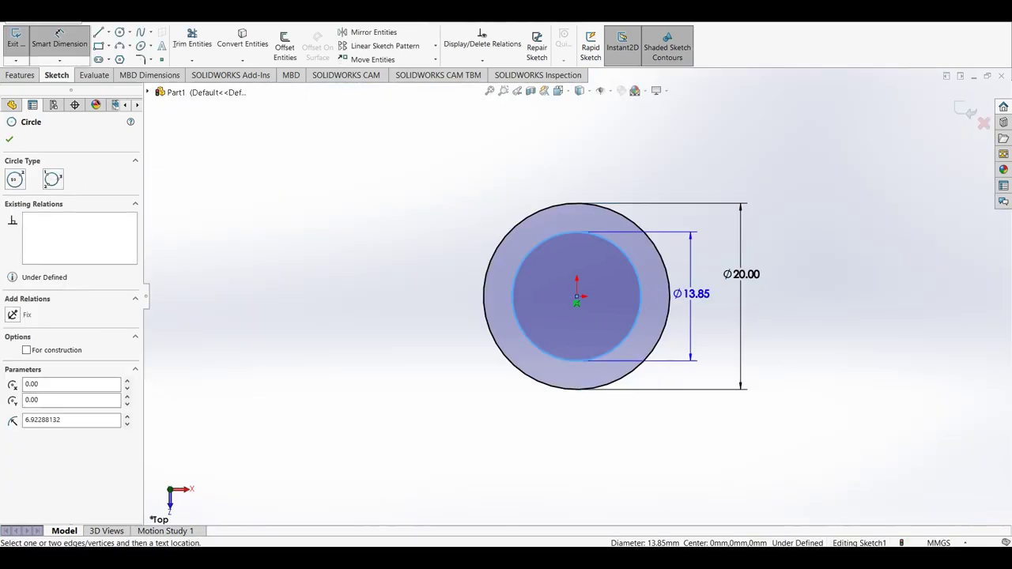
pyautogui.click(686, 291)
pyautogui.write('14')
pyautogui.press('Return')
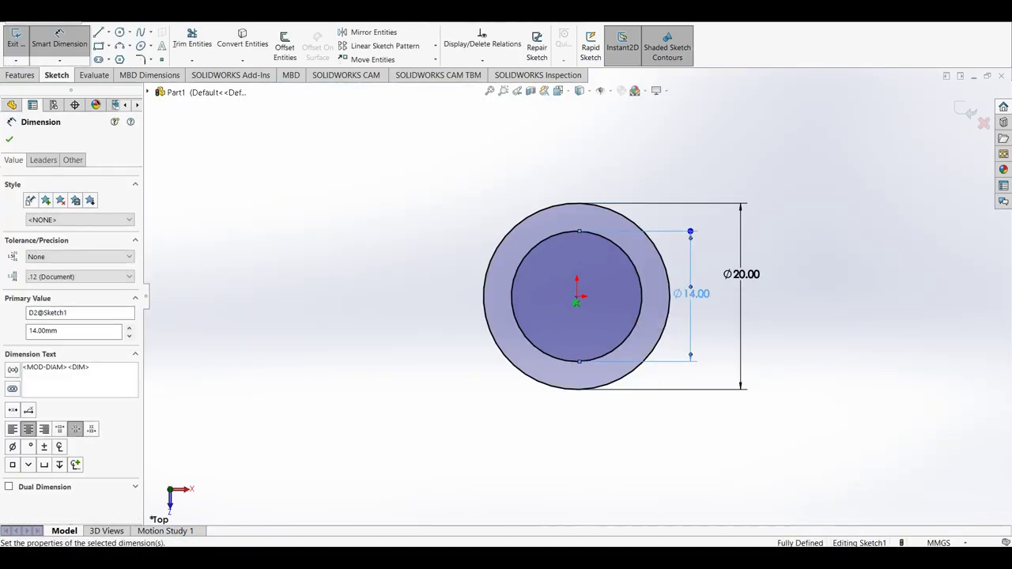
pyautogui.click(9, 139)
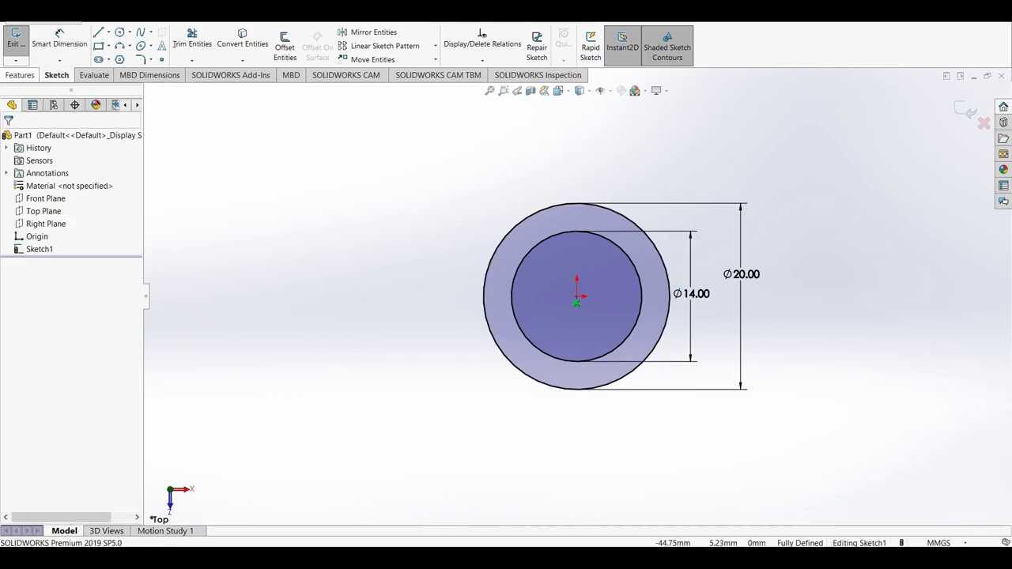
pyautogui.click(20, 74)
# Extrude the ring sketch 600 mm Blind depth to create Boss-Extrude1
pyautogui.click(21, 44)
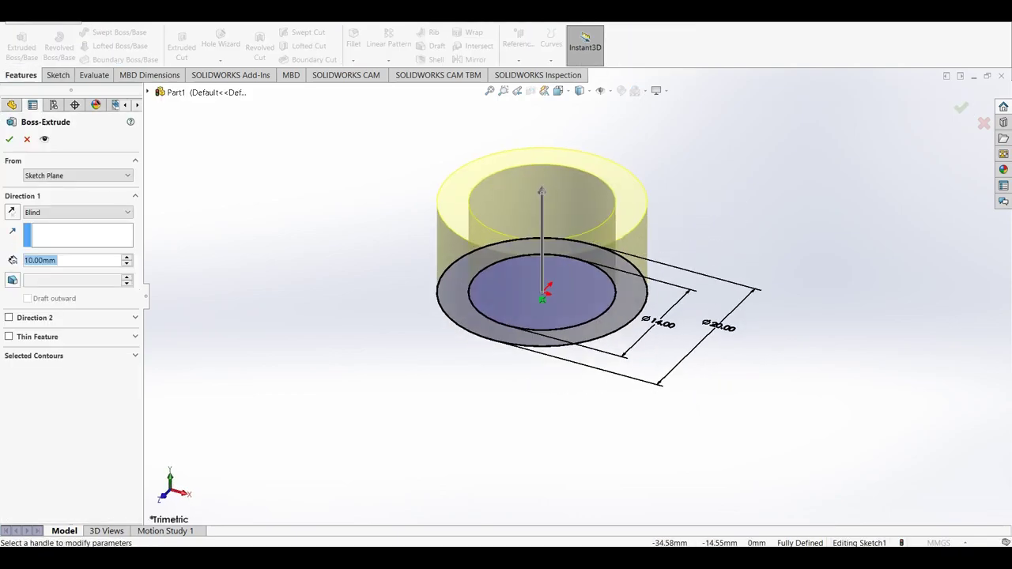
pyautogui.moveTo(554, 261)
pyautogui.mouseDown(button='middle')
pyautogui.moveTo(514, 269)
pyautogui.moveTo(506, 300)
pyautogui.moveTo(570, 292)
pyautogui.mouseUp(button='middle')
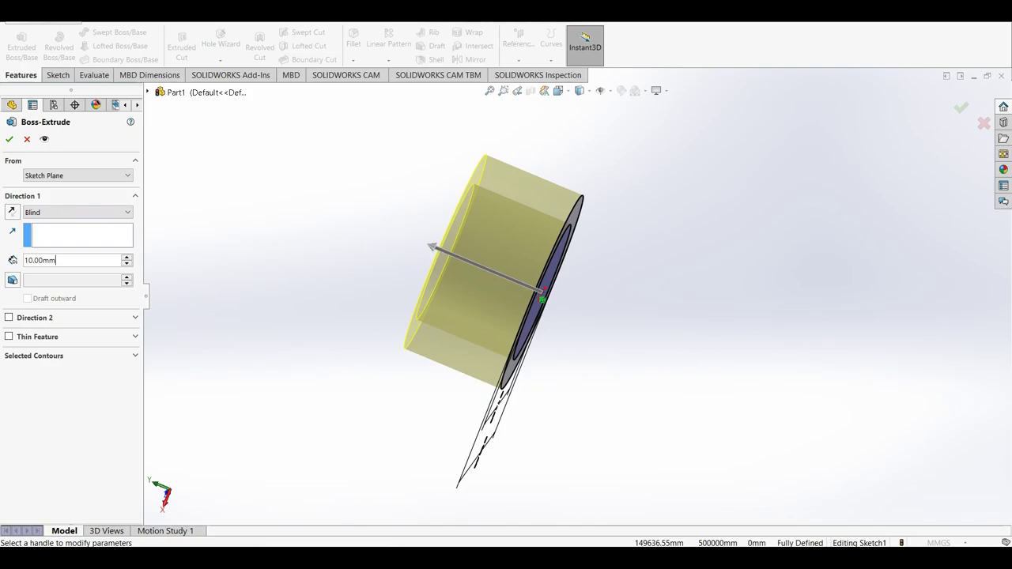
pyautogui.write('1600')
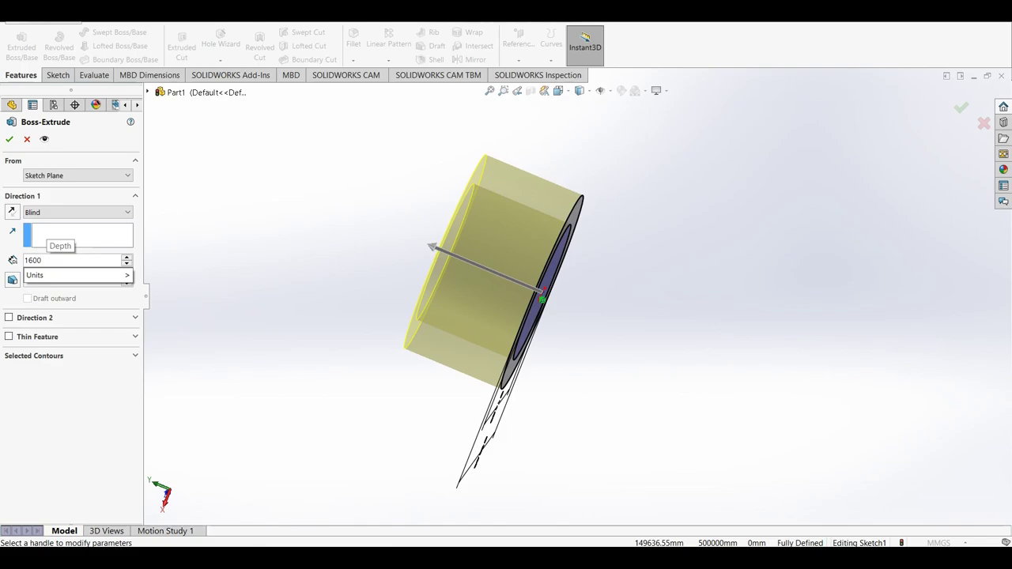
pyautogui.press('BackSpace')
pyautogui.press('BackSpace')
pyautogui.press('BackSpace')
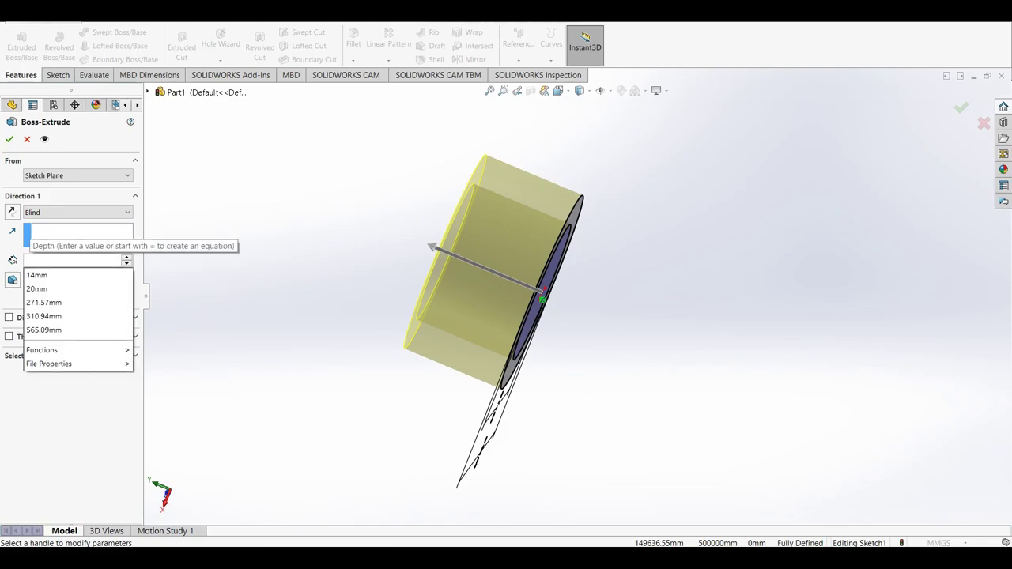
pyautogui.write('600')
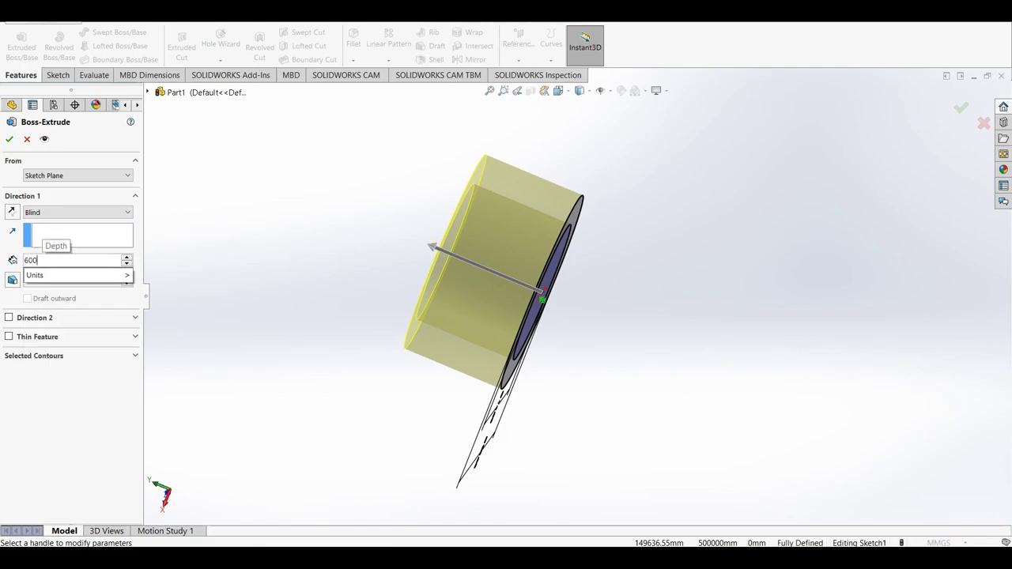
pyautogui.press('Return')
pyautogui.scroll(4, 575, 298)
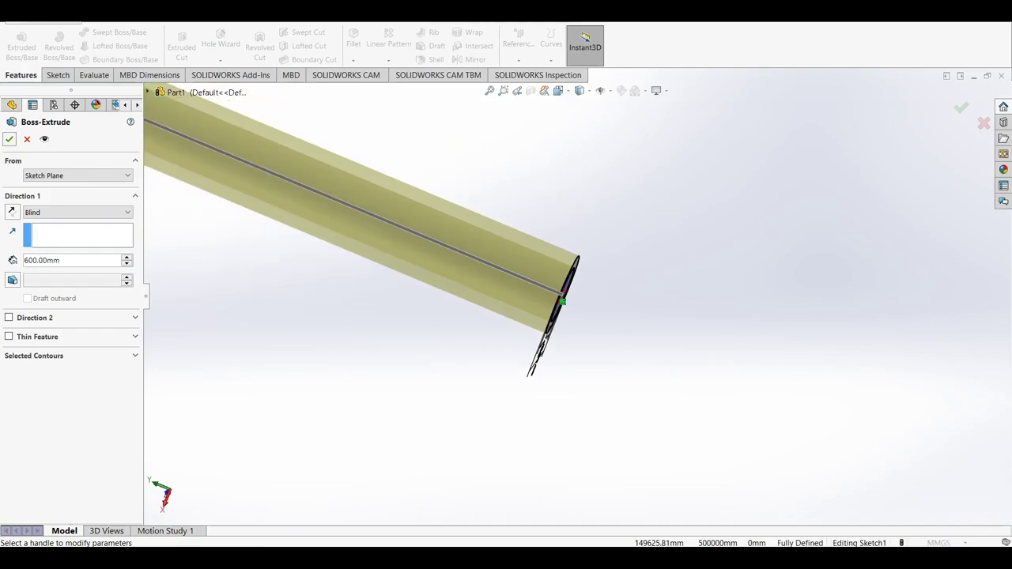
pyautogui.scroll(3, 574, 298)
pyautogui.scroll(2, 575, 297)
pyautogui.scroll(2, 574, 297)
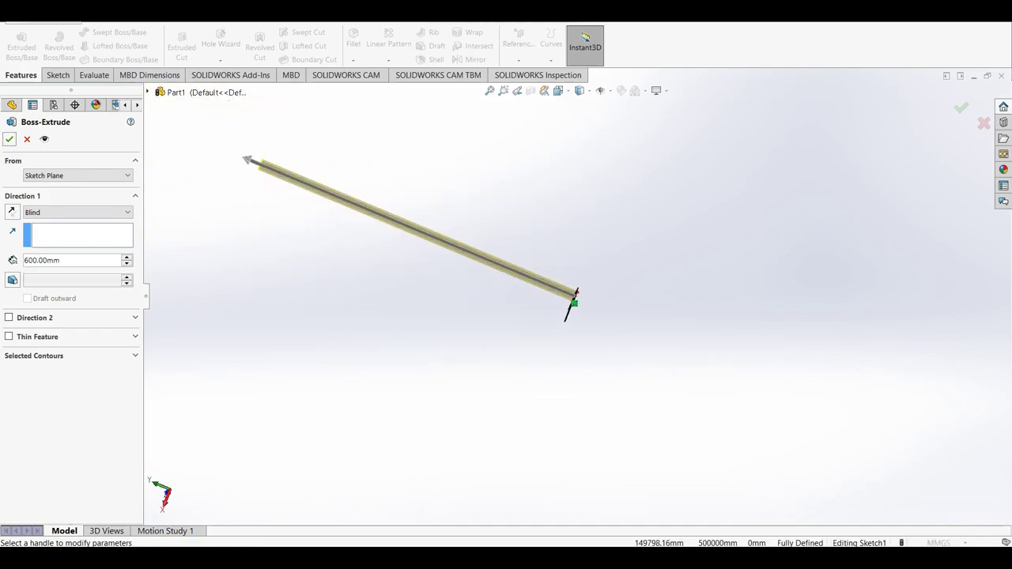
pyautogui.press('Return')
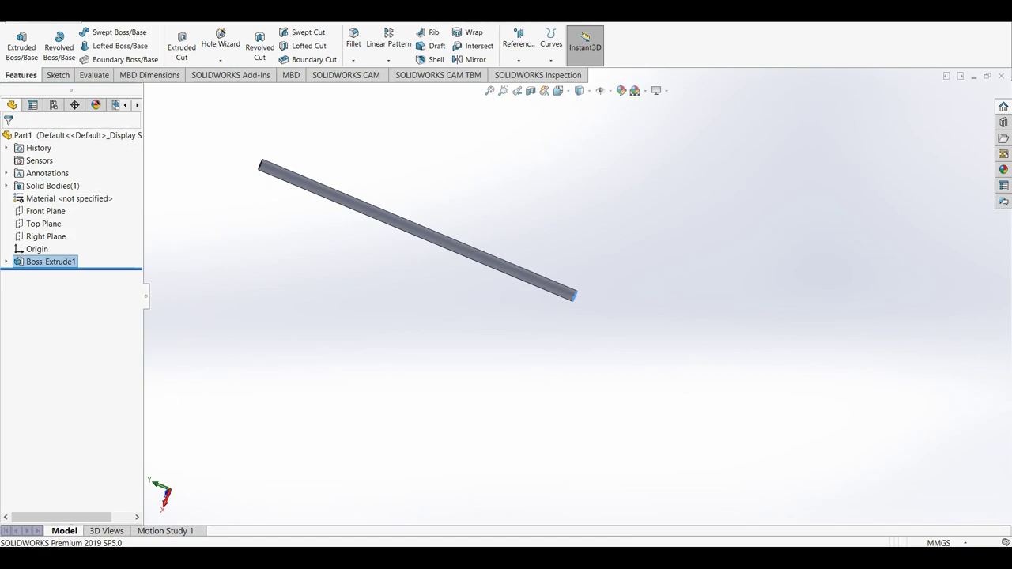
# Start a new sketch on the Front Plane and view it face-on
pyautogui.click(58, 75)
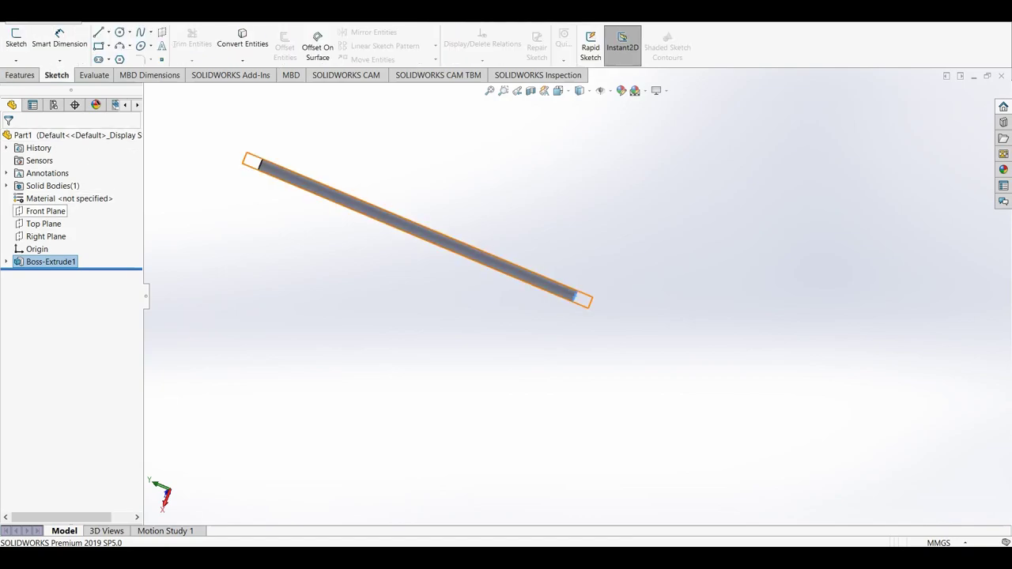
pyautogui.click(45, 211)
pyautogui.click(47, 192)
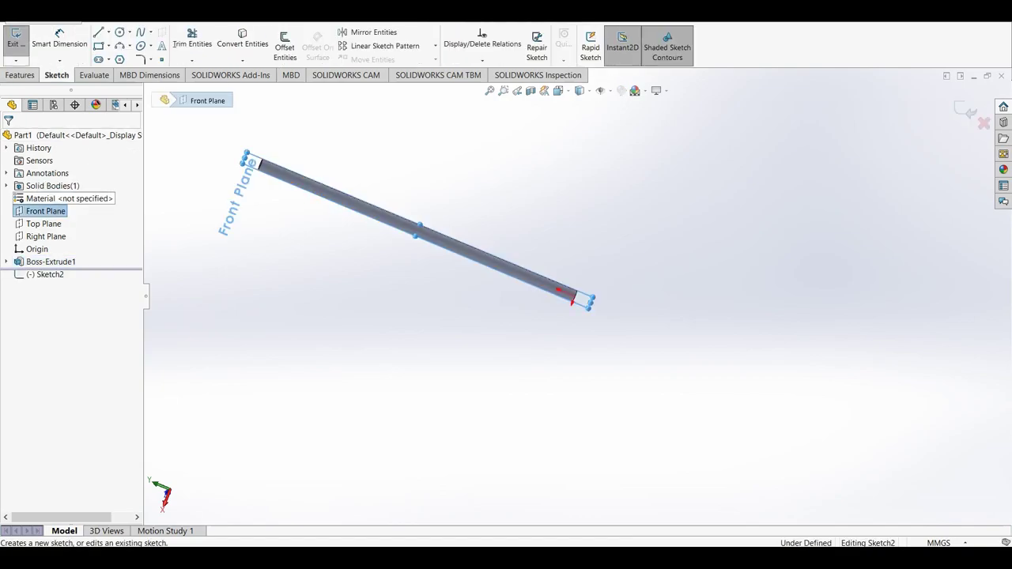
pyautogui.click(48, 274)
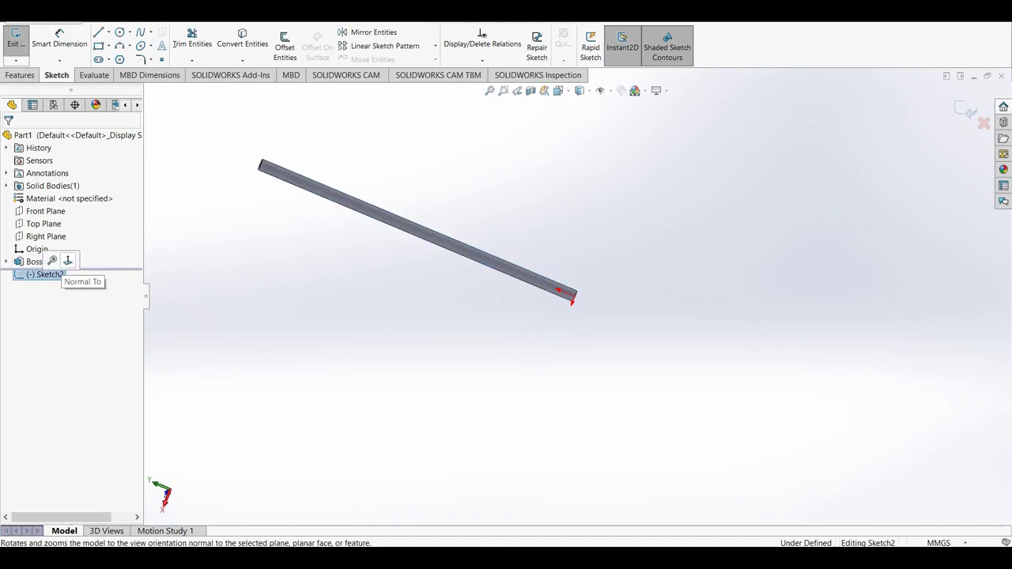
pyautogui.click(68, 262)
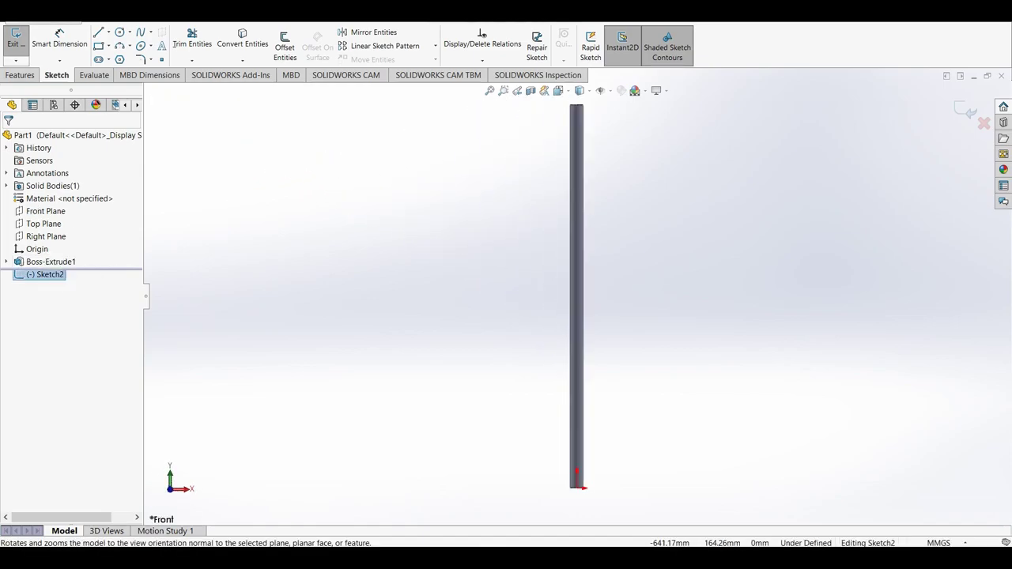
# Draw the first finger-hole circles centred along the tube's axis
pyautogui.click(120, 32)
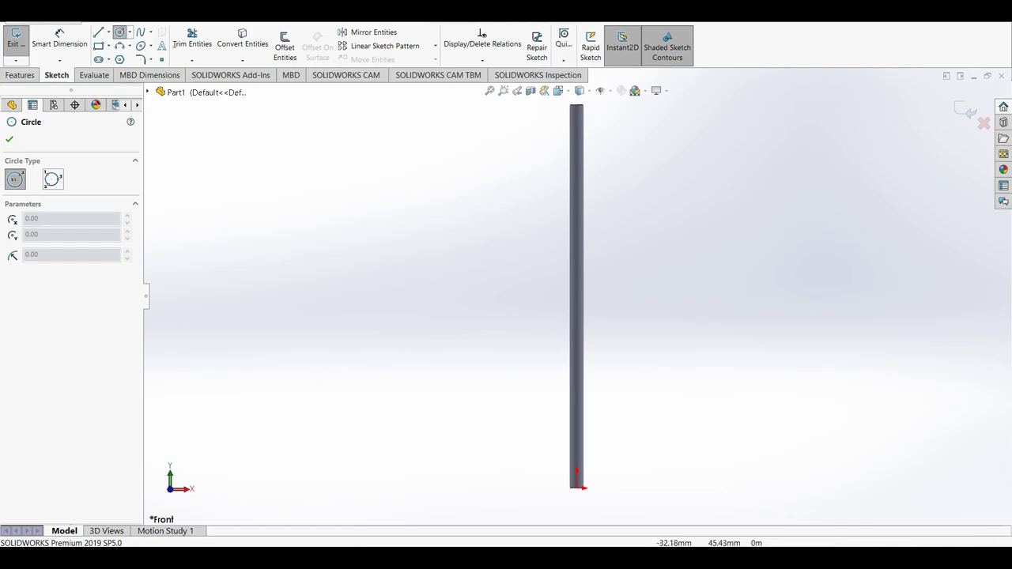
pyautogui.scroll(3, 581, 296)
pyautogui.scroll(-2, 600, 482)
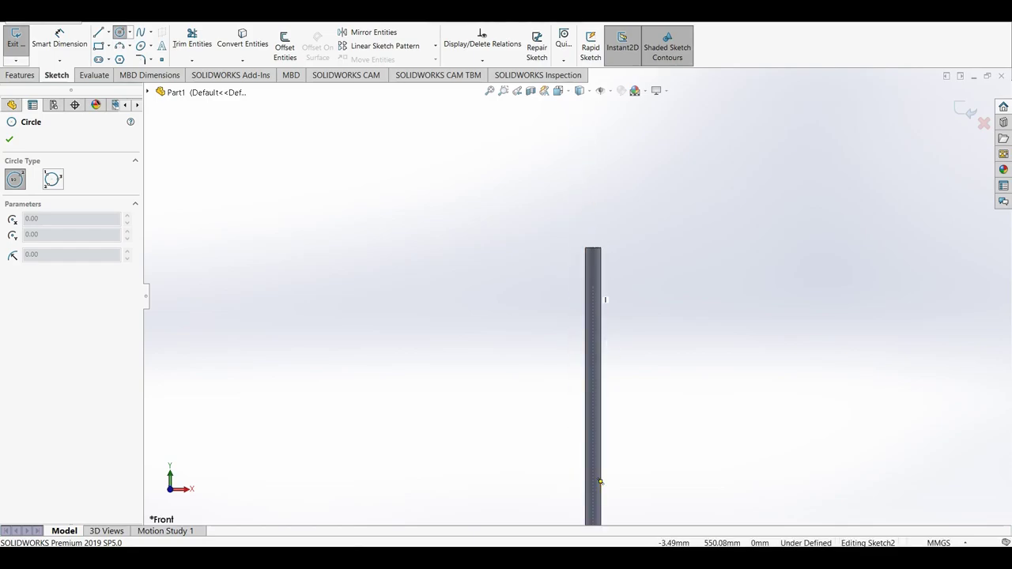
pyautogui.click(593, 312)
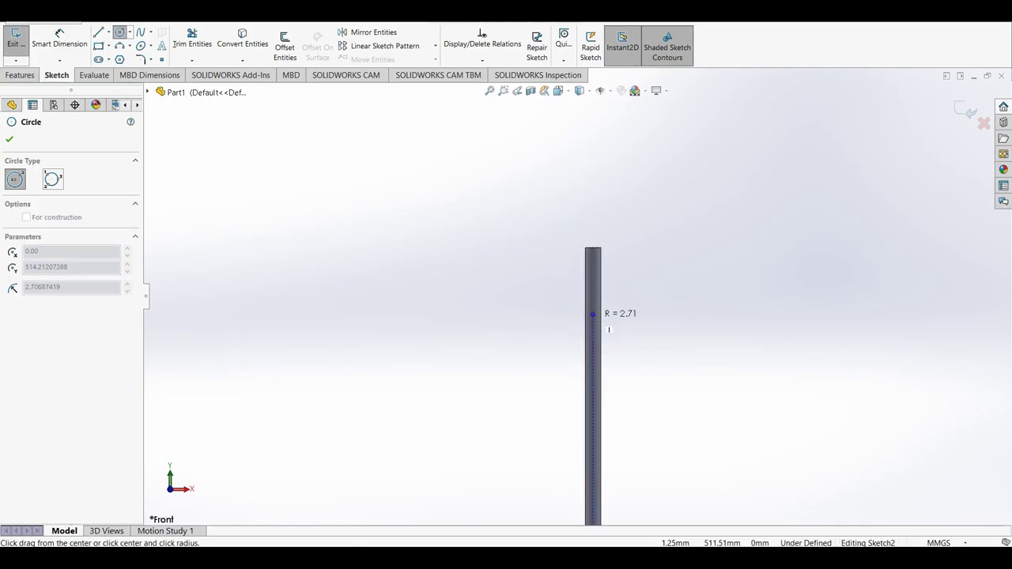
pyautogui.click(611, 336)
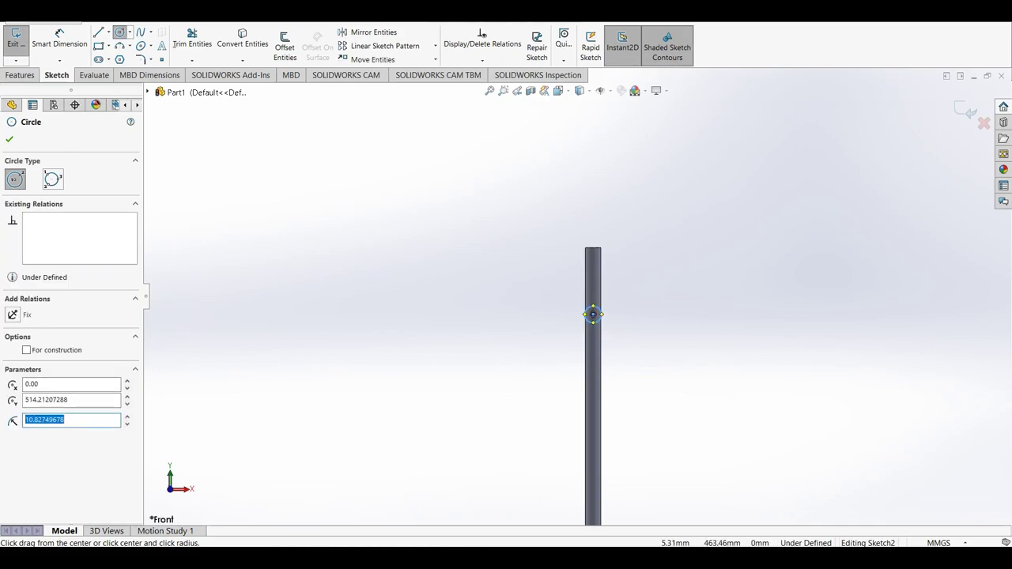
pyautogui.scroll(3, 584, 306)
pyautogui.scroll(-2, 598, 341)
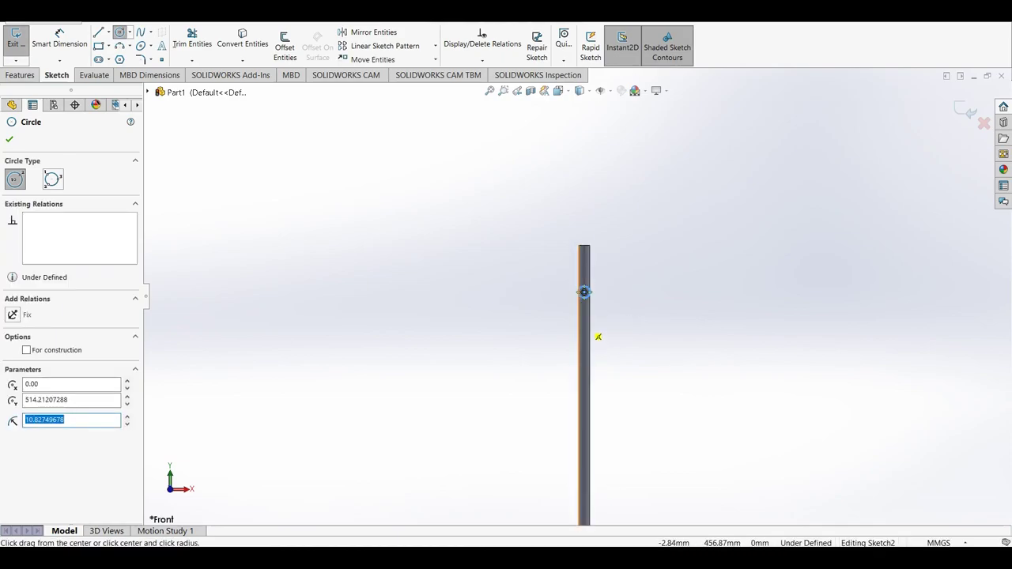
pyautogui.scroll(-1, 600, 332)
pyautogui.click(583, 320)
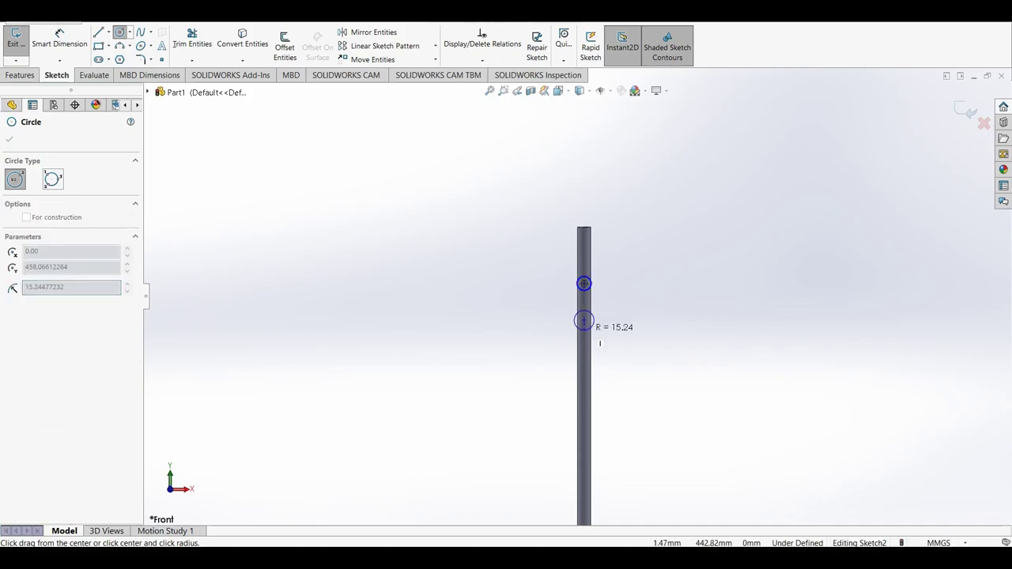
pyautogui.click(590, 325)
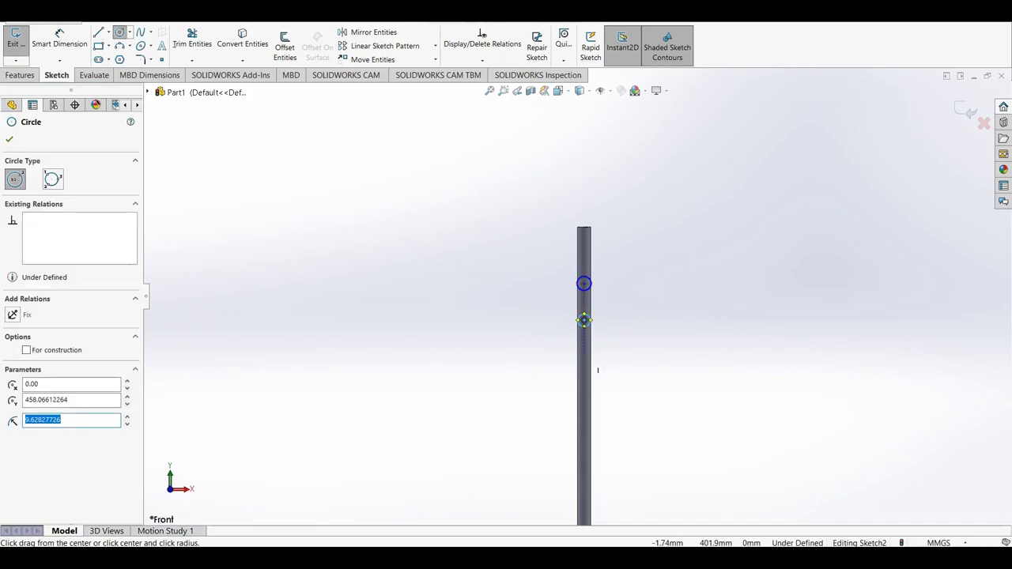
pyautogui.click(584, 357)
pyautogui.click(601, 390)
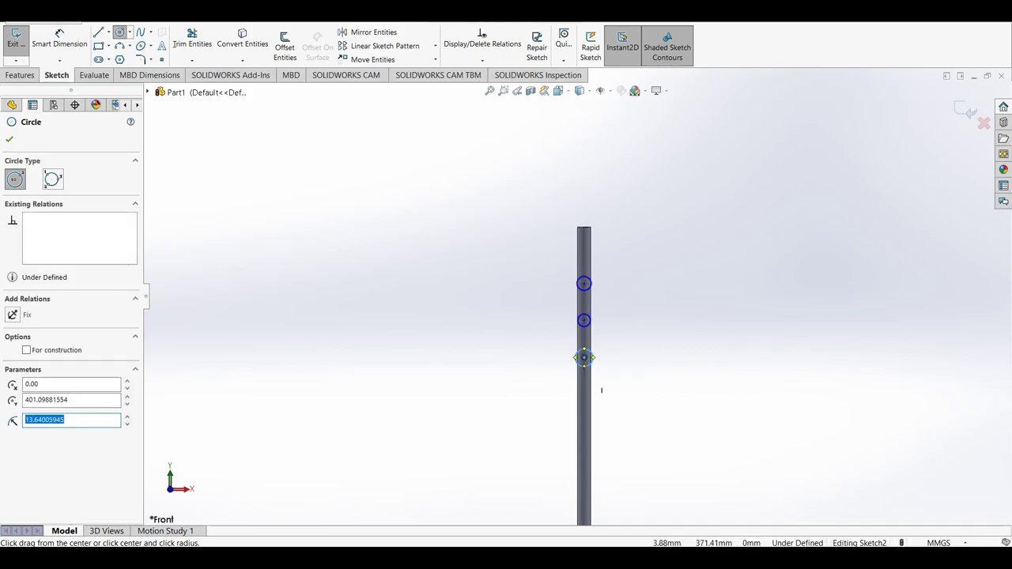
# Add the remaining hole circles further down the tube, ending at the bottom
pyautogui.click(584, 358)
pyautogui.click(600, 420)
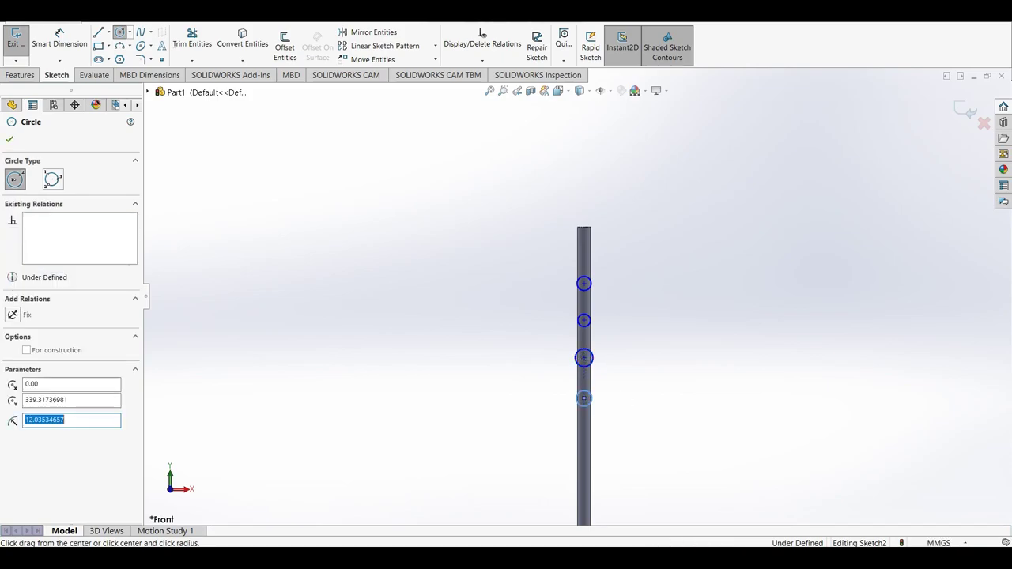
pyautogui.click(600, 441)
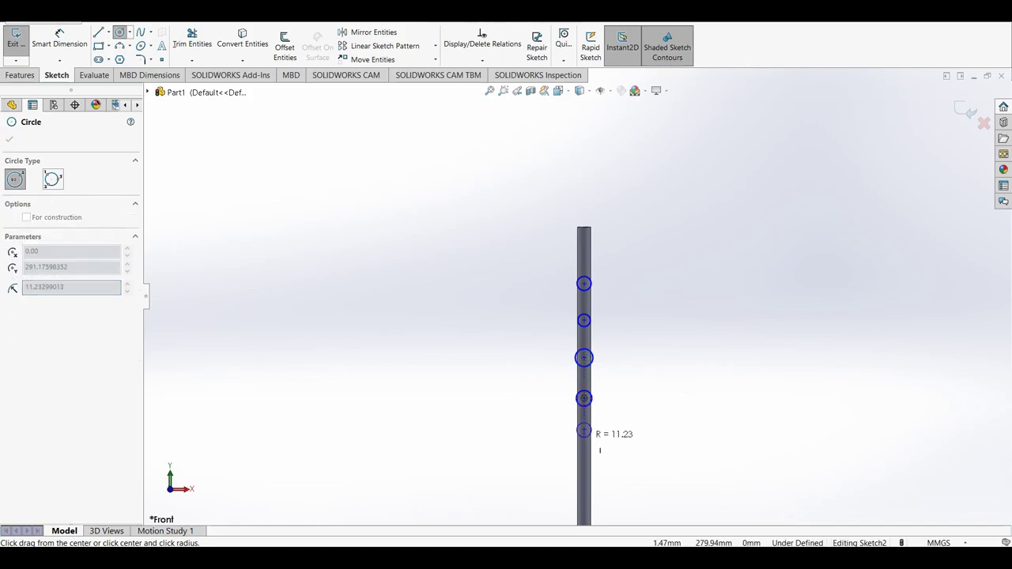
pyautogui.click(600, 450)
pyautogui.click(600, 481)
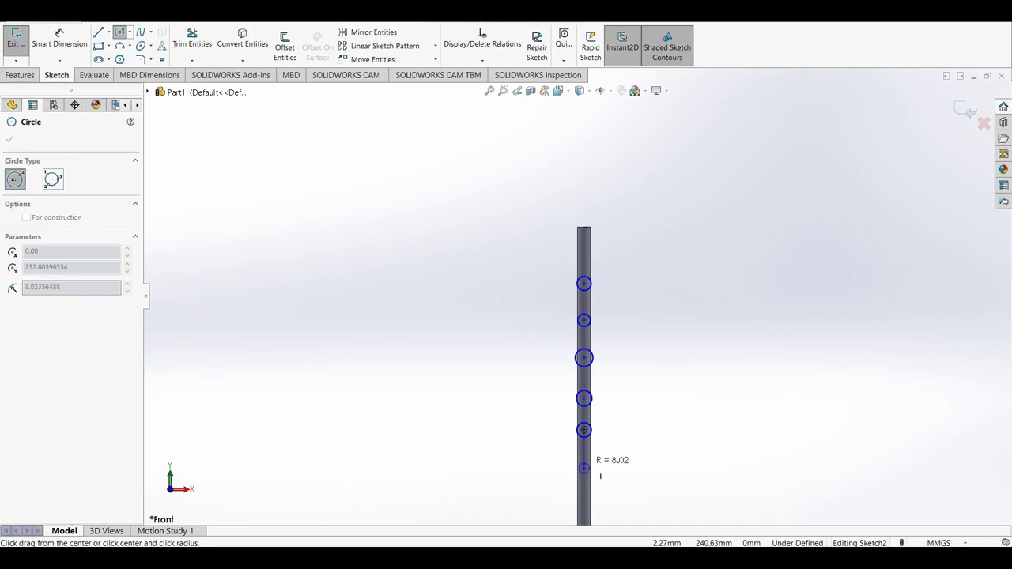
pyautogui.click(600, 474)
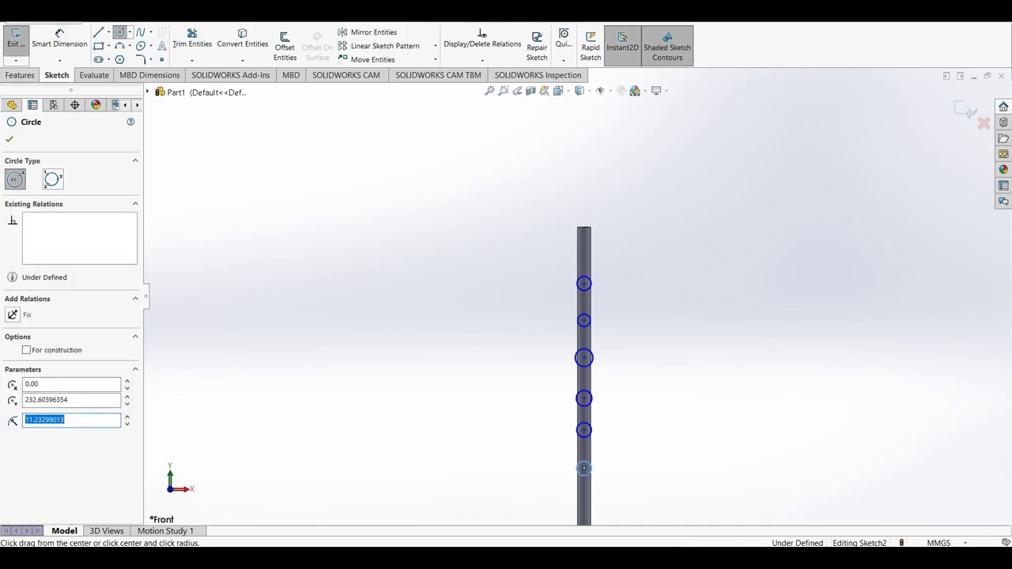
pyautogui.scroll(3, 575, 296)
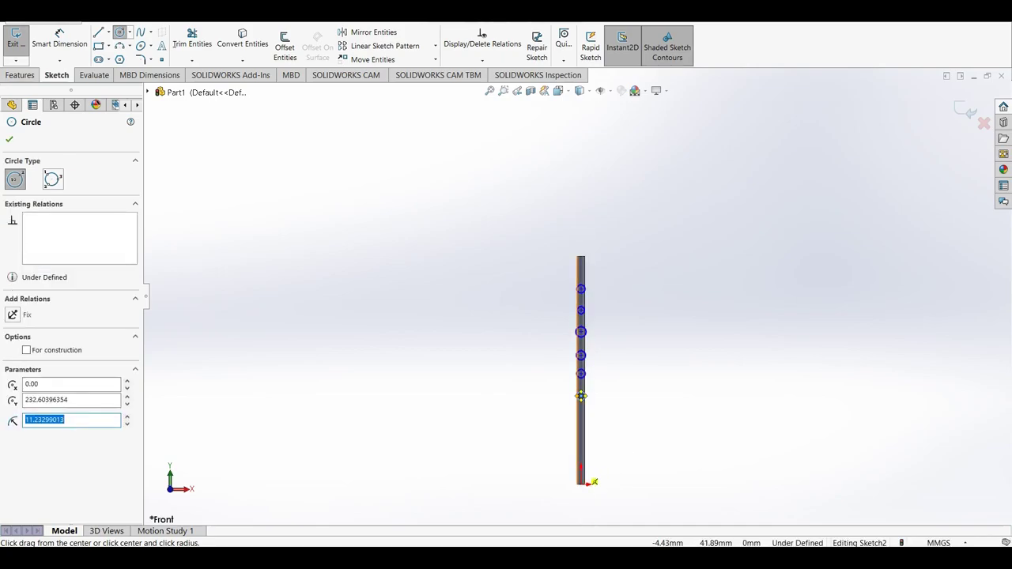
pyautogui.scroll(-3, 581, 396)
pyautogui.click(582, 418)
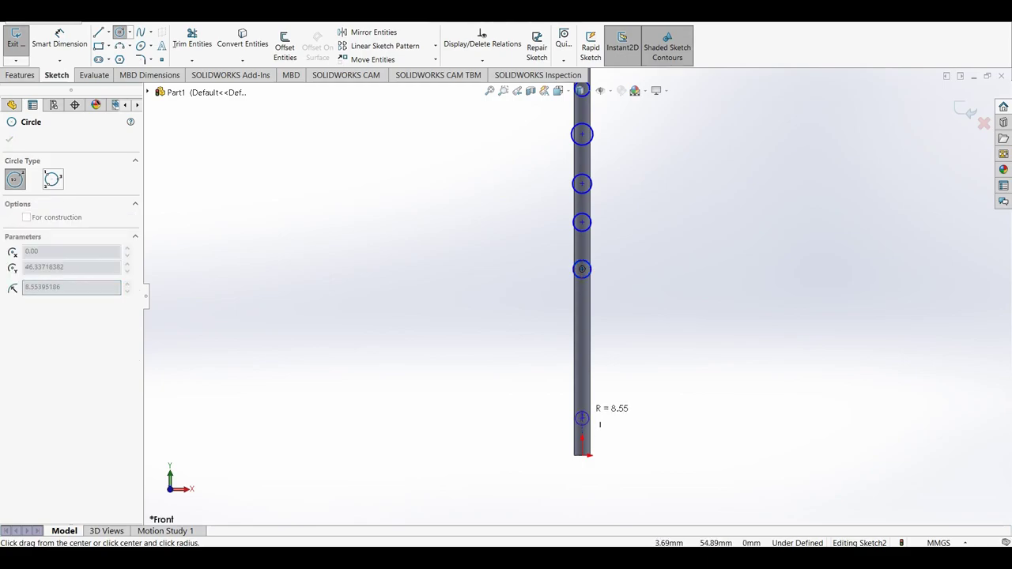
pyautogui.click(599, 424)
pyautogui.scroll(1, 598, 396)
pyautogui.scroll(2, 585, 247)
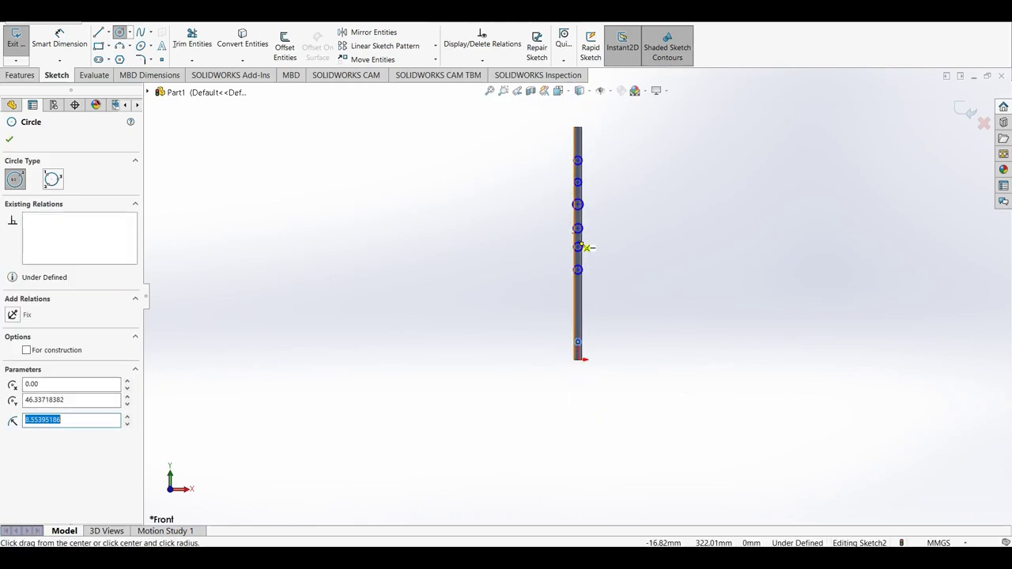
pyautogui.scroll(-2, 585, 248)
pyautogui.press('Escape')
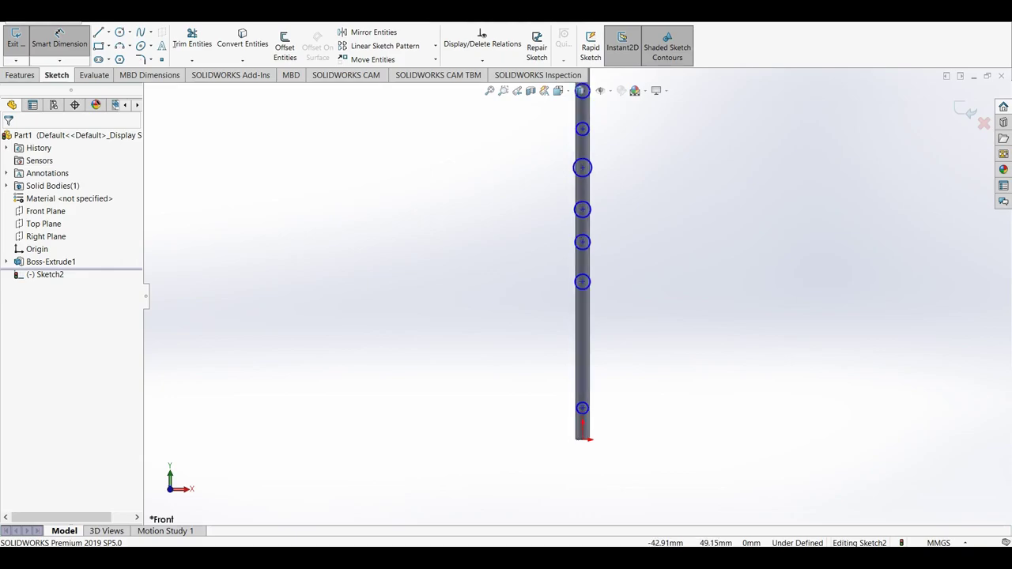
# Dimension the bottom three finger-hole circles to Ø10 mm each
pyautogui.click(608, 371)
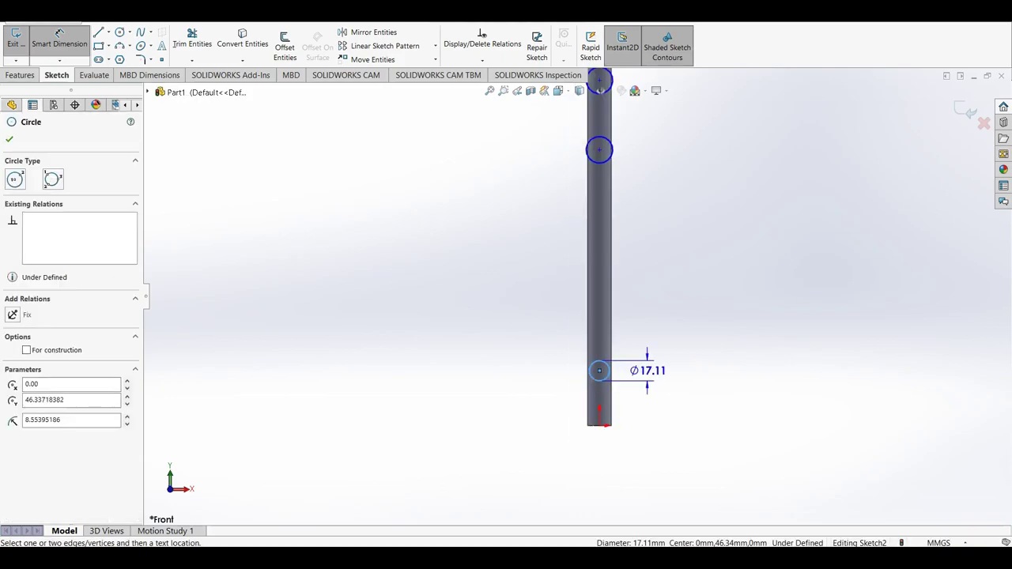
pyautogui.click(648, 371)
pyautogui.write('10')
pyautogui.press('Return')
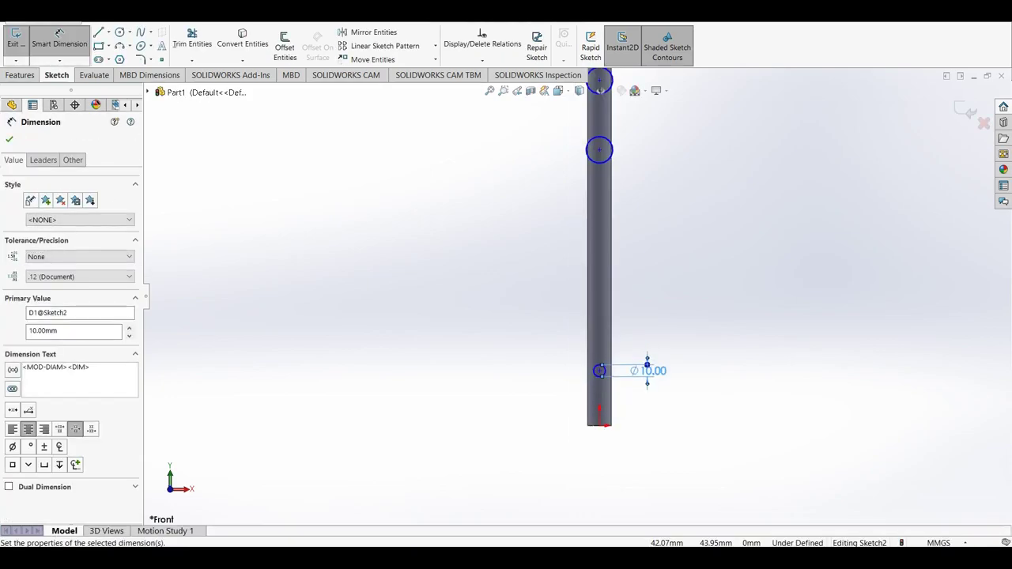
pyautogui.scroll(2, 505, 240)
pyautogui.scroll(-3, 611, 134)
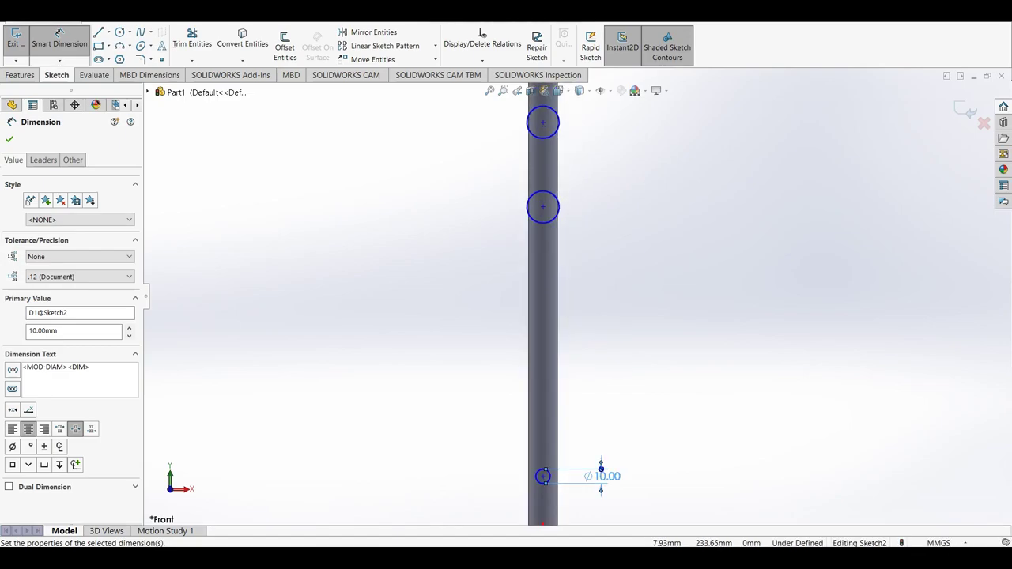
pyautogui.click(558, 207)
pyautogui.click(606, 207)
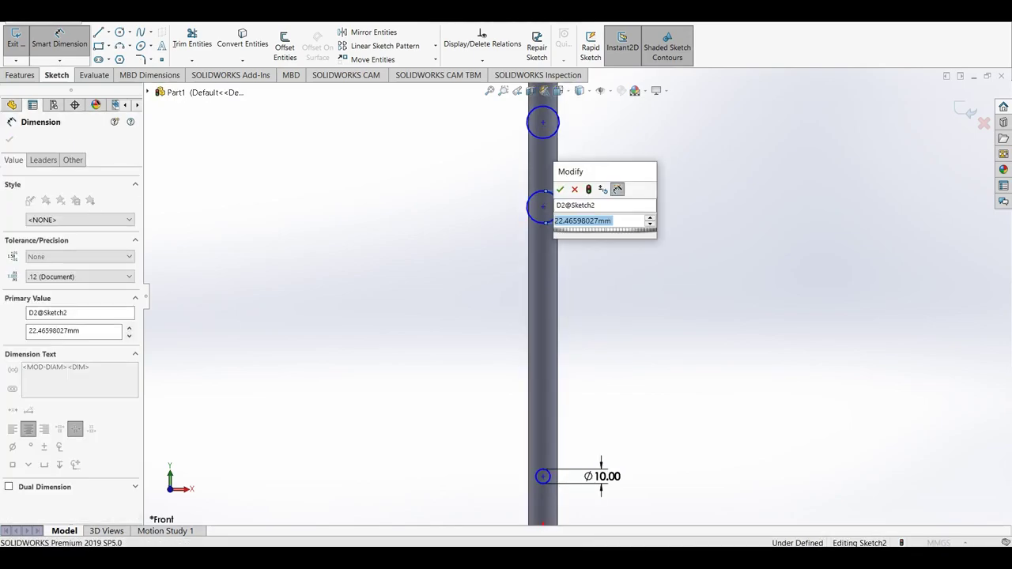
pyautogui.write('10')
pyautogui.press('Return')
pyautogui.scroll(-3, 589, 126)
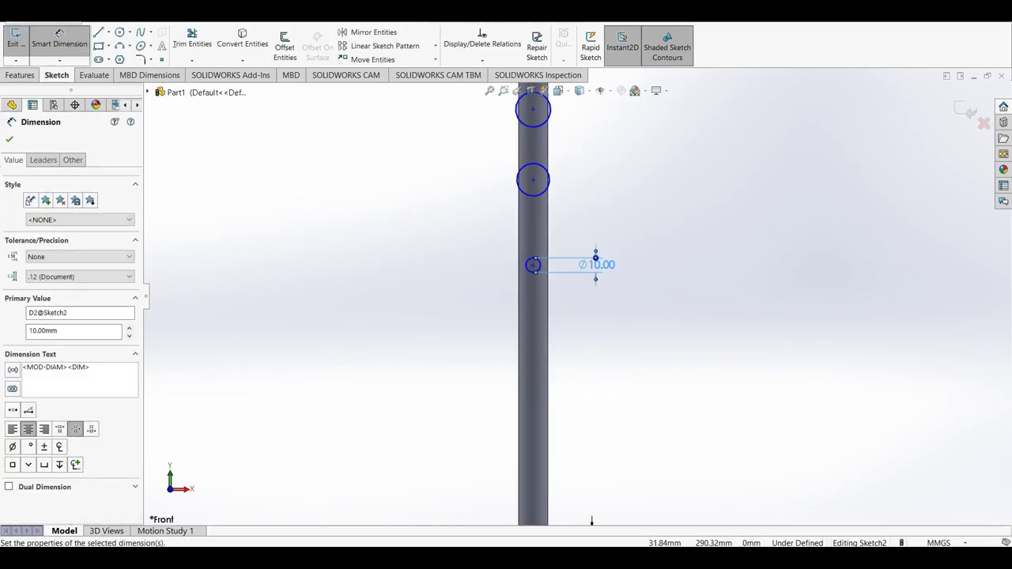
pyautogui.click(535, 198)
pyautogui.click(603, 195)
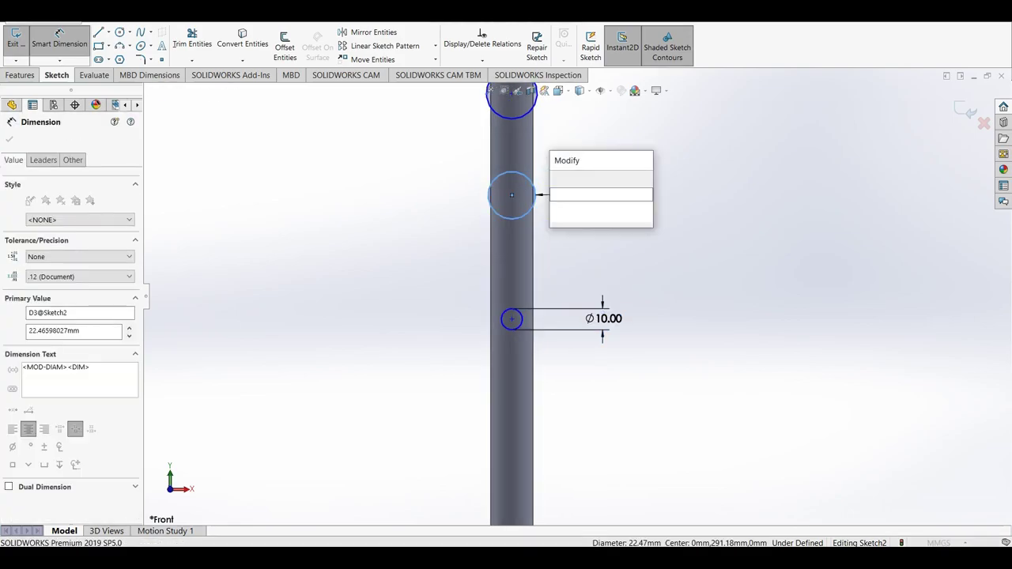
pyautogui.write('10')
pyautogui.press('Return')
pyautogui.scroll(3, 569, 295)
pyautogui.scroll(-2, 607, 47)
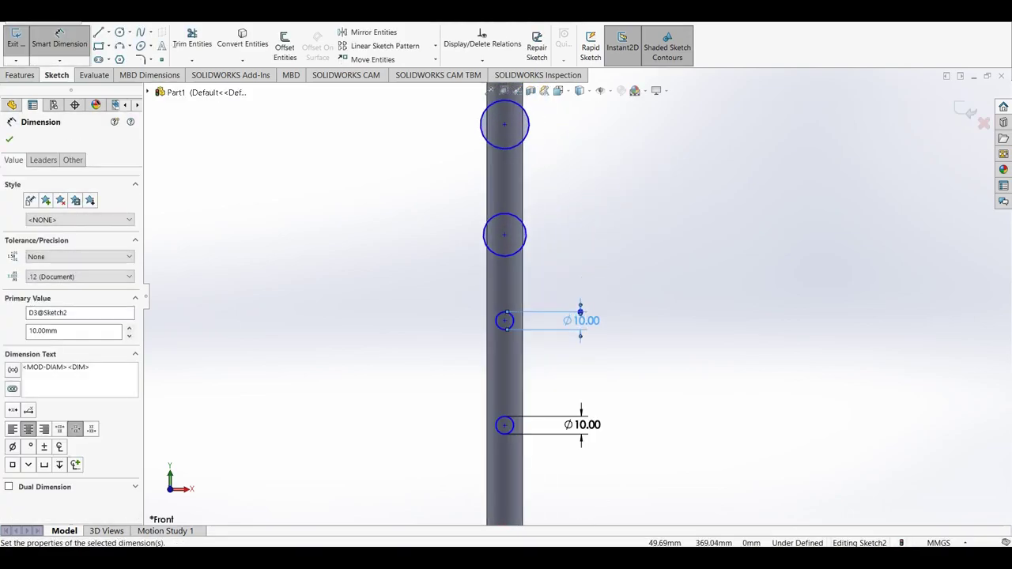
# Give the next three hole circles up Ø10 mm diameters
pyautogui.click(525, 235)
pyautogui.click(574, 230)
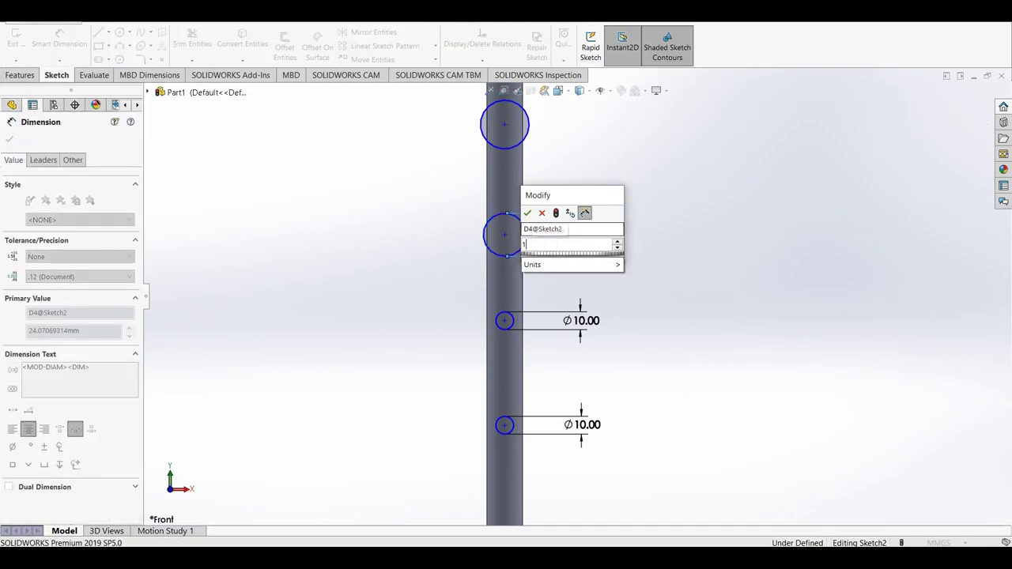
pyautogui.write('10')
pyautogui.press('Return')
pyautogui.scroll(3, 581, 294)
pyautogui.scroll(-3, 586, 163)
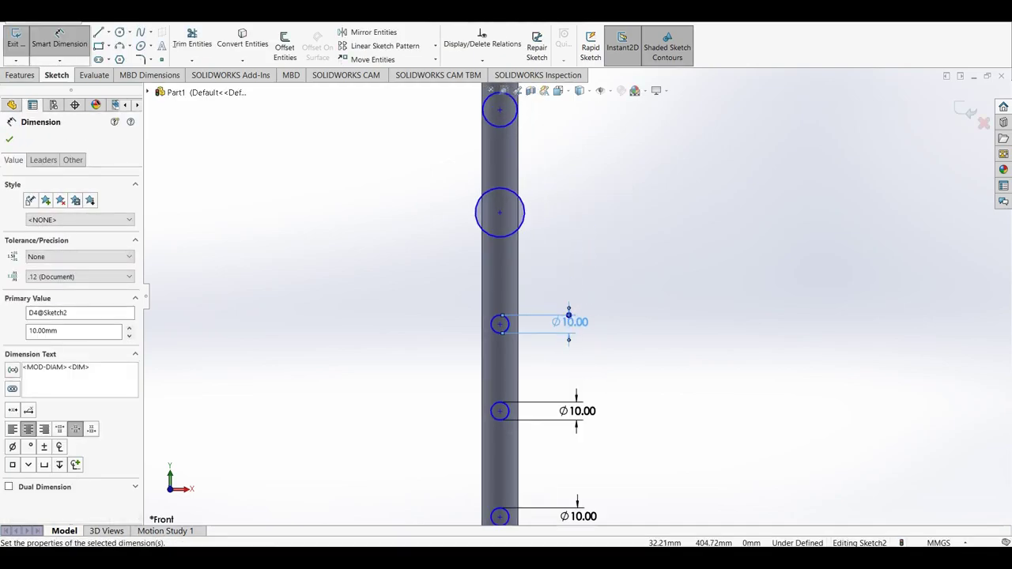
pyautogui.click(523, 212)
pyautogui.click(570, 212)
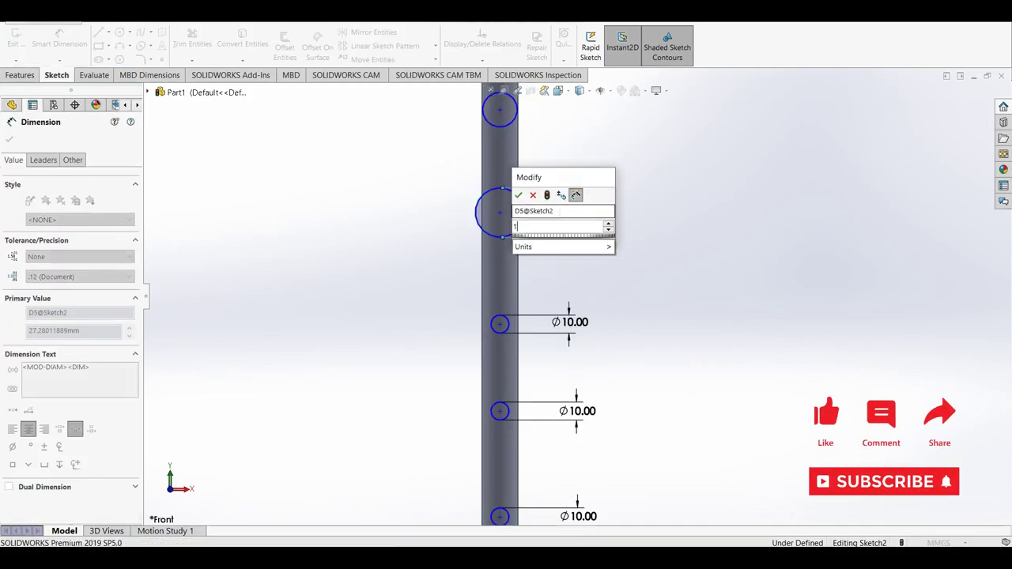
pyautogui.write('10')
pyautogui.press('Return')
pyautogui.scroll(3, 572, 290)
pyautogui.scroll(-2, 554, 174)
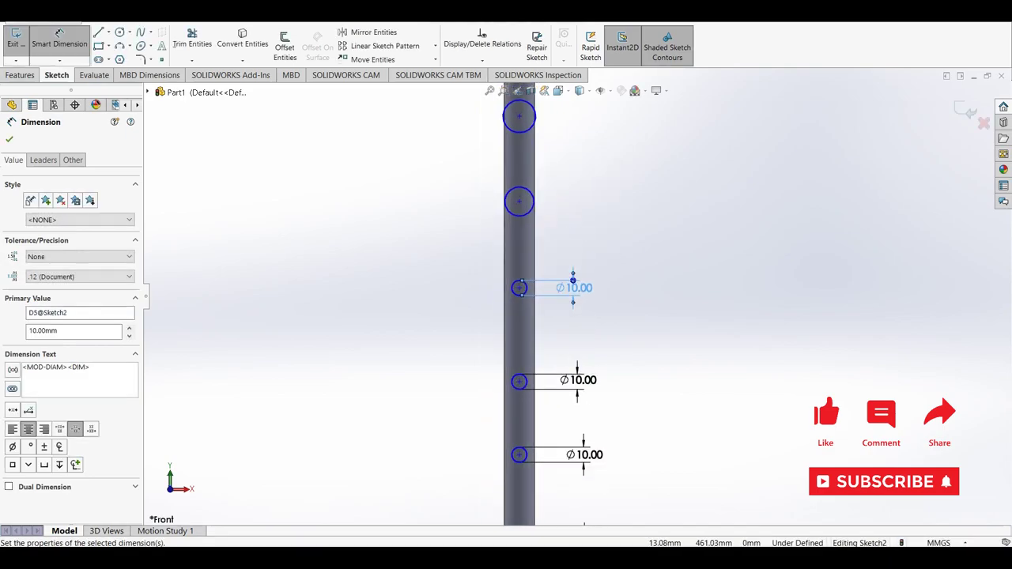
pyautogui.click(524, 212)
pyautogui.click(554, 203)
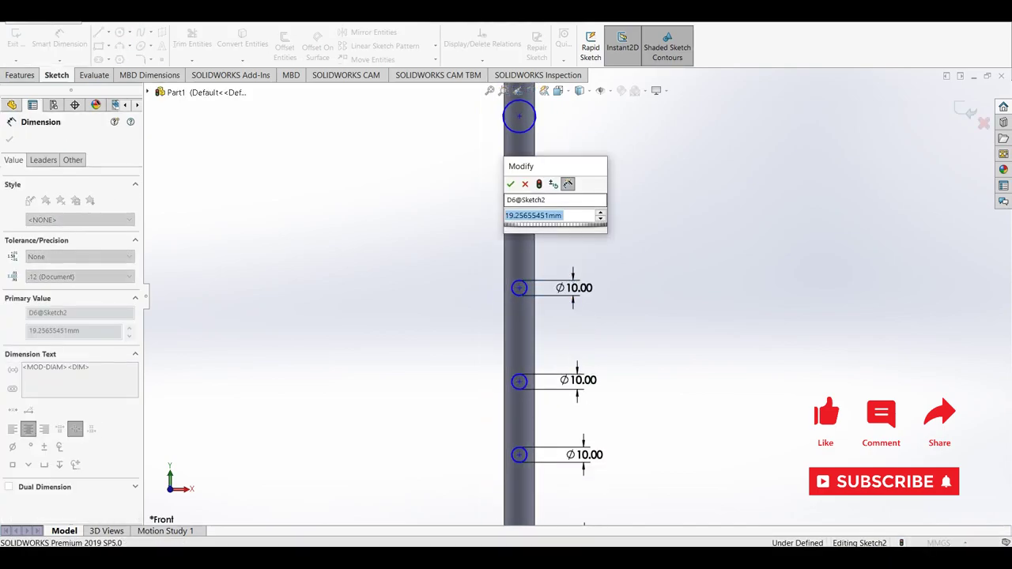
pyautogui.write('10')
pyautogui.press('Return')
pyautogui.scroll(2, 563, 249)
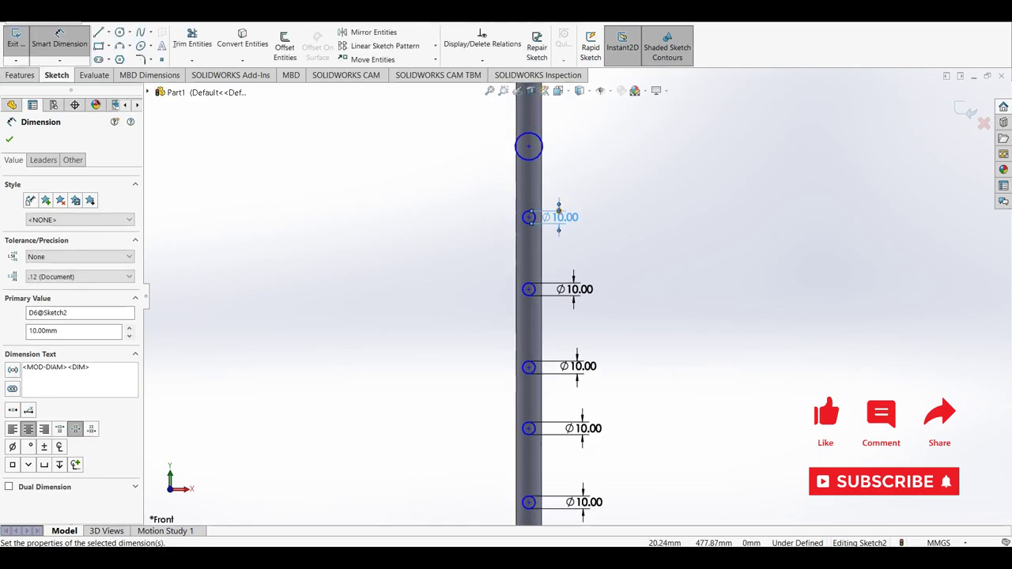
pyautogui.scroll(-2, 563, 249)
# Dimension the top hole circle, then change its diameter to Ø9 mm
pyautogui.click(538, 151)
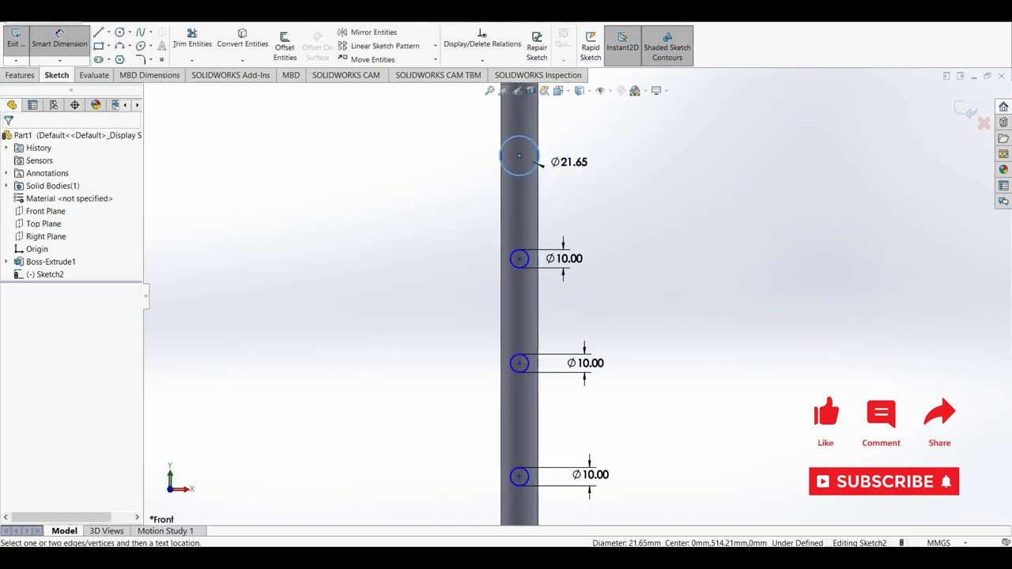
pyautogui.click(565, 161)
pyautogui.write('10')
pyautogui.press('Return')
pyautogui.scroll(1, 593, 162)
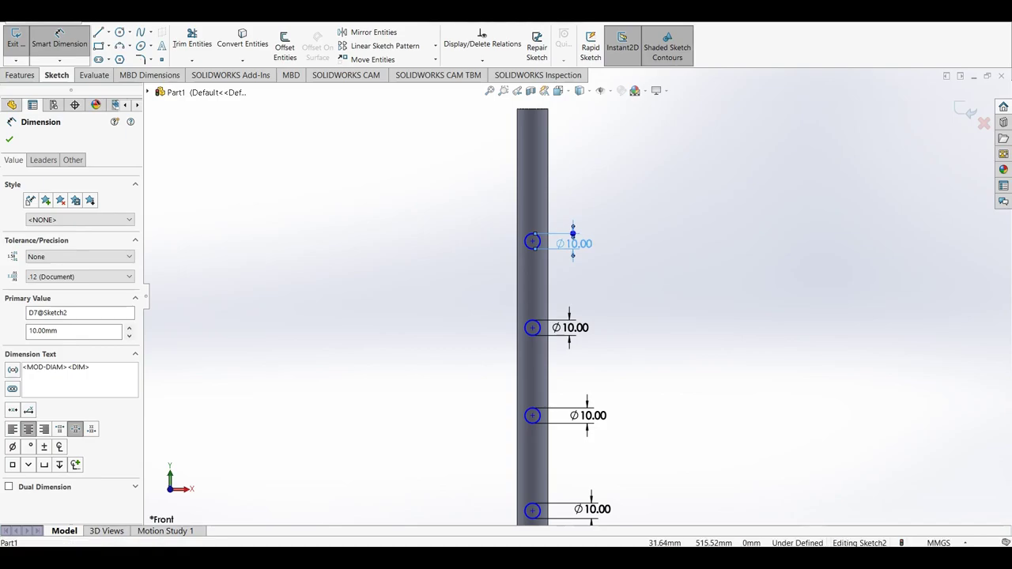
pyautogui.press('Escape')
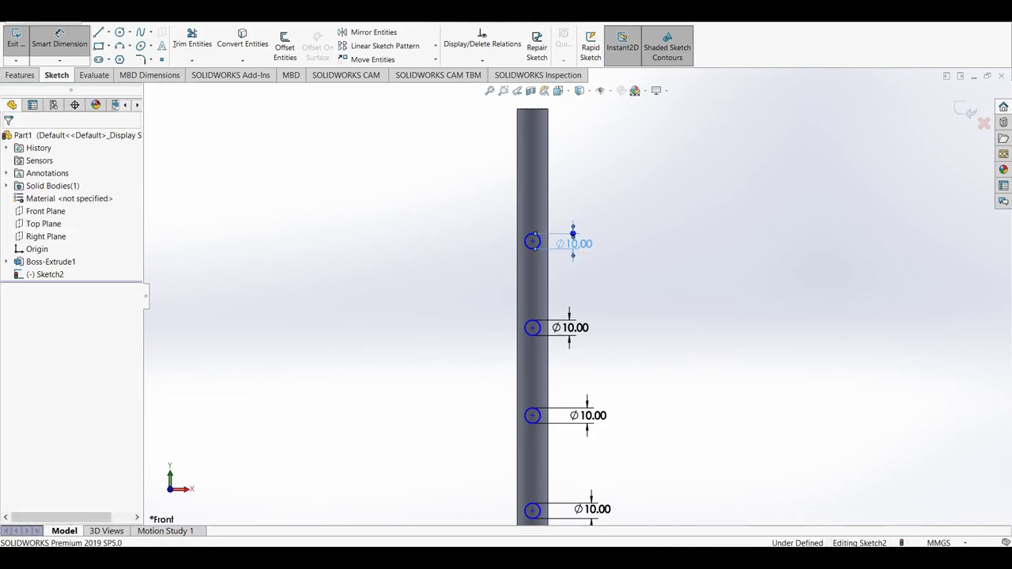
pyautogui.doubleClick(574, 244)
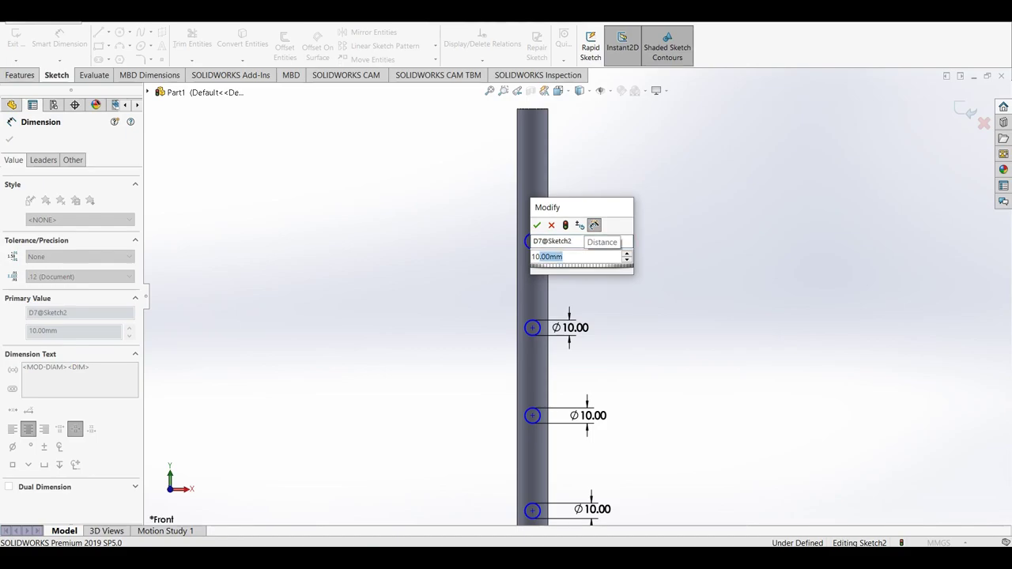
pyautogui.write('9')
pyautogui.press('Return')
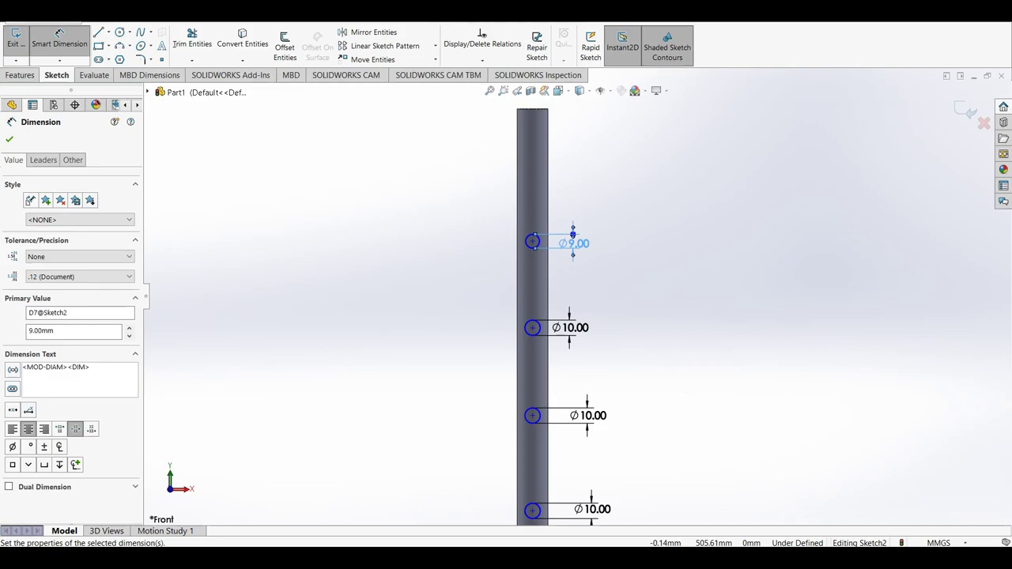
pyautogui.scroll(3, 561, 393)
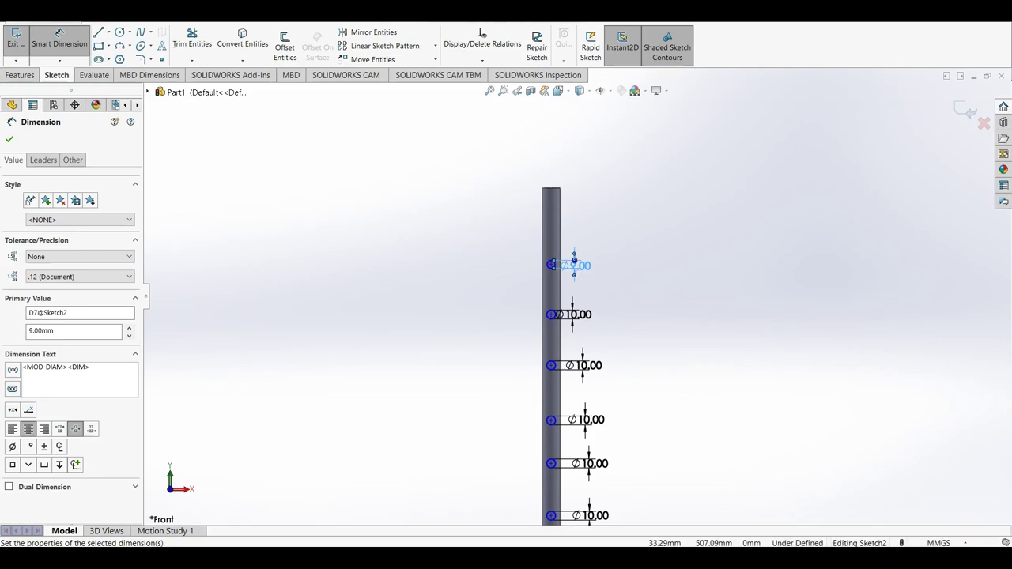
pyautogui.scroll(-2, 561, 393)
pyautogui.scroll(-1, 601, 158)
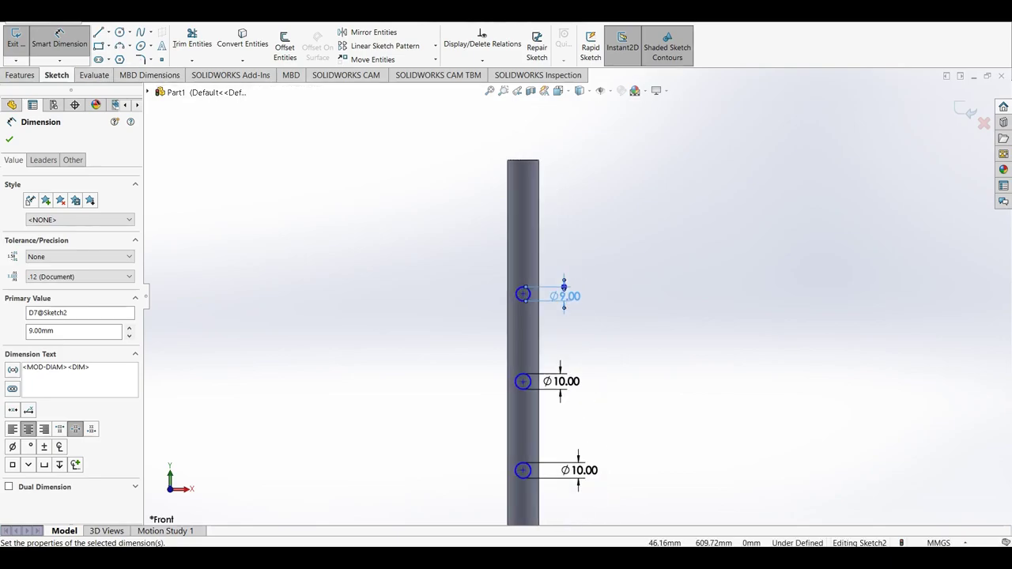
pyautogui.scroll(-1, 601, 158)
pyautogui.click(507, 170)
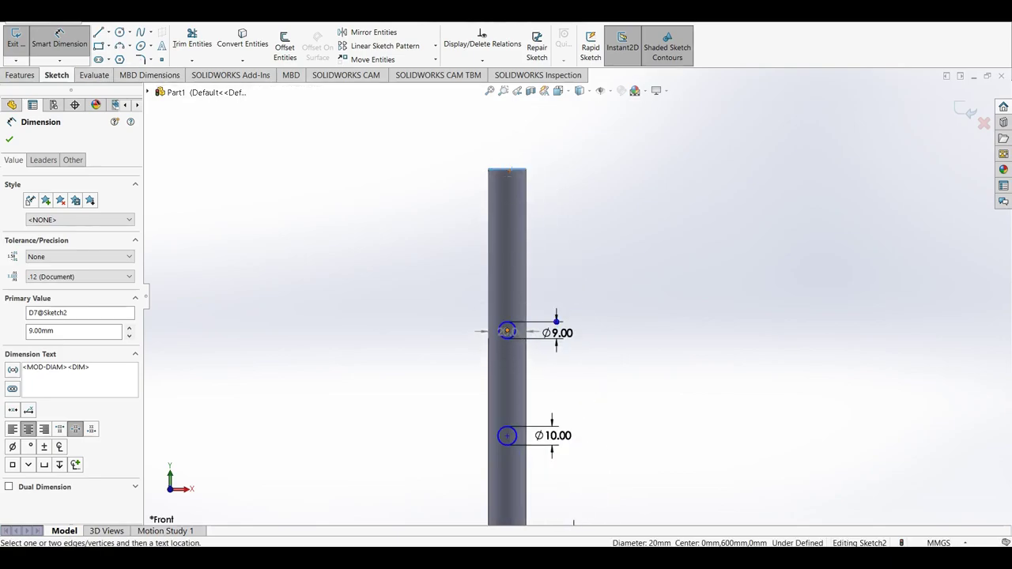
# Dimension the first two finger holes at 93.39 and 150.21 mm below the tube's top edge
pyautogui.click(507, 330)
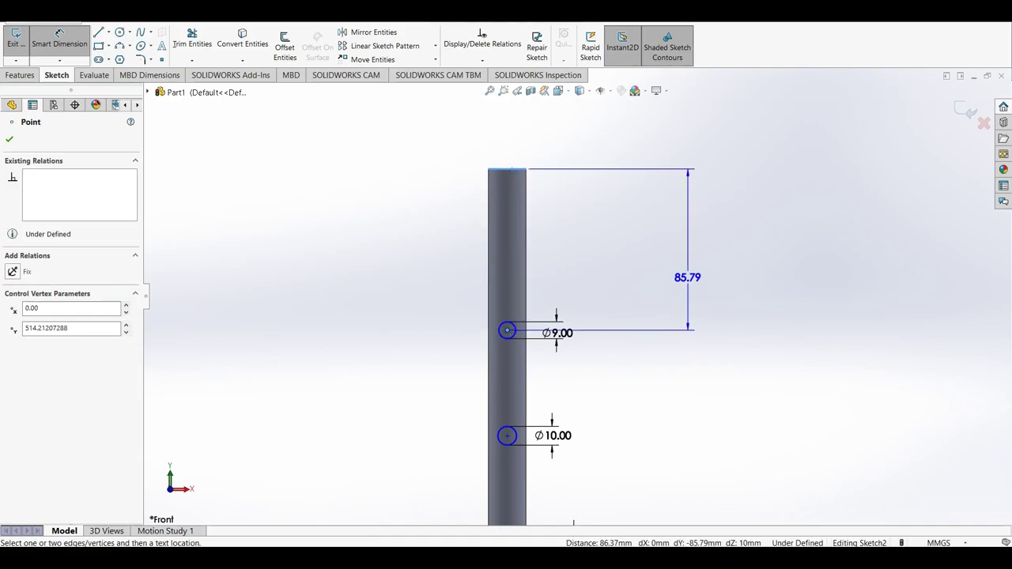
pyautogui.click(688, 277)
pyautogui.write('93.')
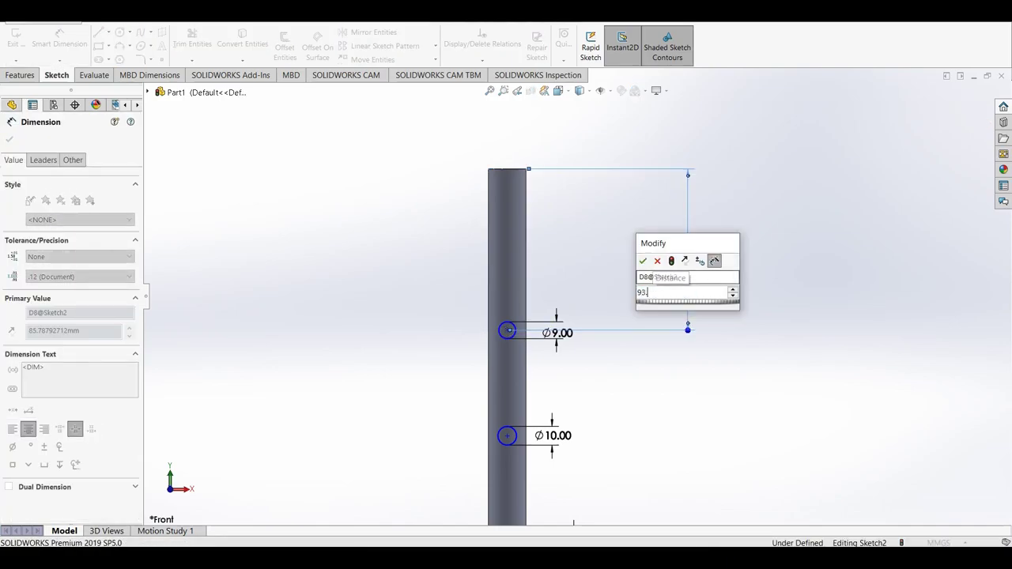
pyautogui.write('39')
pyautogui.press('Return')
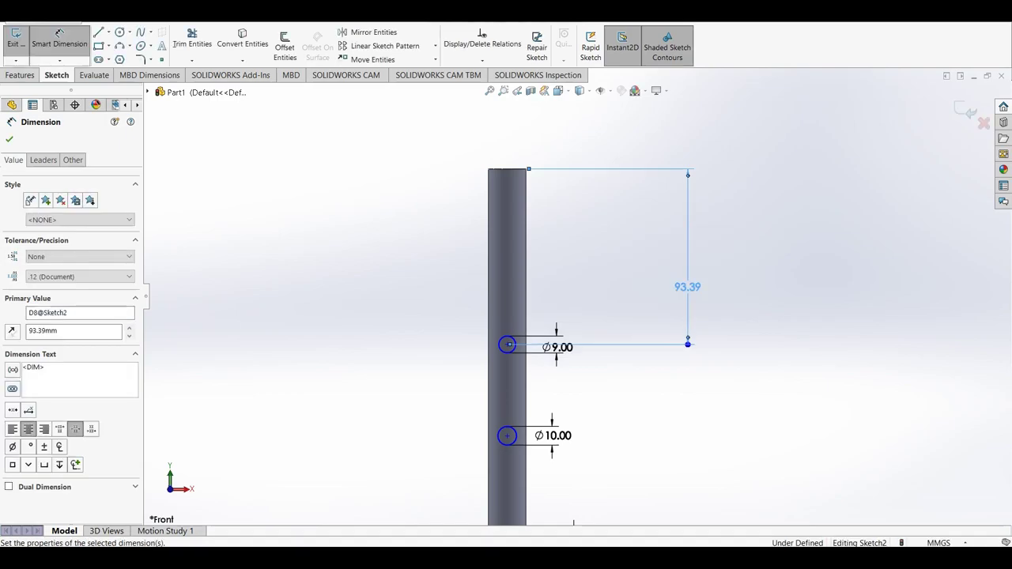
pyautogui.click(506, 169)
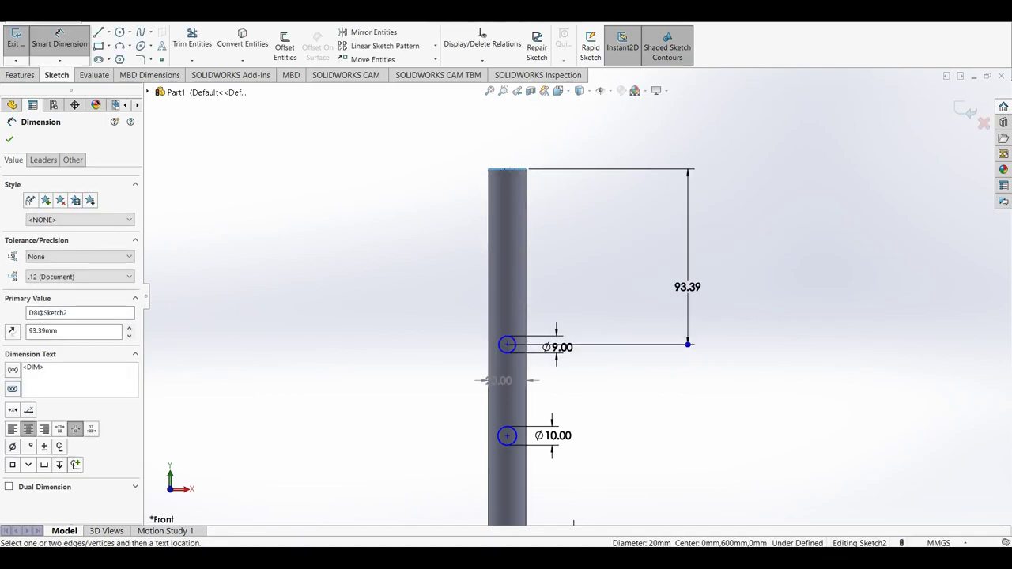
pyautogui.click(507, 436)
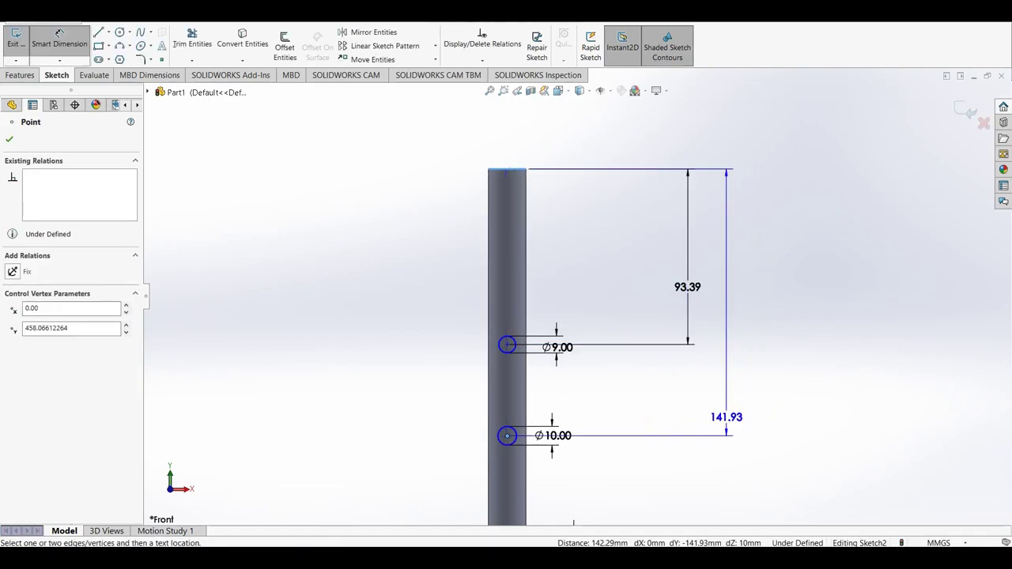
pyautogui.click(712, 419)
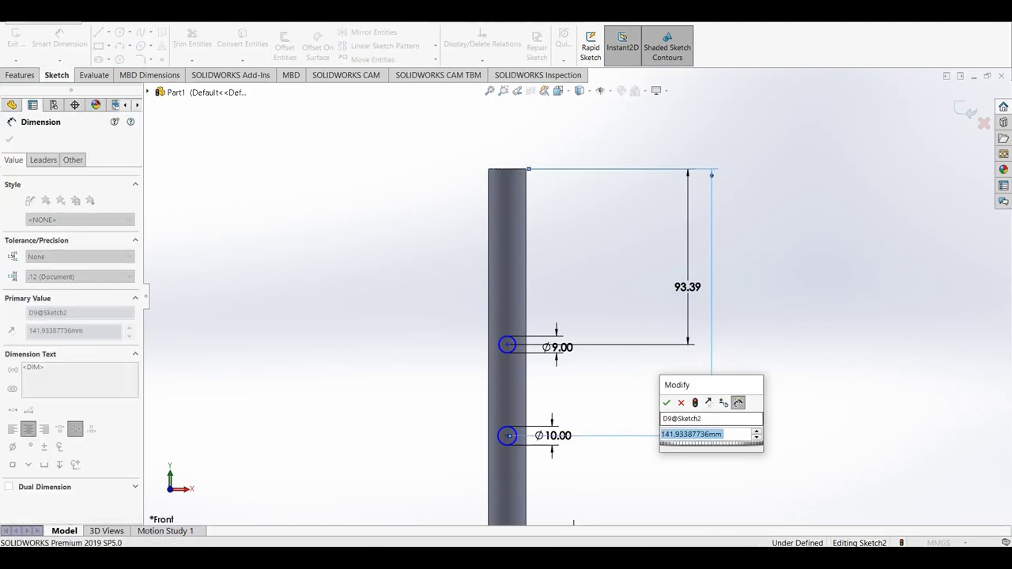
pyautogui.write('150.21')
pyautogui.press('Return')
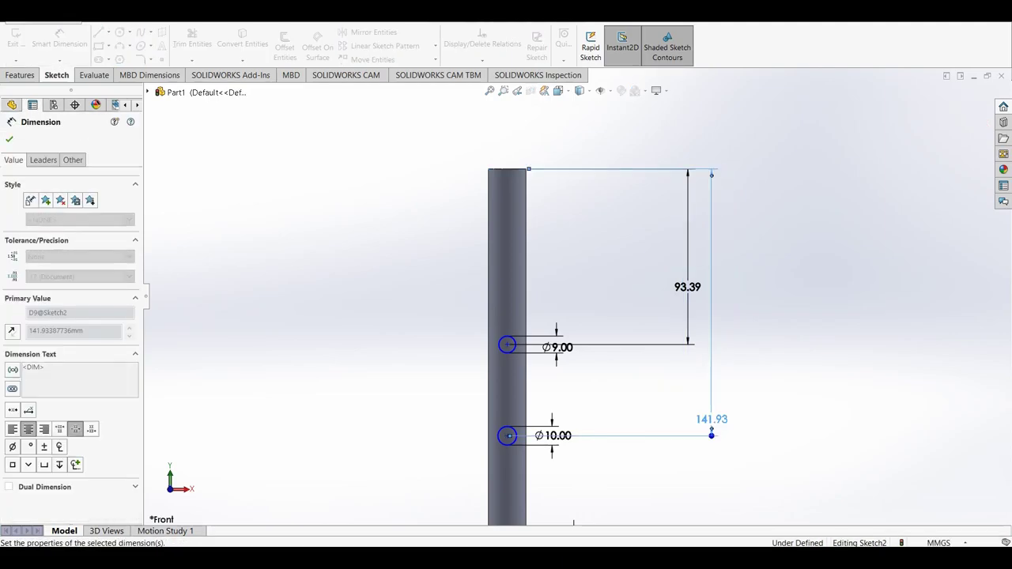
# Locate the third and fourth holes at 170.34 and 228.59 mm from the top edge
pyautogui.scroll(1, 579, 297)
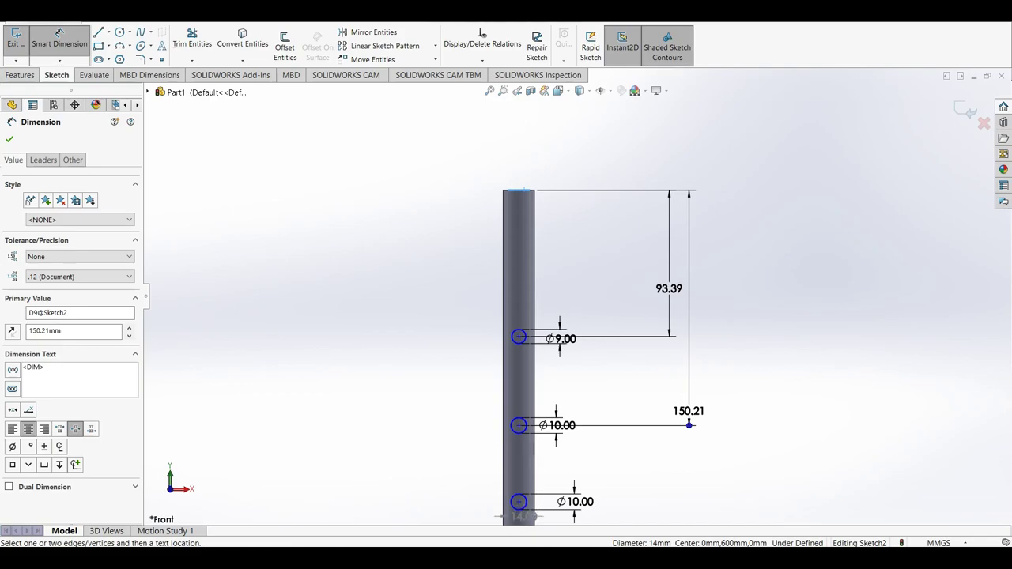
pyautogui.click(518, 502)
pyautogui.click(709, 488)
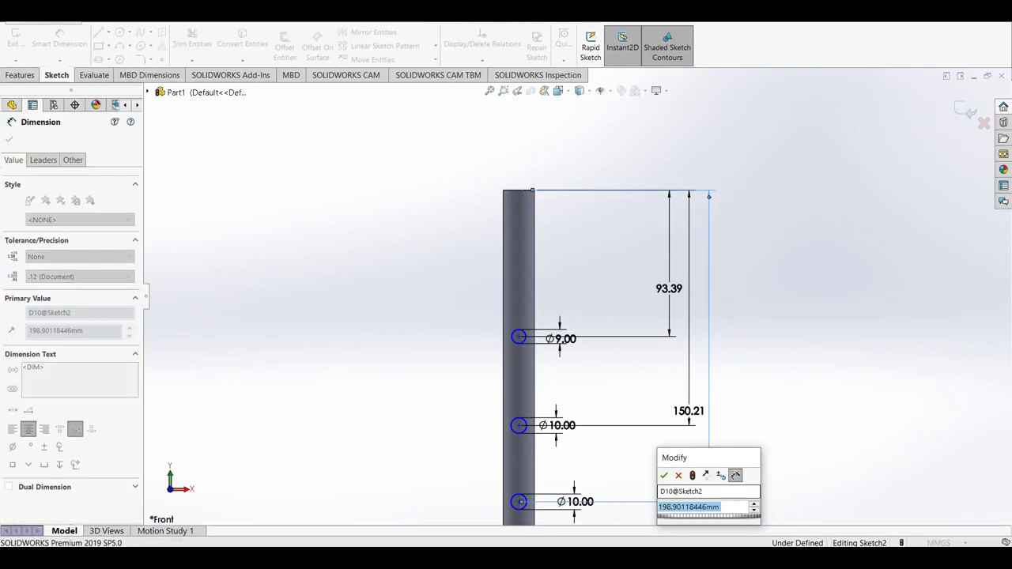
pyautogui.write('170.34')
pyautogui.press('Return')
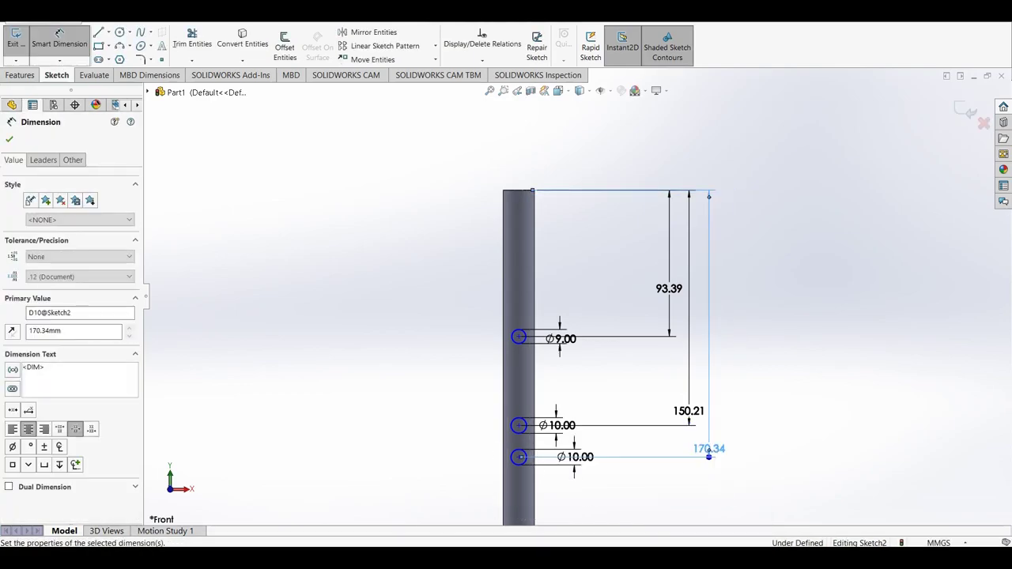
pyautogui.scroll(1, 573, 298)
pyautogui.scroll(3, 578, 290)
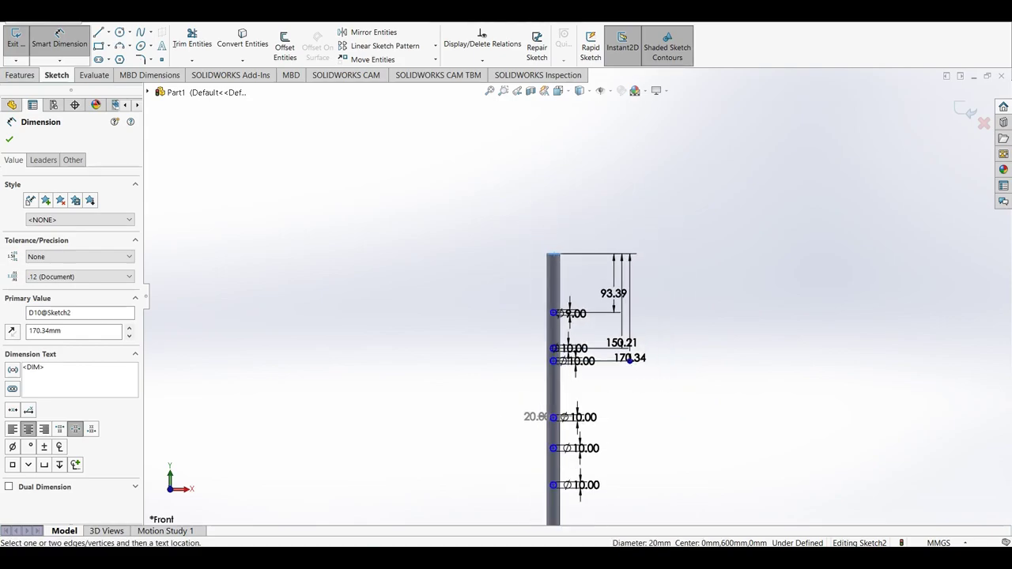
pyautogui.scroll(-2, 546, 411)
pyautogui.click(558, 402)
pyautogui.click(678, 390)
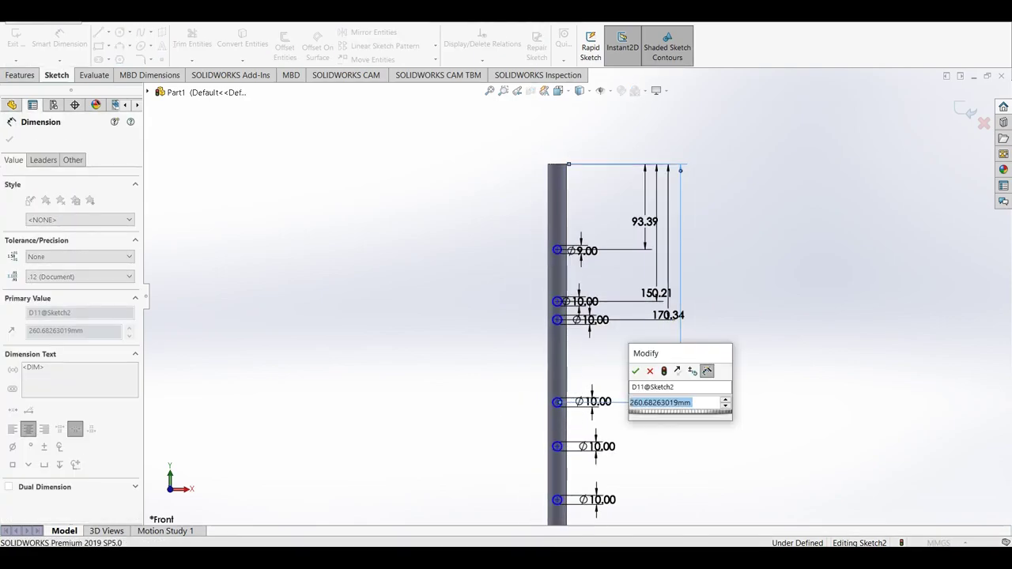
pyautogui.write('2228.59')
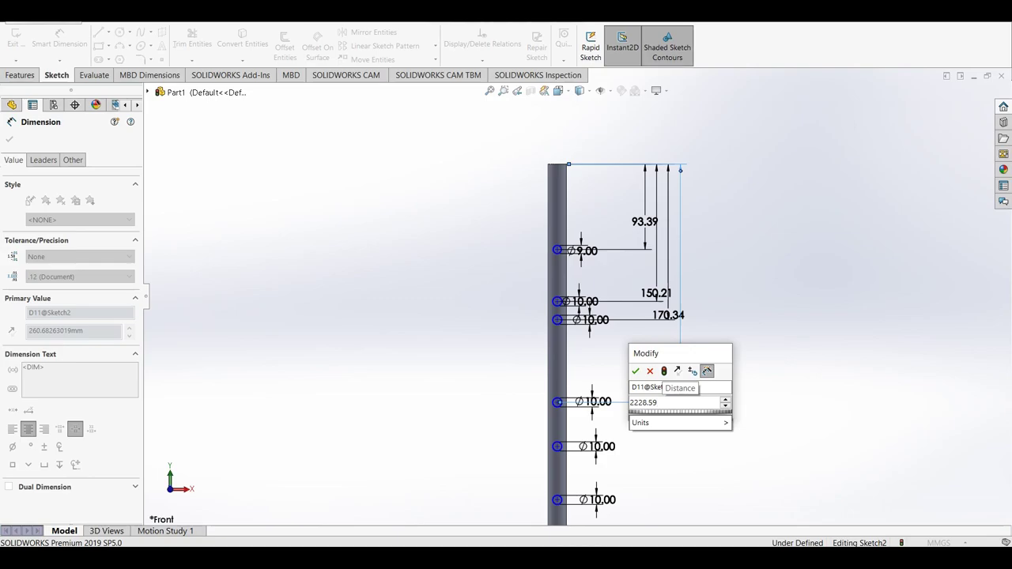
pyautogui.press('Left')
pyautogui.press('Left')
pyautogui.press('Left')
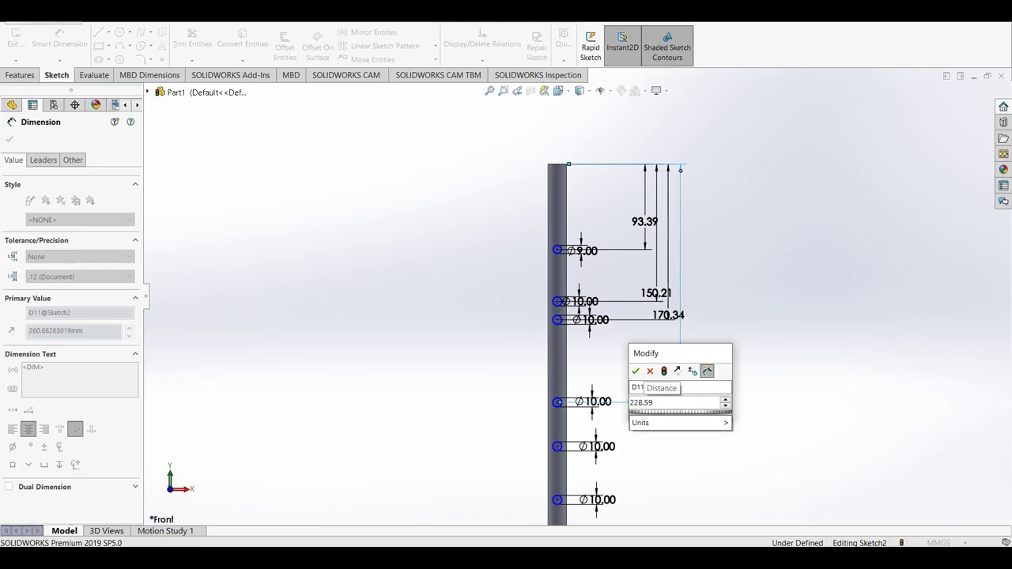
pyautogui.press('Return')
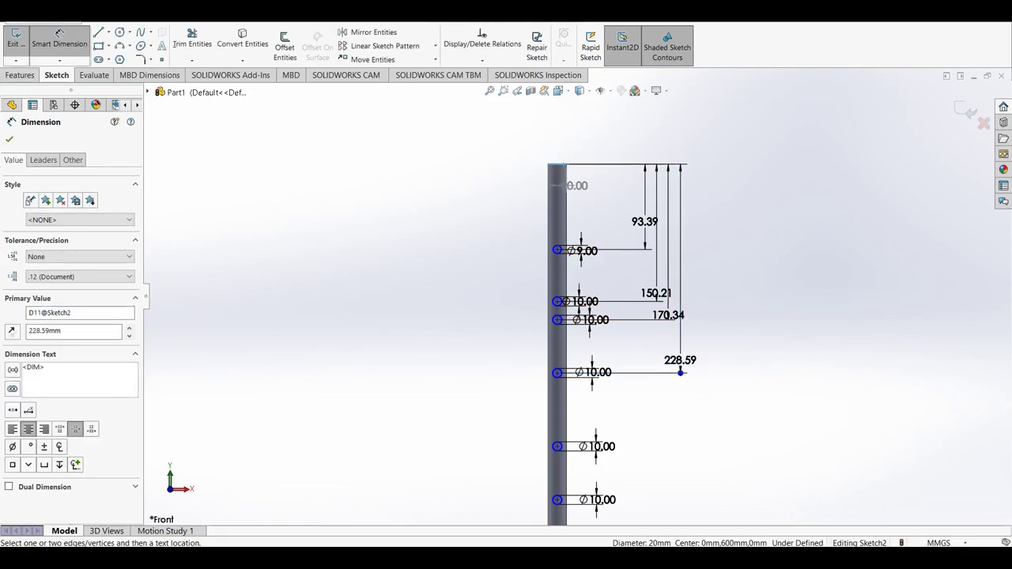
# Locate the remaining holes at 271.57, 310.94 and 565.09 mm from the top edge
pyautogui.click(557, 446)
pyautogui.click(700, 444)
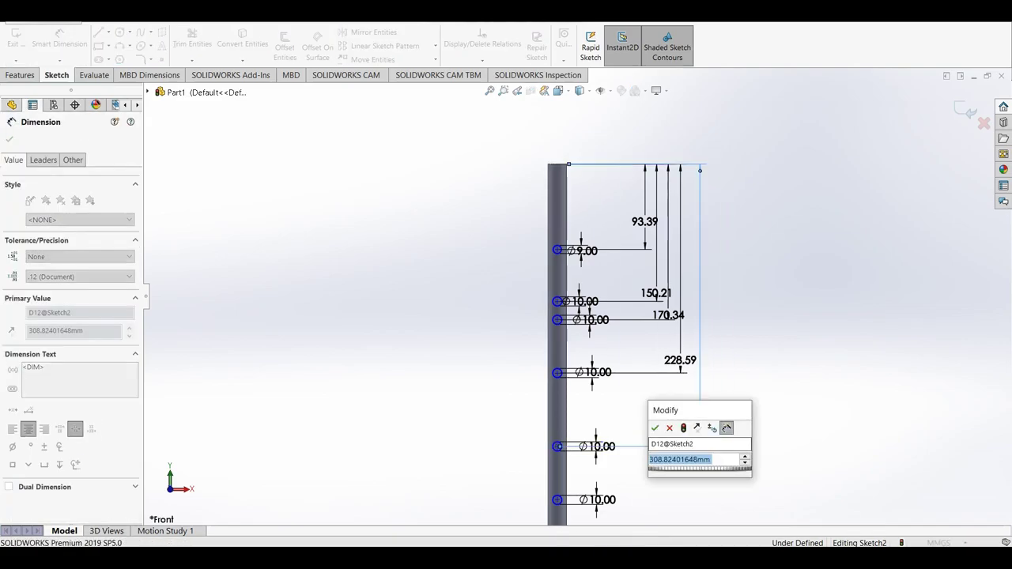
pyautogui.write('271')
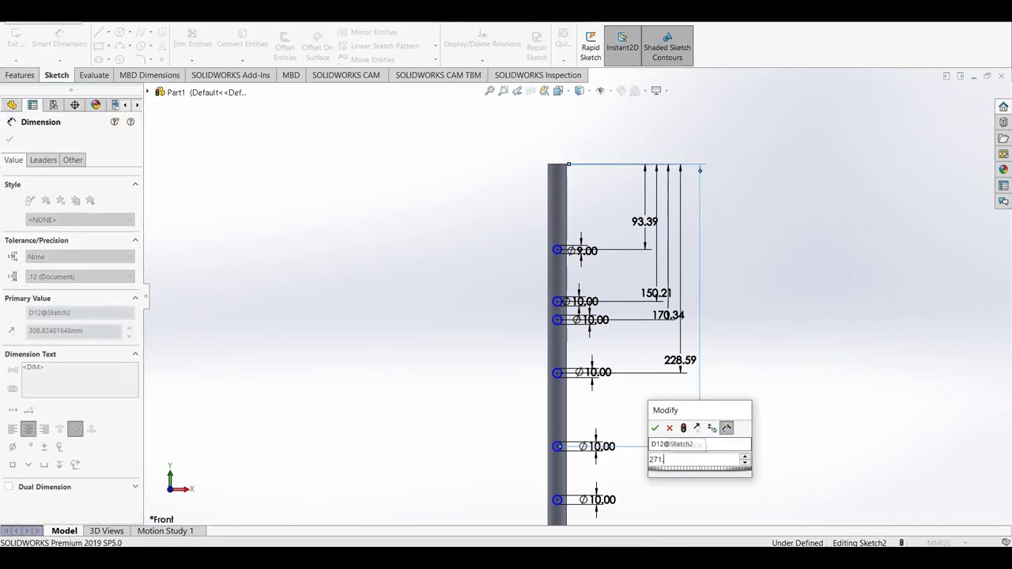
pyautogui.write('.57')
pyautogui.press('Return')
pyautogui.click(706, 384)
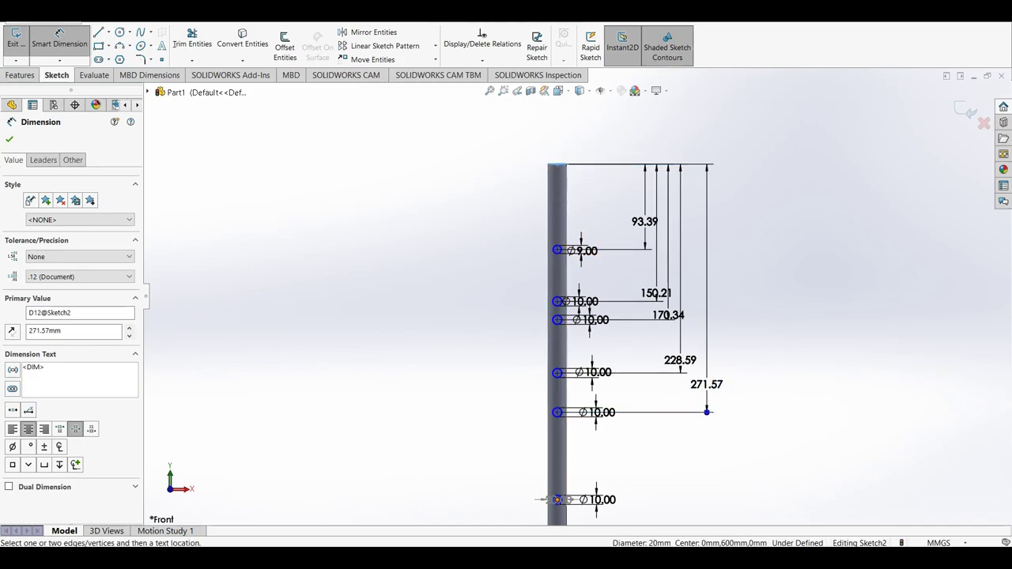
pyautogui.click(557, 499)
pyautogui.click(724, 475)
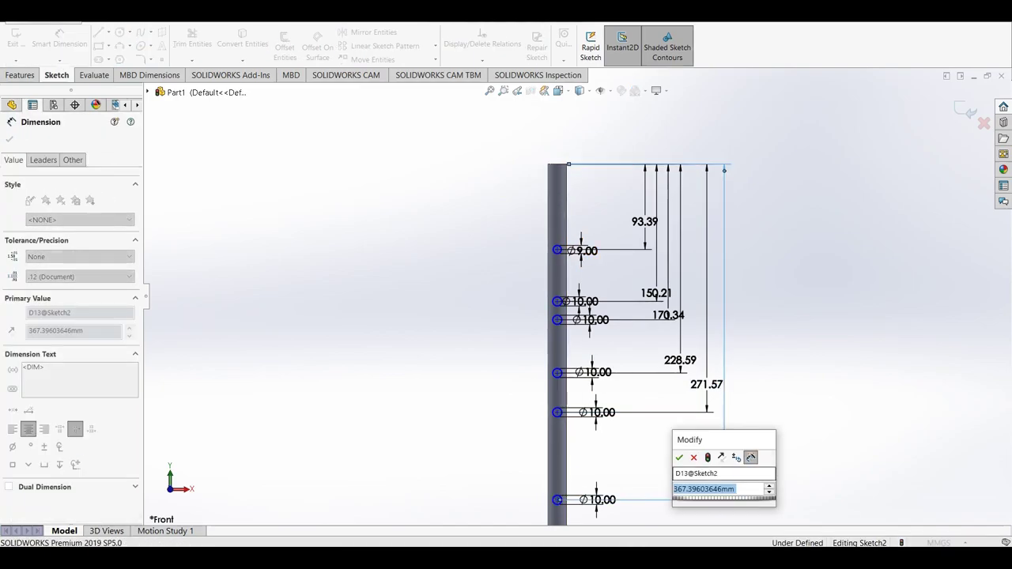
pyautogui.write('310.94')
pyautogui.press('Return')
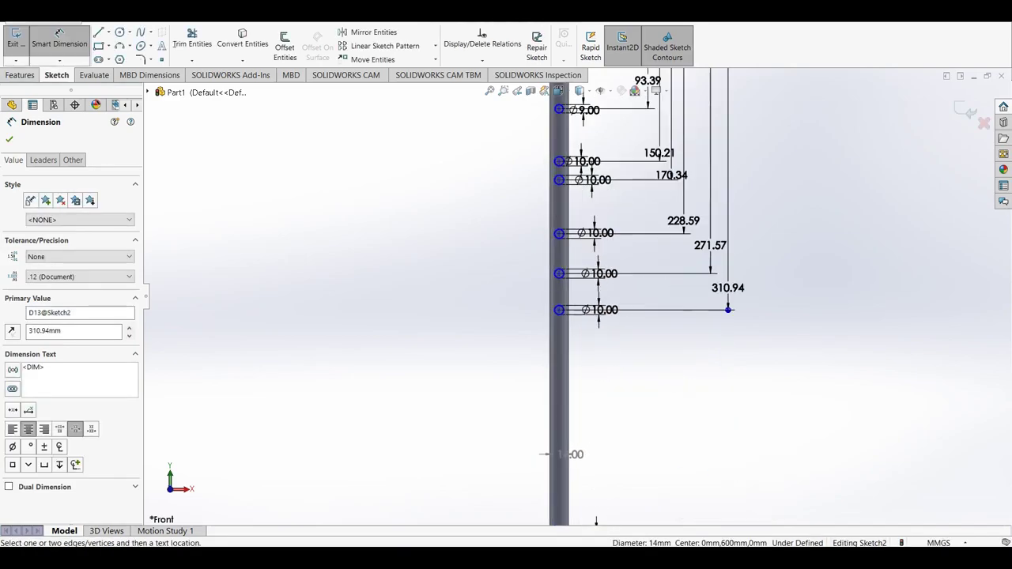
pyautogui.keyDown('ctrl'); pyautogui.moveTo(567, 470); pyautogui.dragTo(577, 159, button='middle'); pyautogui.keyUp('ctrl')
pyautogui.click(567, 348)
pyautogui.scroll(3, 720, 346)
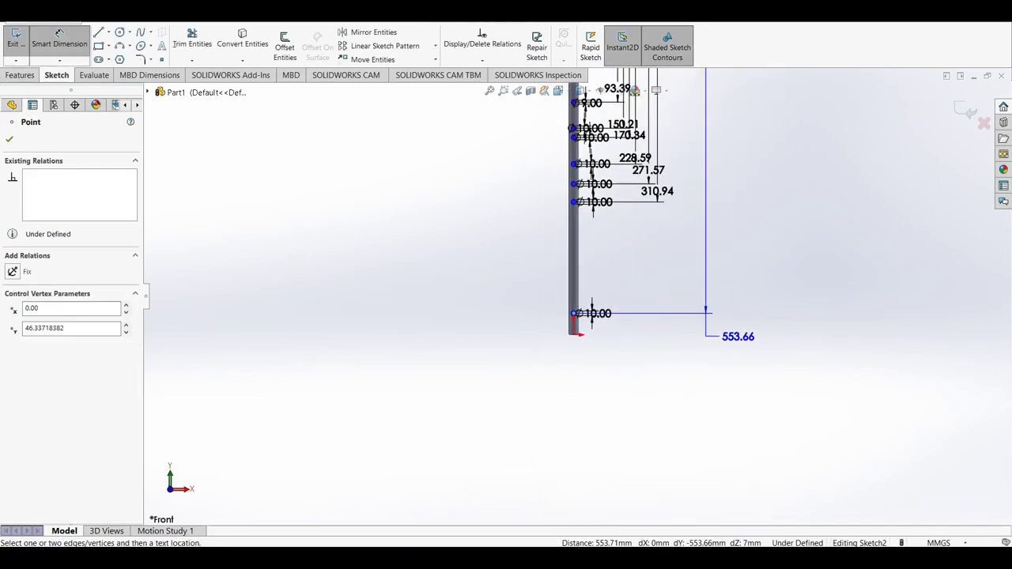
pyautogui.click(667, 314)
pyautogui.write('5')
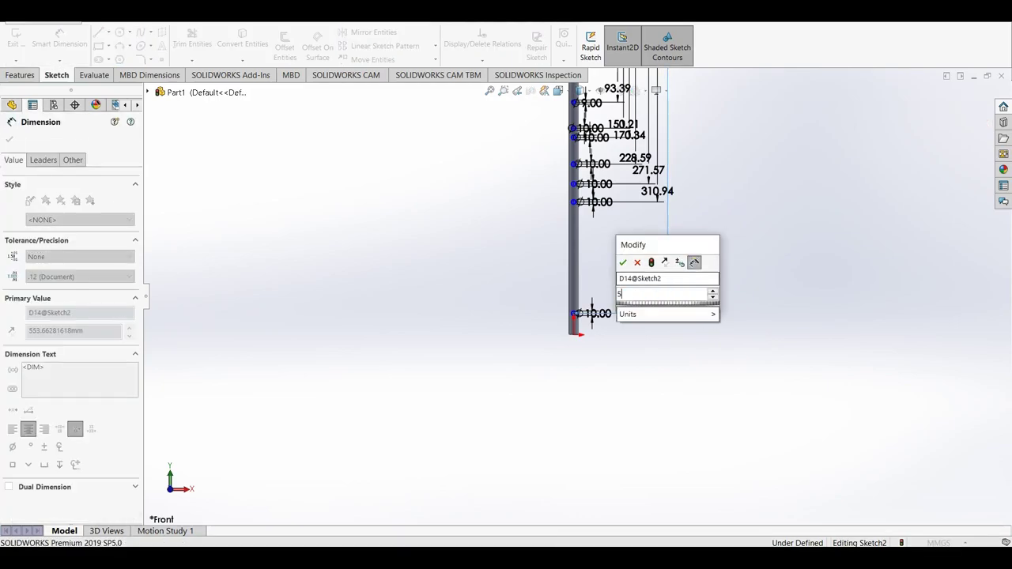
pyautogui.write('65.09')
pyautogui.press('Return')
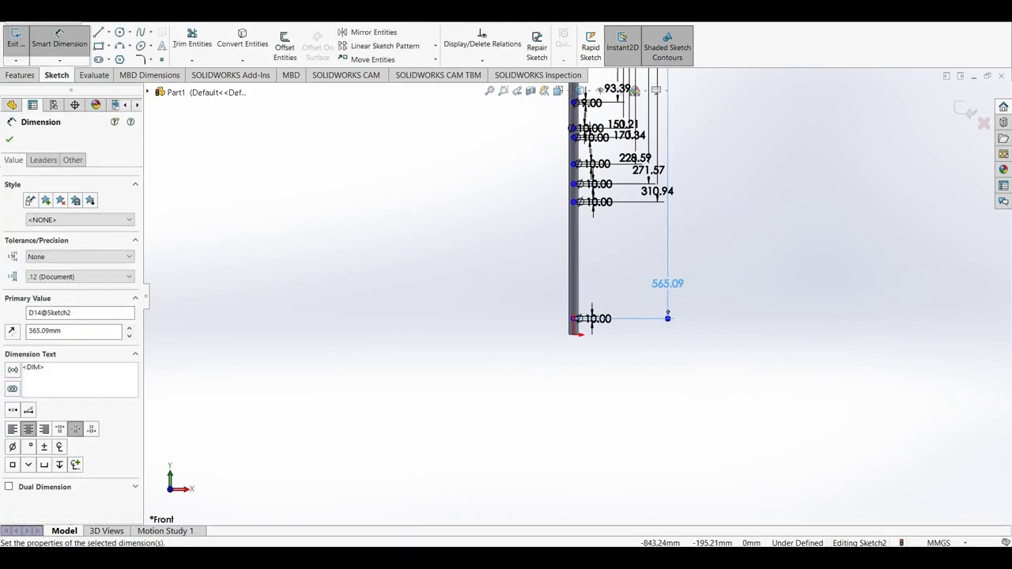
pyautogui.press('Escape')
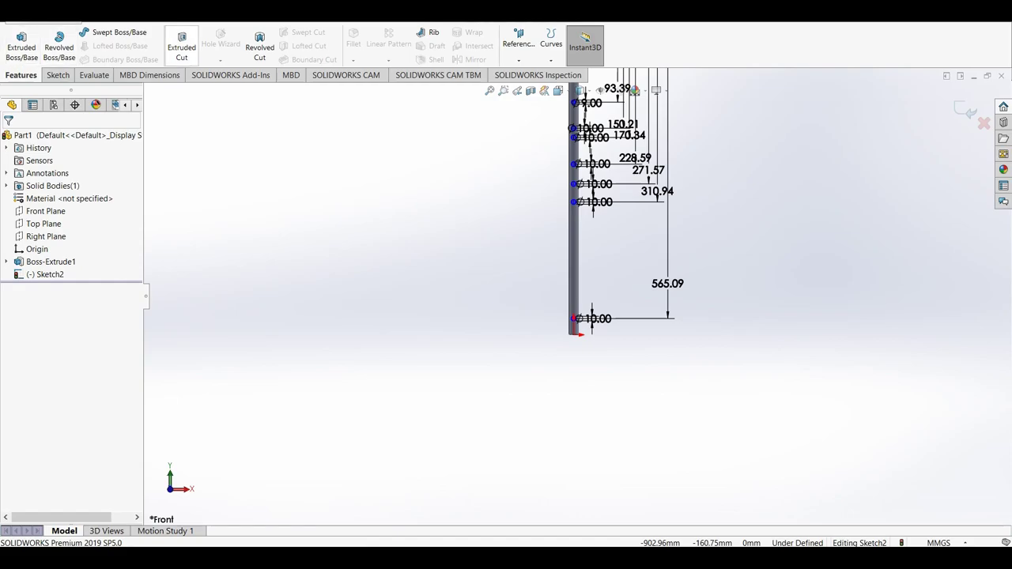
# Apply a Blind 600 mm Extruded Cut from Sketch2 to cut the seven finger holes
pyautogui.click(181, 46)
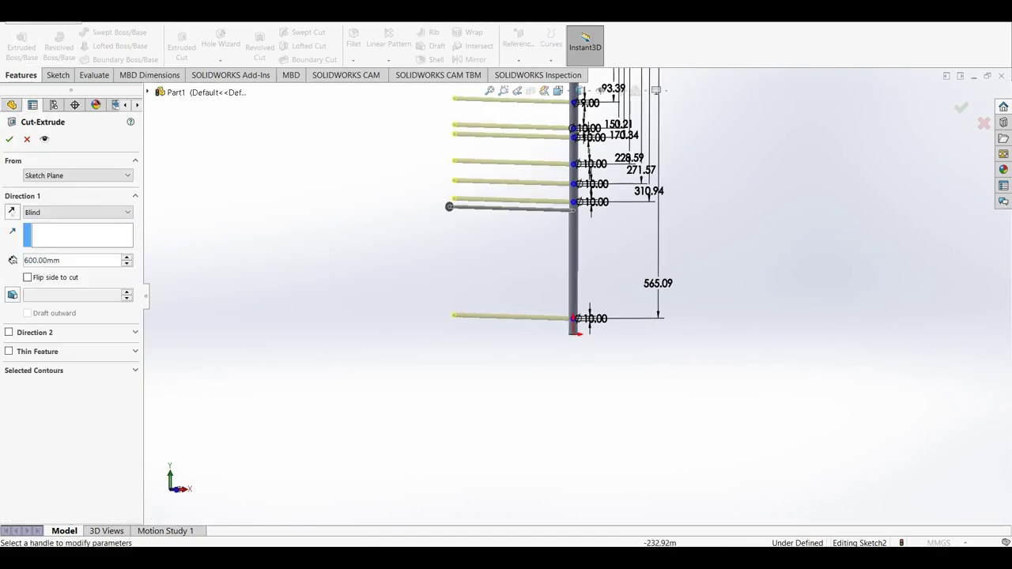
pyautogui.click(9, 138)
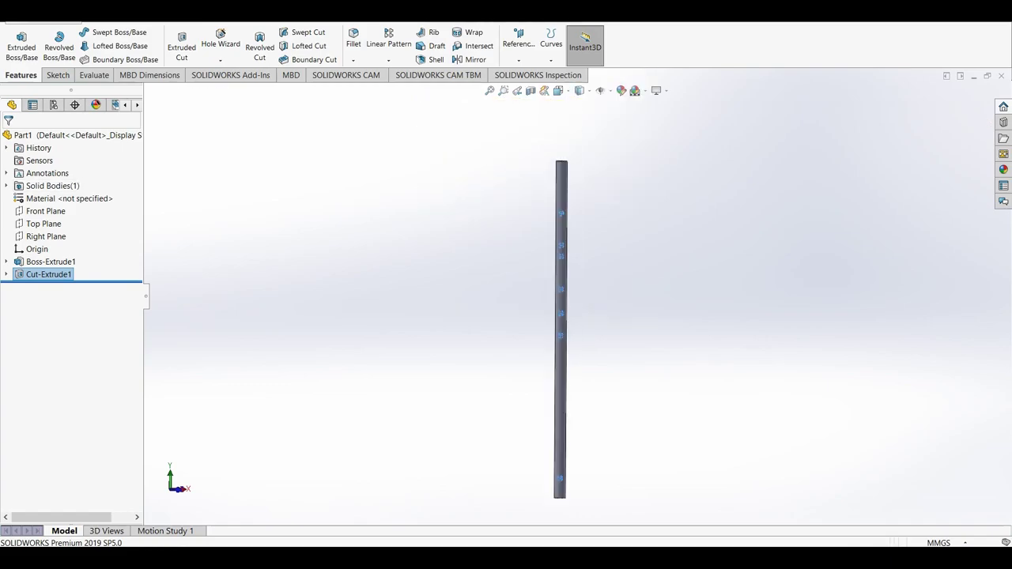
pyautogui.press('Escape')
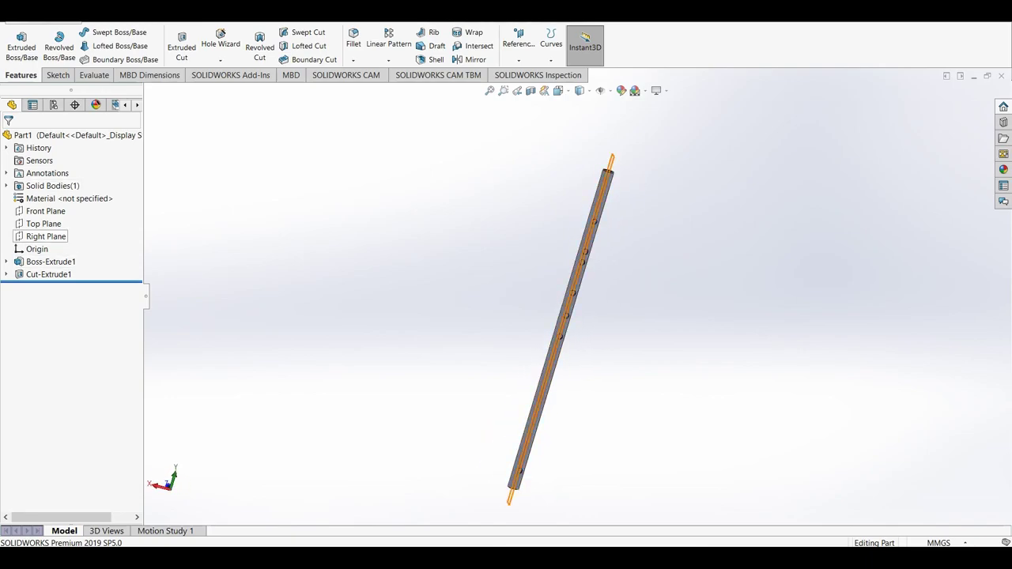
# Select the Front Plane and turn the view normal to it
pyautogui.click(46, 211)
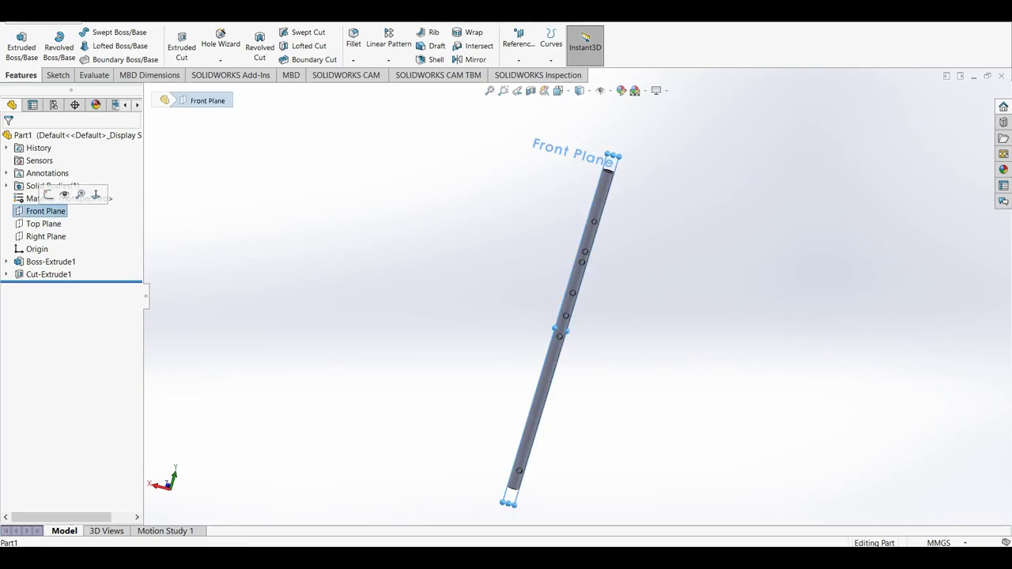
pyautogui.click(86, 196)
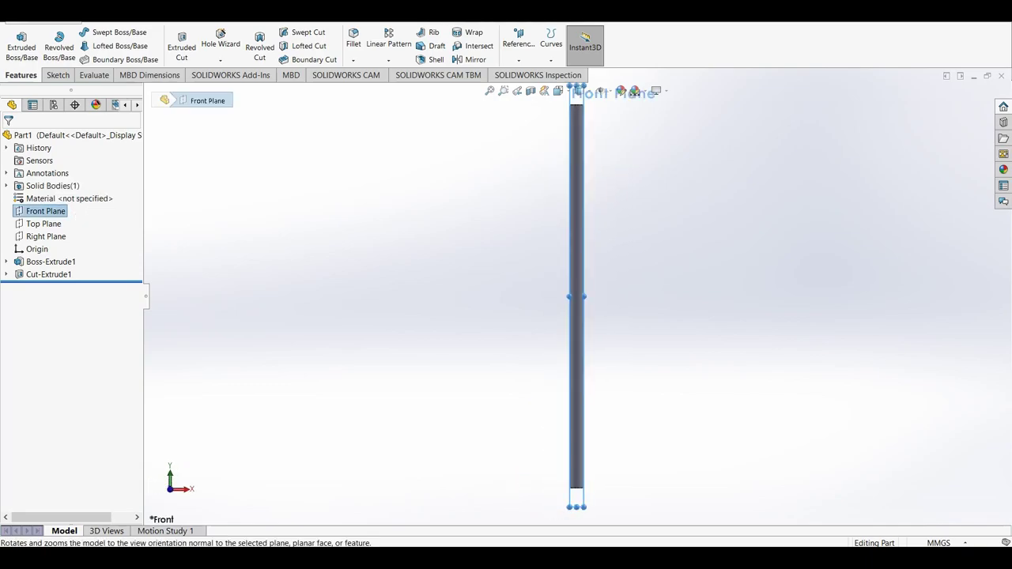
pyautogui.click(70, 198)
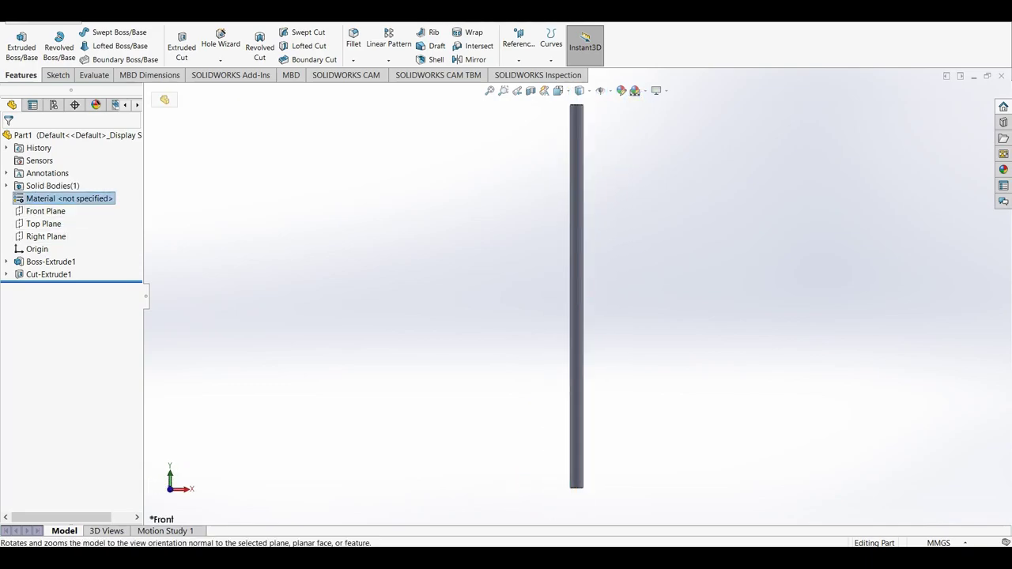
pyautogui.click(46, 211)
pyautogui.click(95, 196)
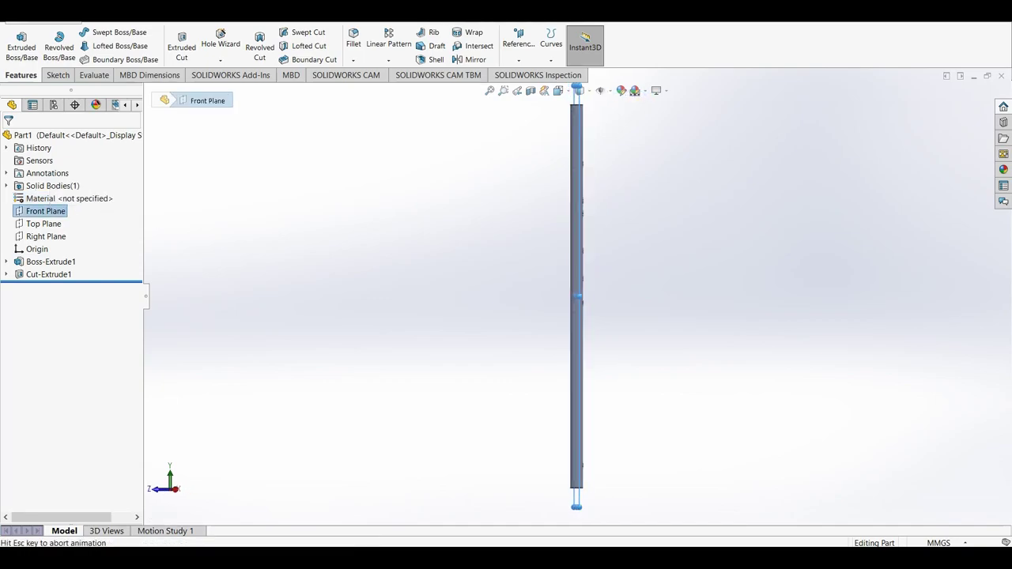
# Start Sketch3 on the Front Plane, zoom to the tube's lower end, and choose Corner Rectangle
pyautogui.click(58, 74)
pyautogui.click(16, 39)
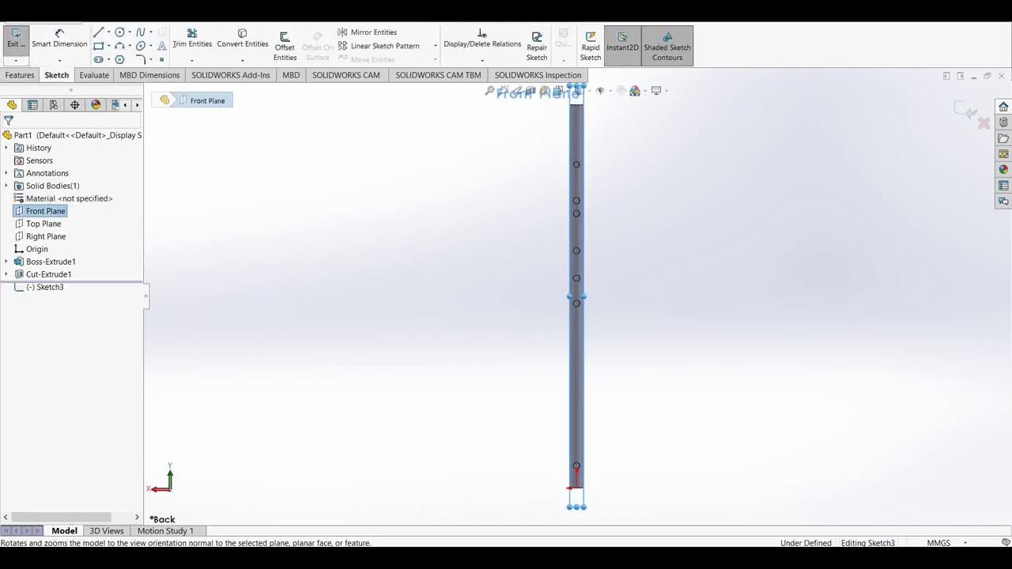
pyautogui.scroll(-2, 569, 463)
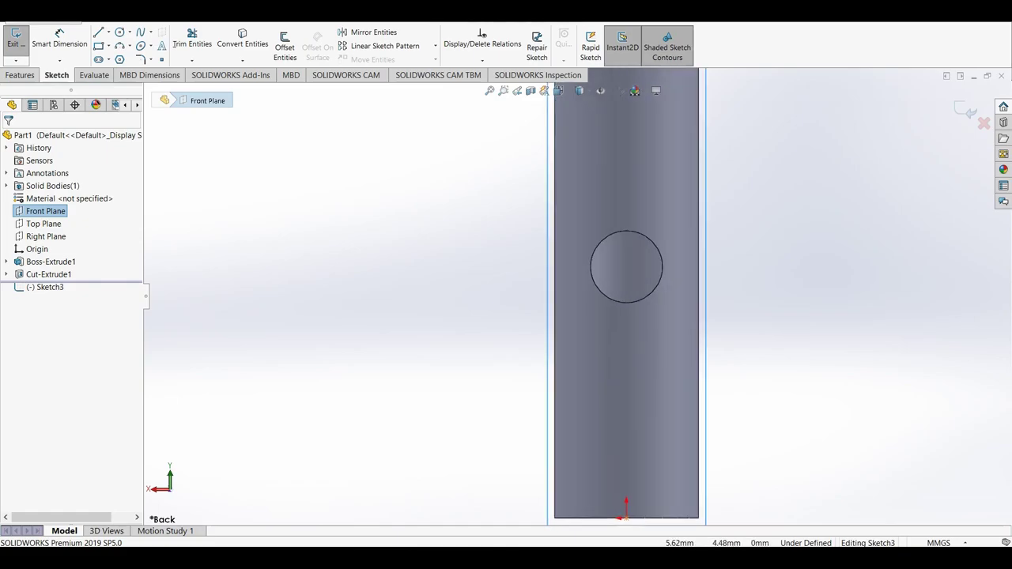
pyautogui.scroll(2, 569, 463)
pyautogui.scroll(-2, 601, 396)
pyautogui.scroll(3, 601, 395)
pyautogui.scroll(3, 593, 261)
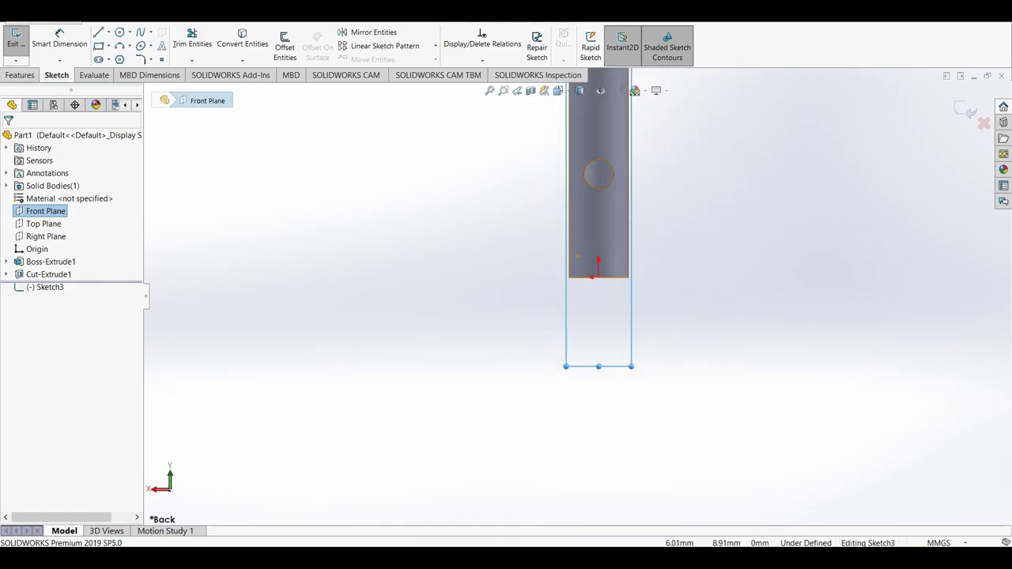
pyautogui.scroll(-3, 601, 237)
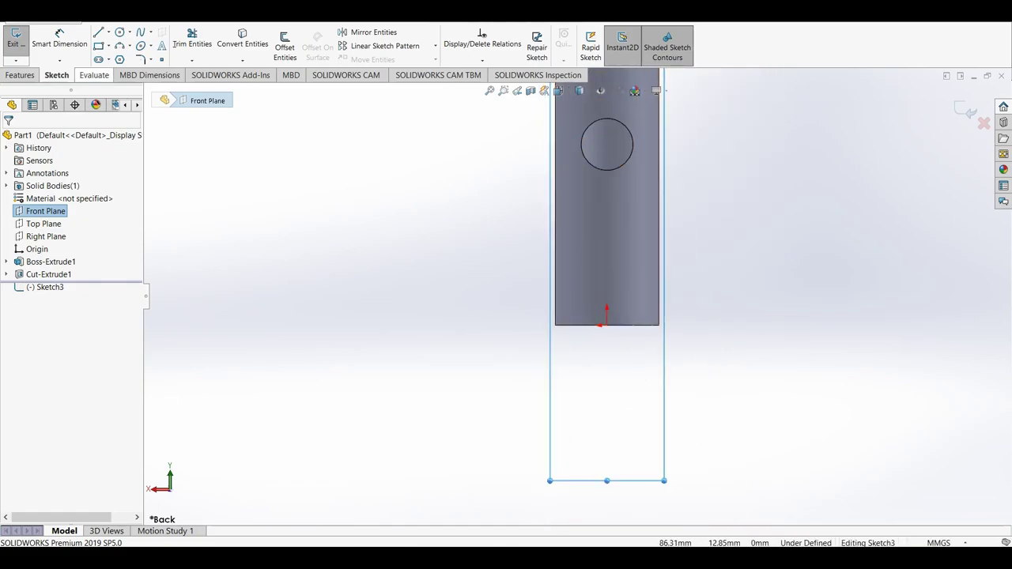
pyautogui.click(98, 46)
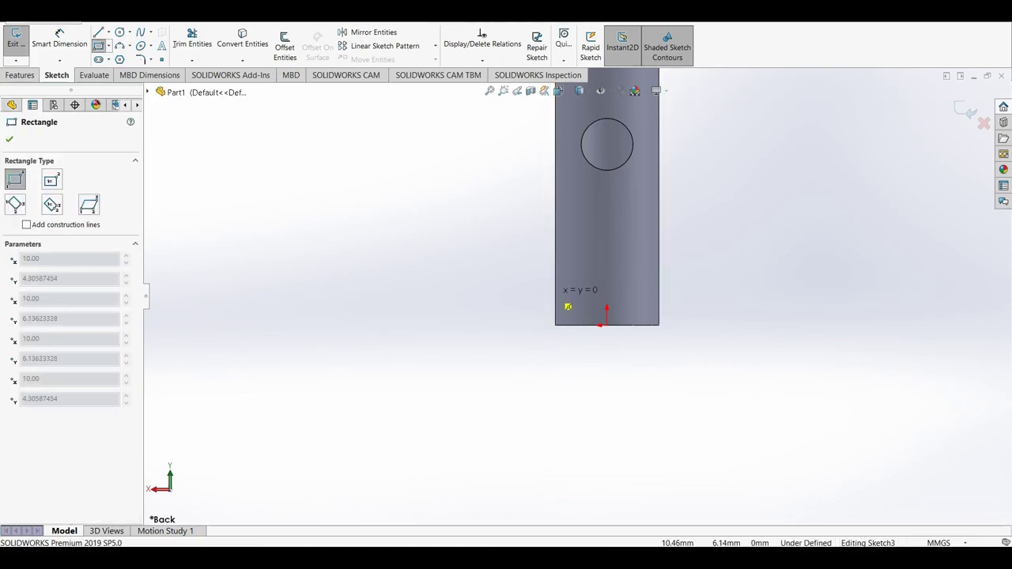
# Draw a small rectangle beside the tube's lower end, dimensioned 1 mm wide by 10 mm tall
pyautogui.click(555, 303)
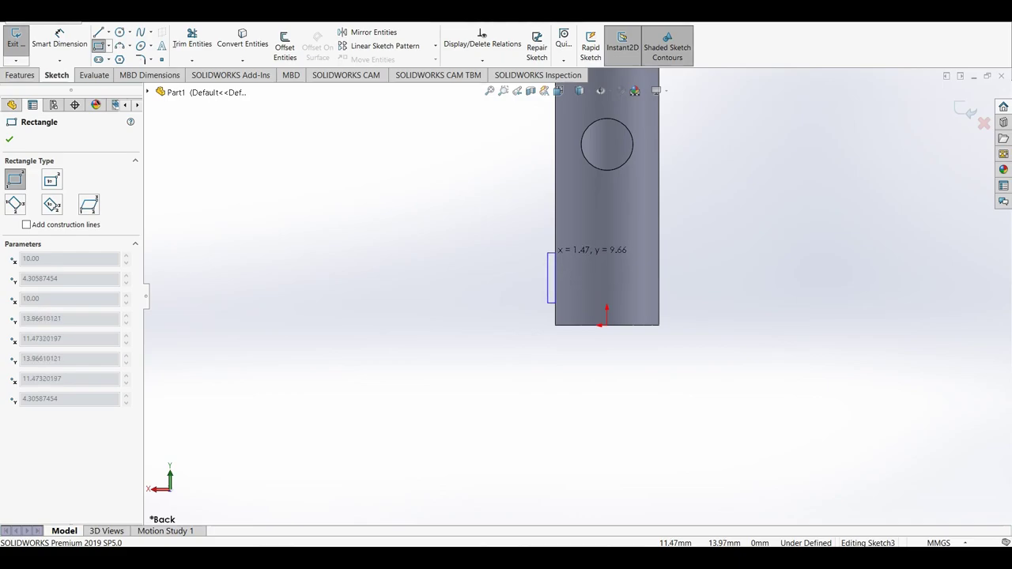
pyautogui.click(553, 252)
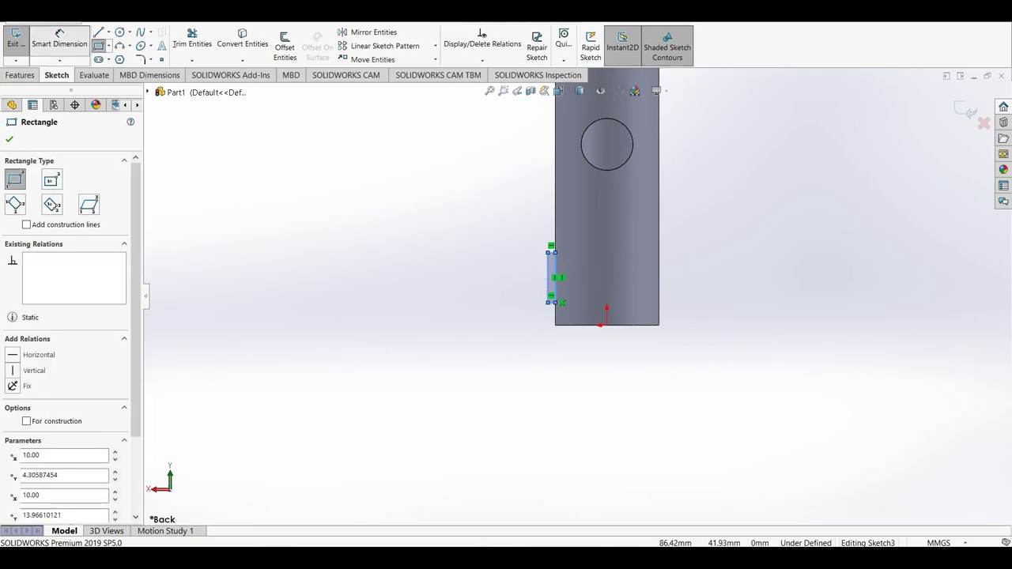
pyautogui.click(59, 38)
pyautogui.click(550, 301)
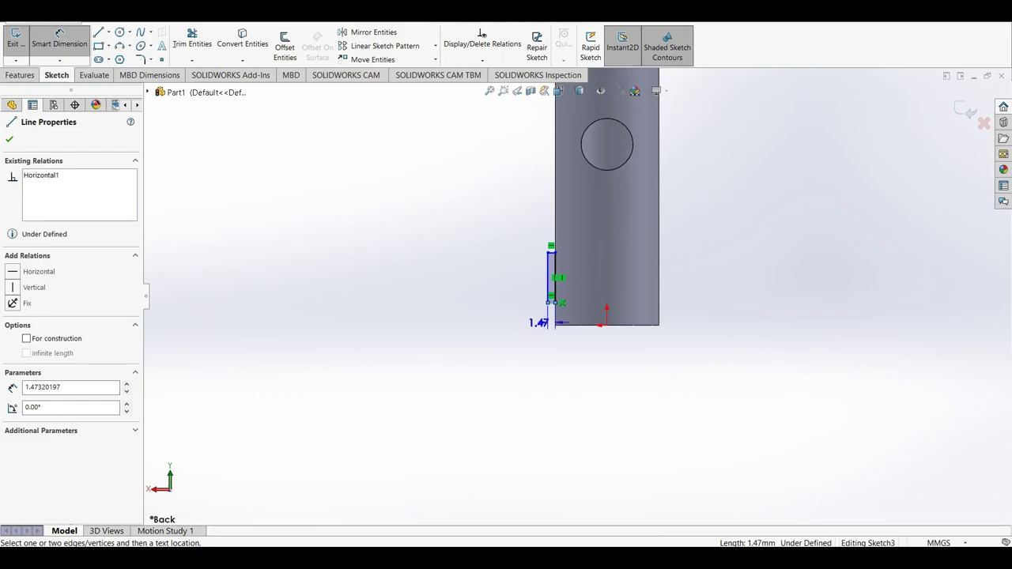
pyautogui.click(517, 333)
pyautogui.write('1')
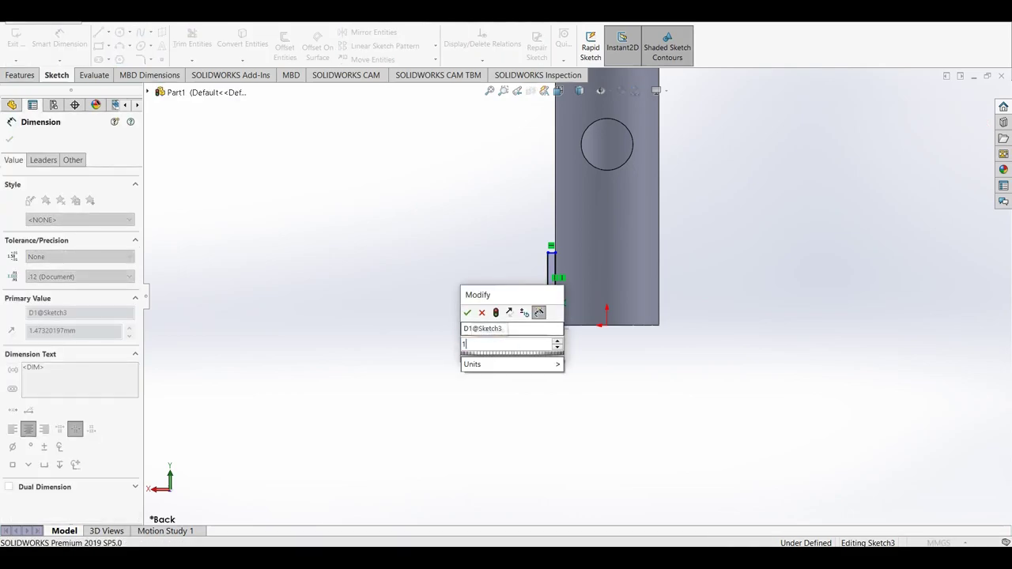
pyautogui.press('Return')
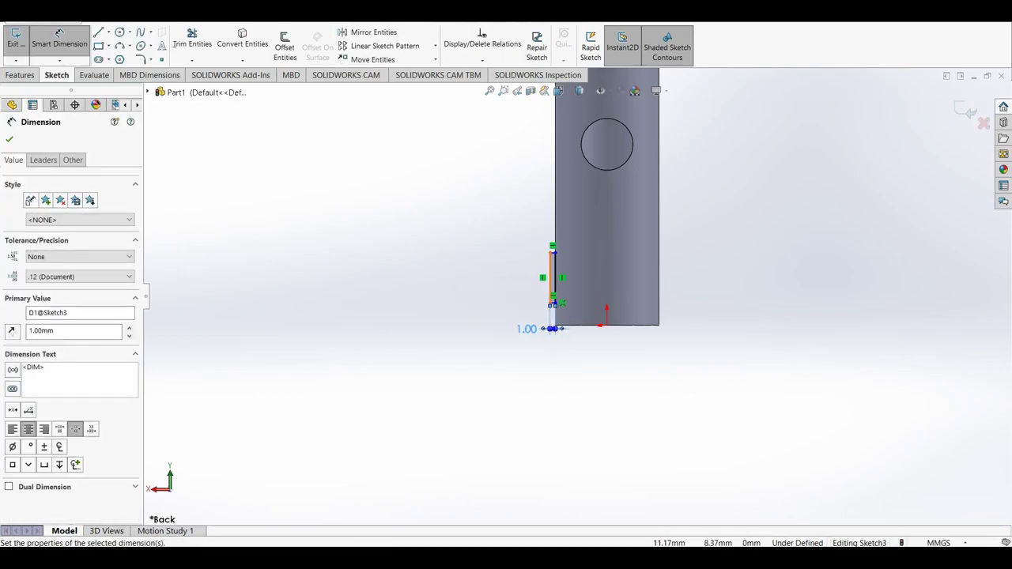
pyautogui.click(554, 273)
pyautogui.click(518, 282)
pyautogui.write('10')
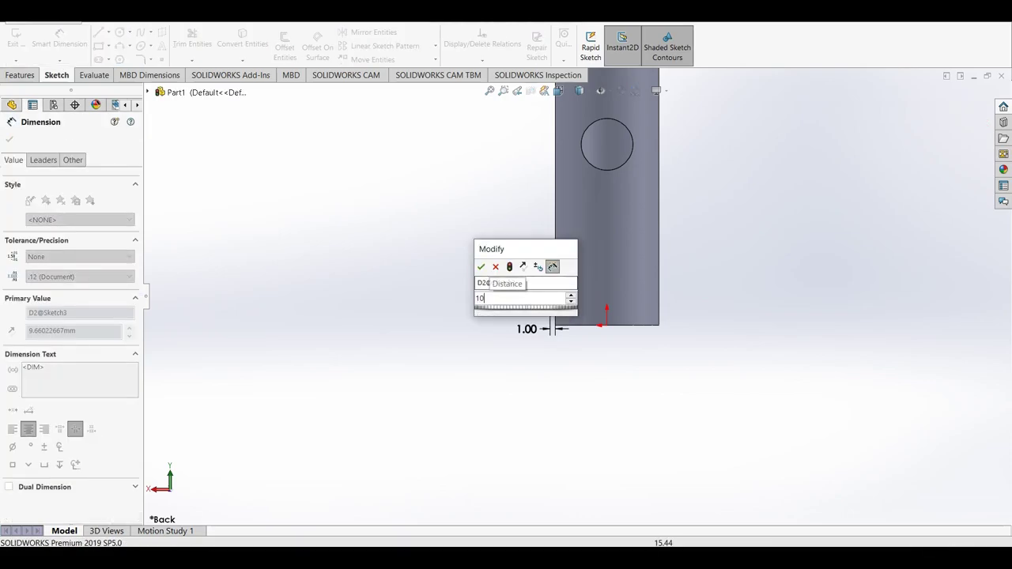
pyautogui.press('Return')
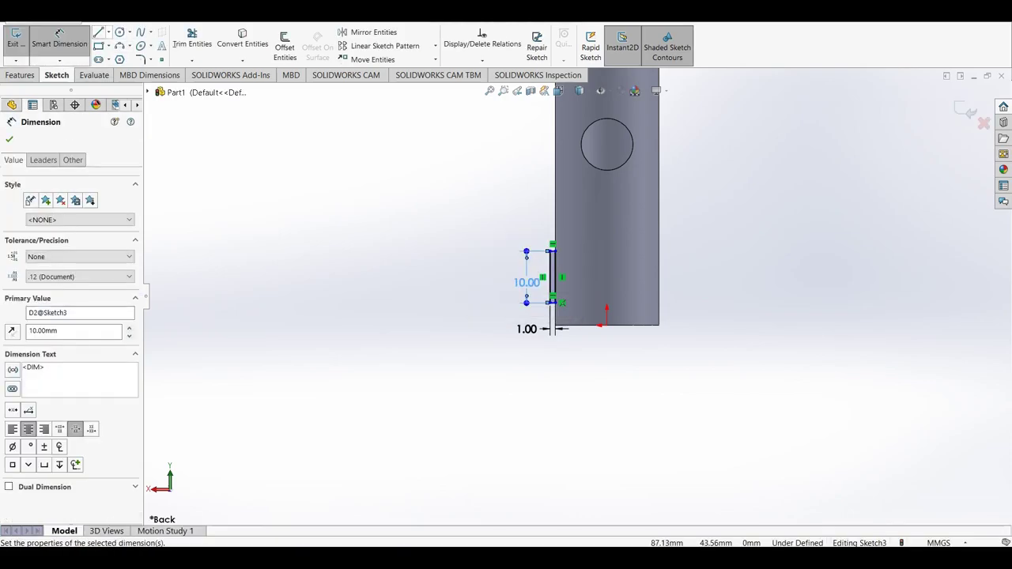
# Add a centerline from the tube's bottom midpoint and revolve the profile 360° into Revolve1
pyautogui.click(108, 32)
pyautogui.click(130, 59)
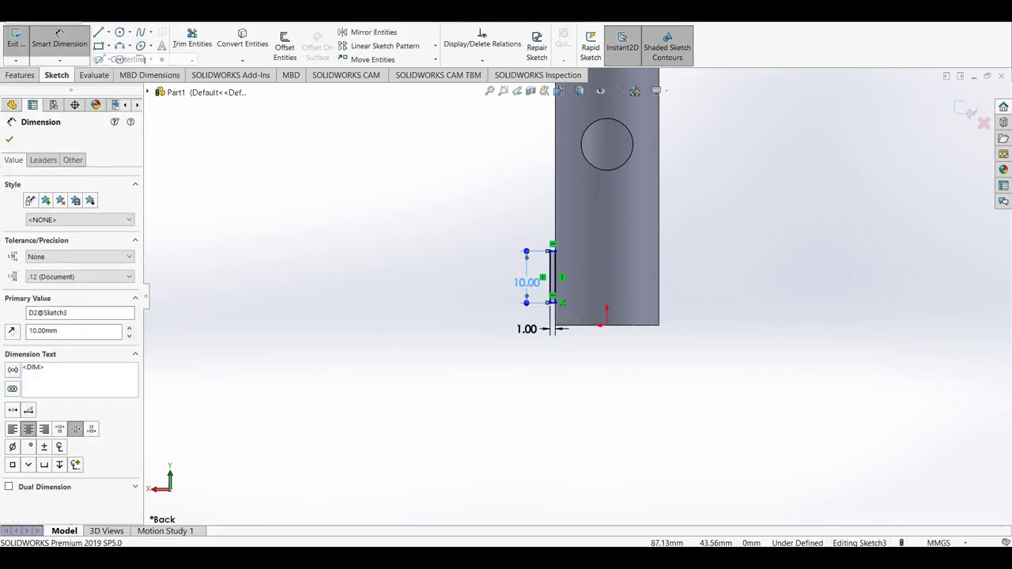
pyautogui.click(607, 325)
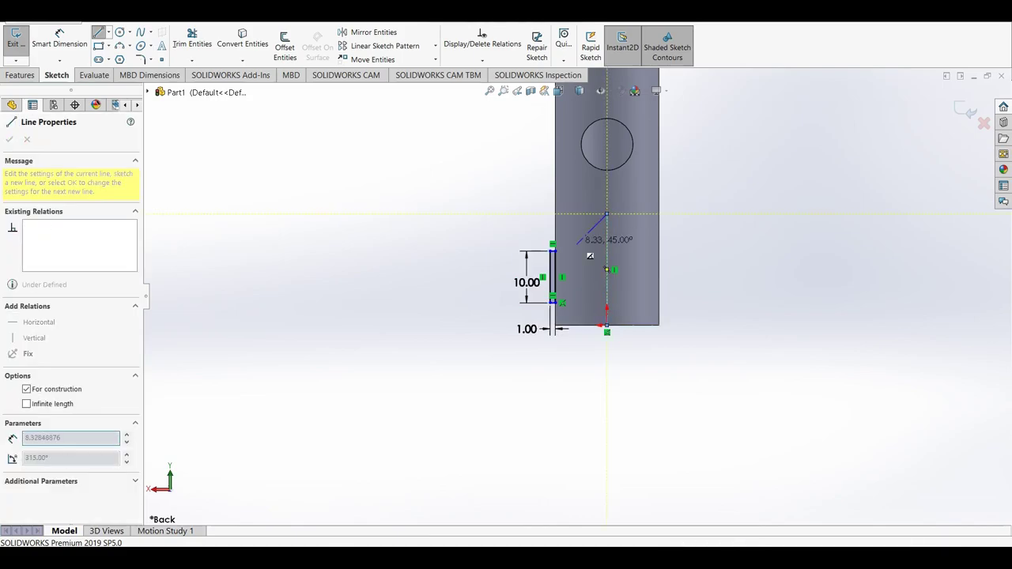
pyautogui.click(21, 74)
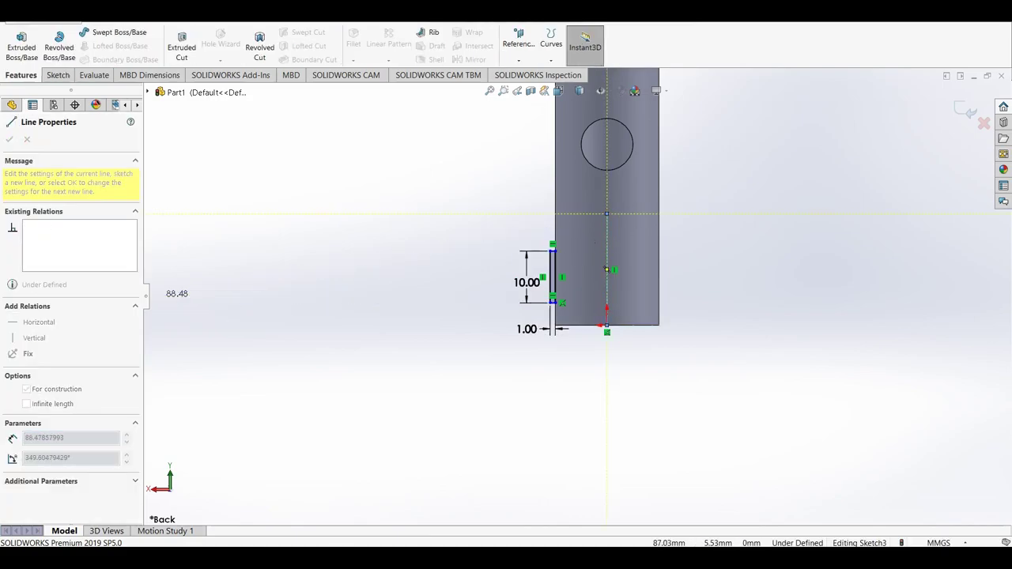
pyautogui.click(58, 44)
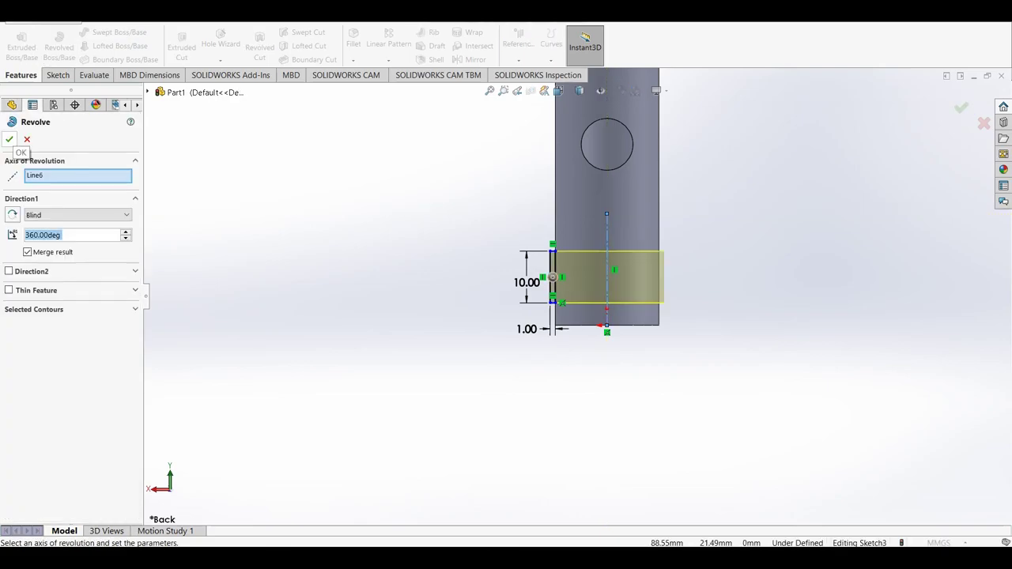
pyautogui.click(8, 140)
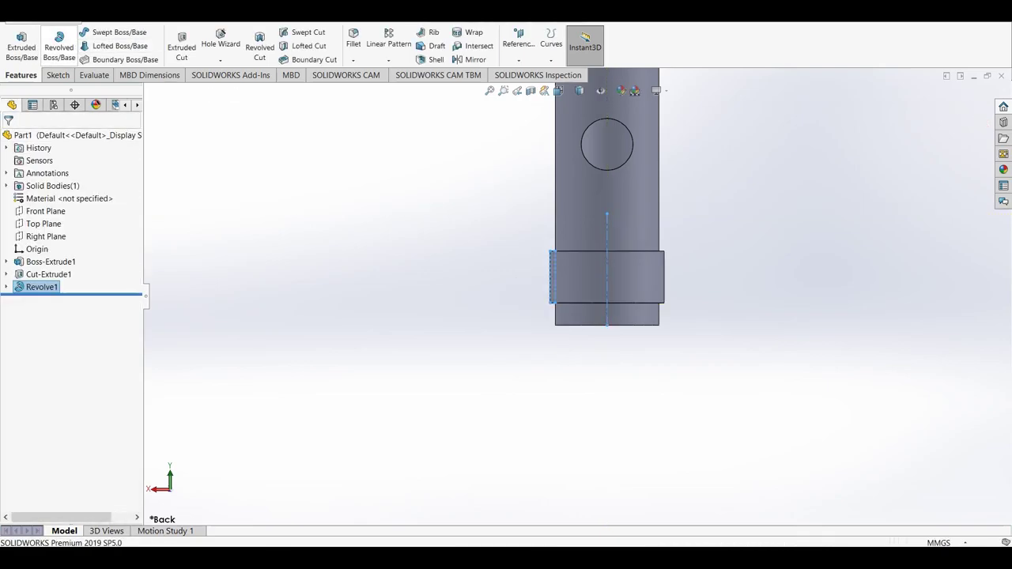
# Start a new Front Plane sketch and draw a second small rectangle above the first ring
pyautogui.click(58, 74)
pyautogui.click(98, 46)
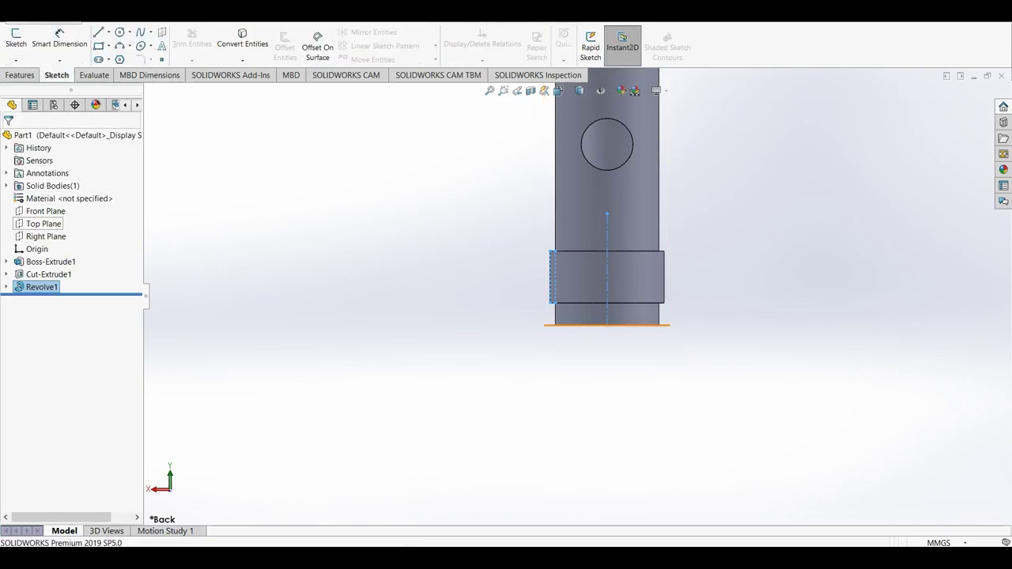
pyautogui.click(45, 212)
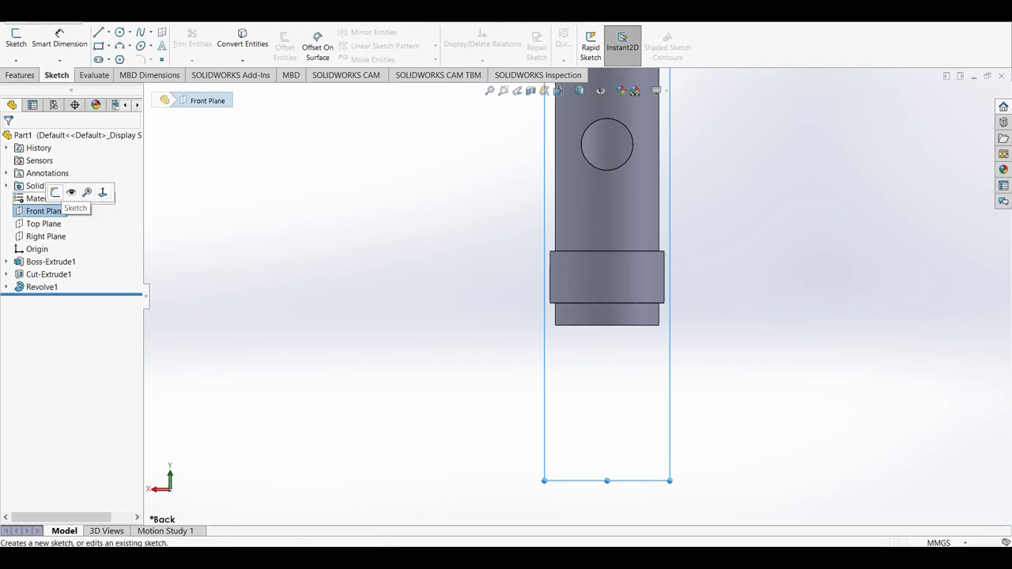
pyautogui.click(54, 192)
pyautogui.click(99, 46)
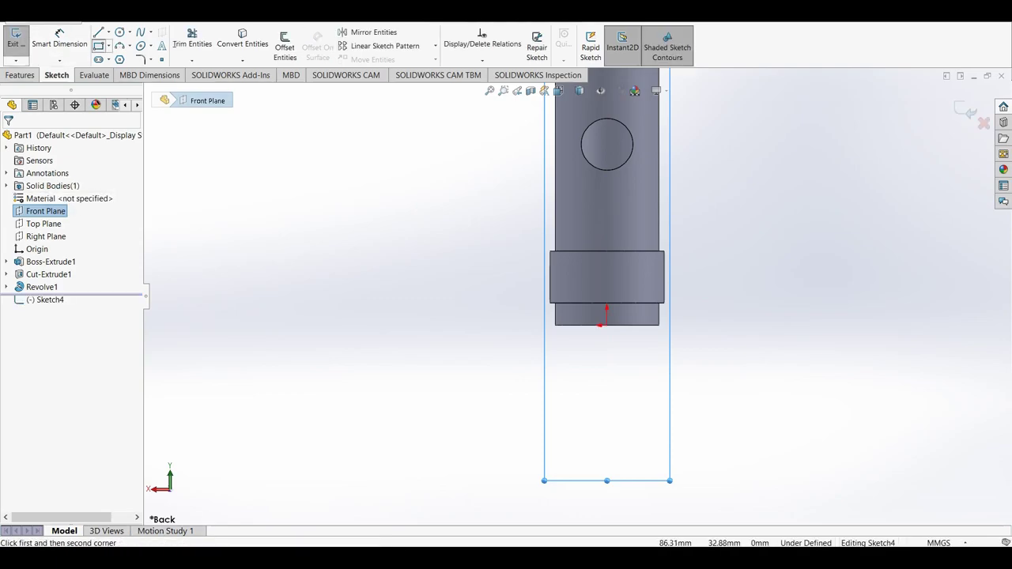
pyautogui.scroll(-3, 571, 243)
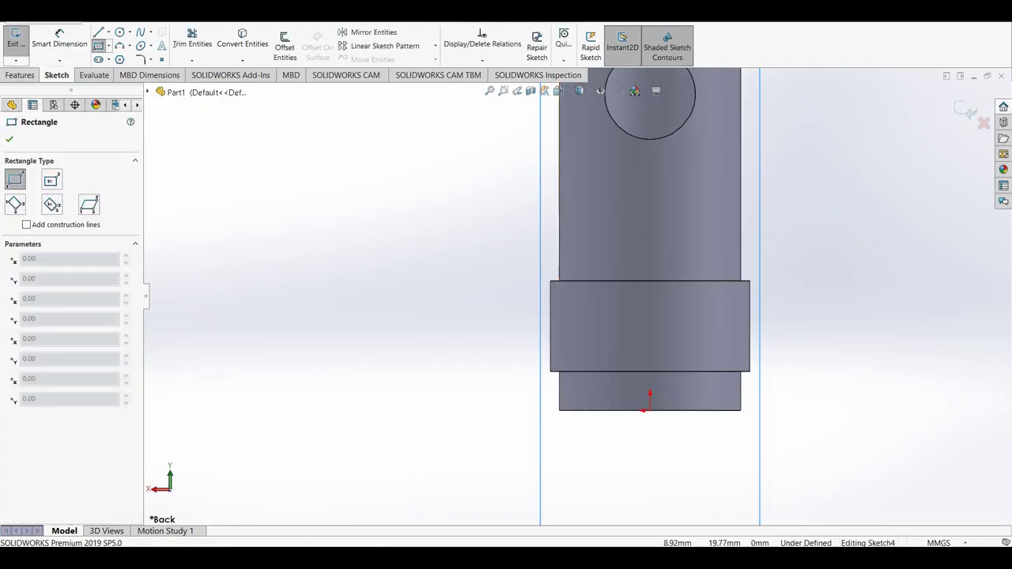
pyautogui.click(559, 234)
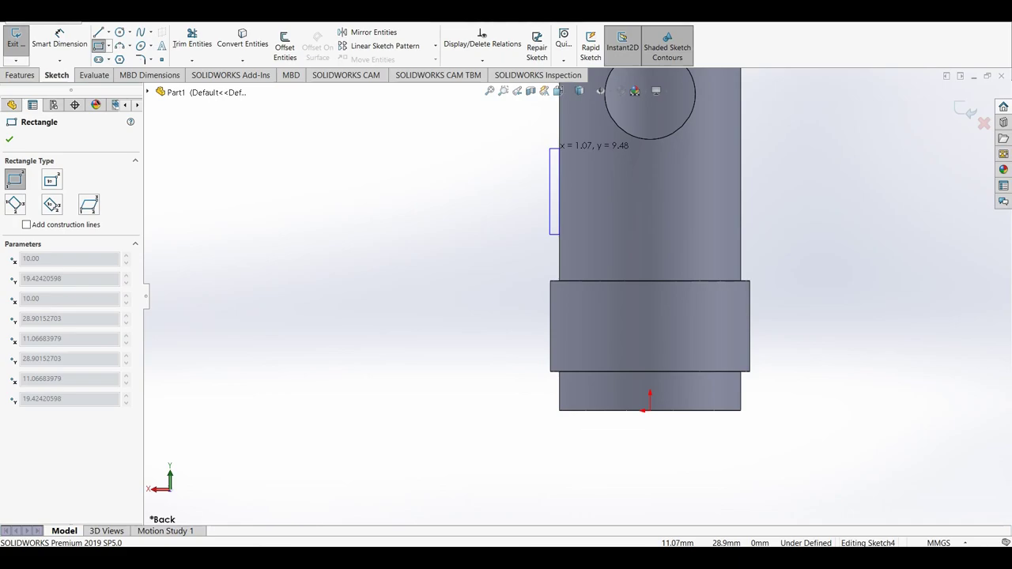
pyautogui.click(551, 148)
# Dimension the rectangle's gap above the first ring as 5 mm and its width as 1 mm
pyautogui.click(59, 35)
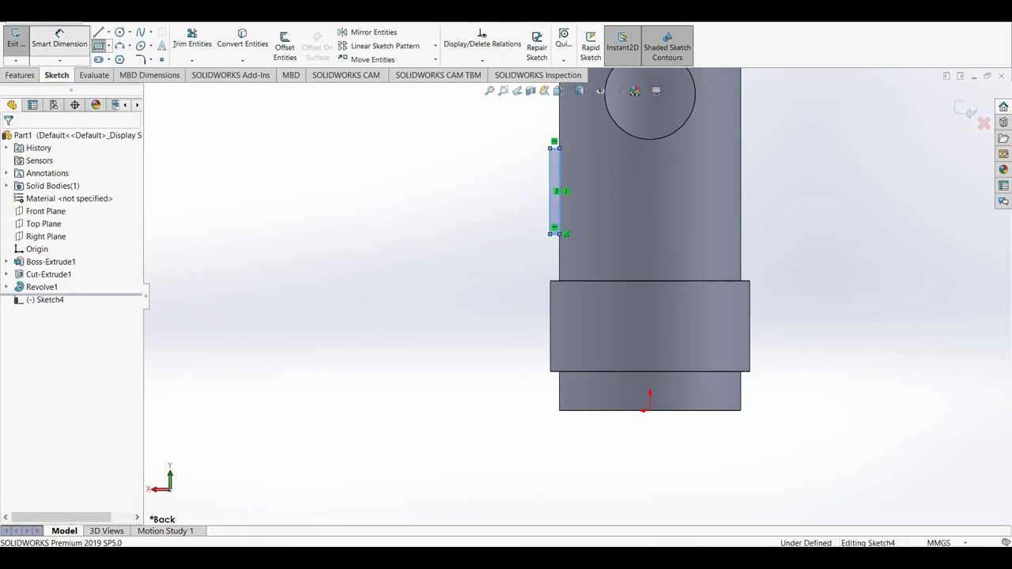
pyautogui.click(555, 233)
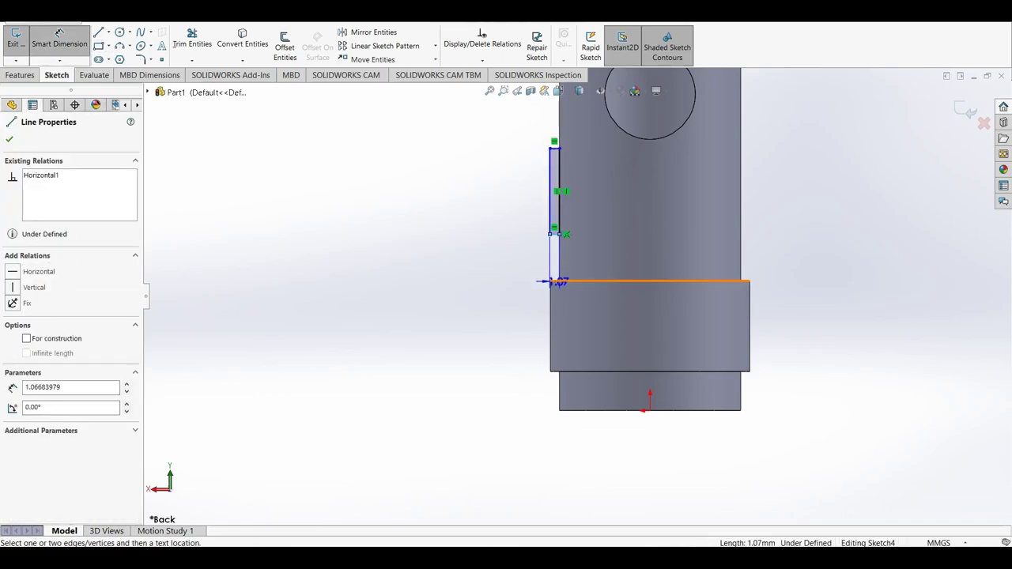
pyautogui.click(558, 282)
pyautogui.click(514, 262)
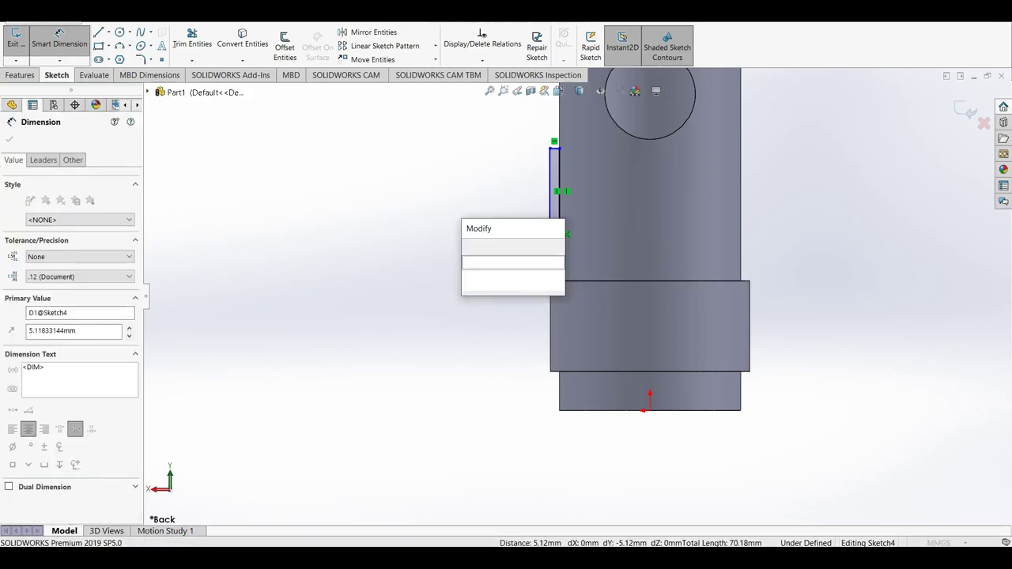
pyautogui.write('5')
pyautogui.press('Return')
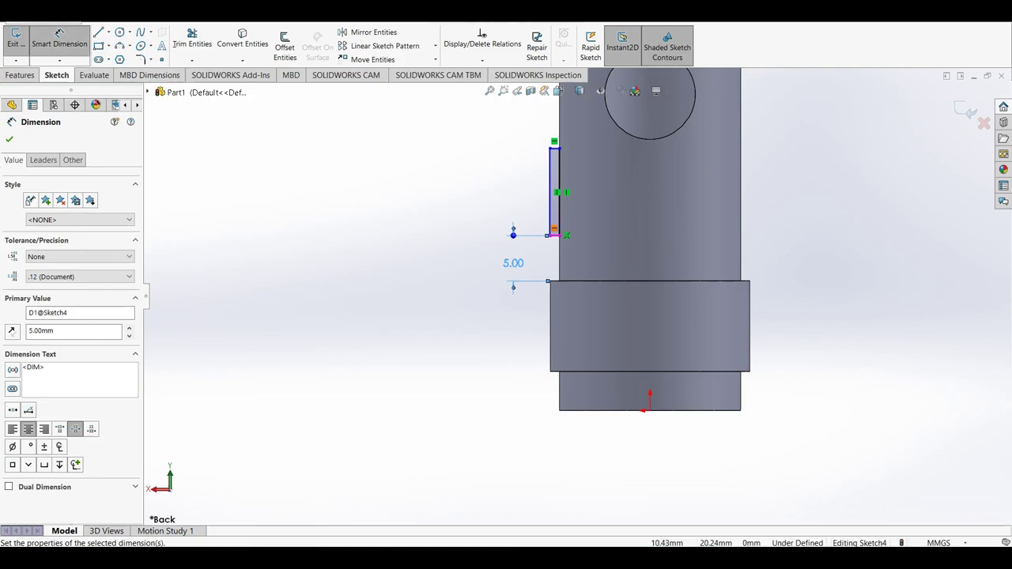
pyautogui.click(553, 234)
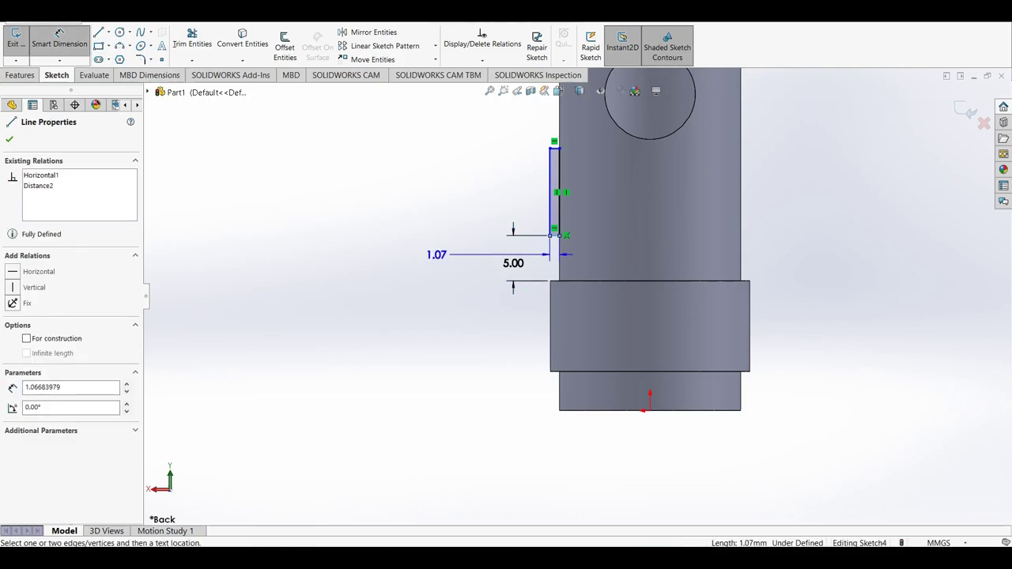
pyautogui.click(436, 255)
pyautogui.write('1.00mm')
pyautogui.press('Return')
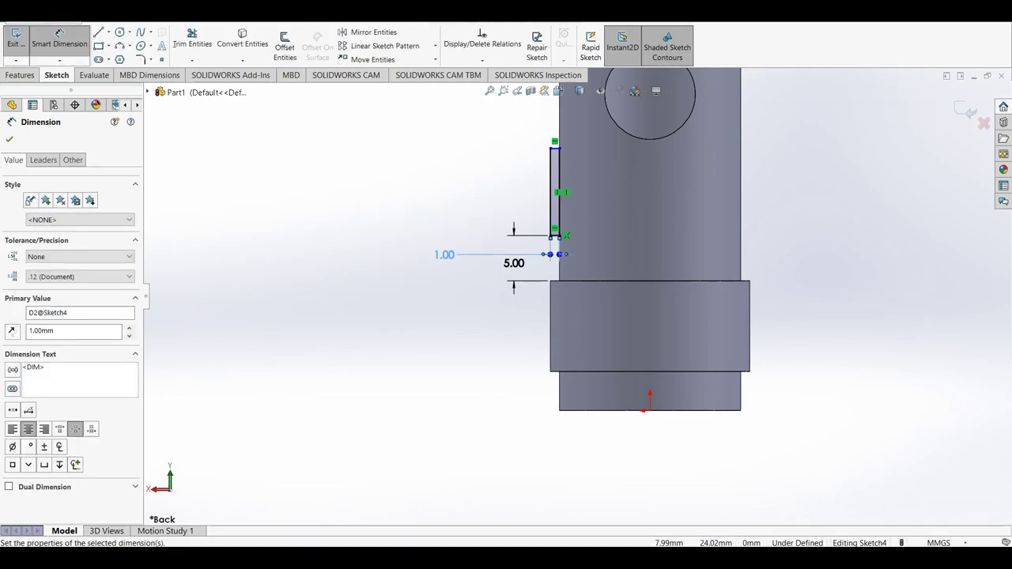
# Set the rectangle's height to 10 mm and change the gap to 2.5 mm
pyautogui.click(555, 190)
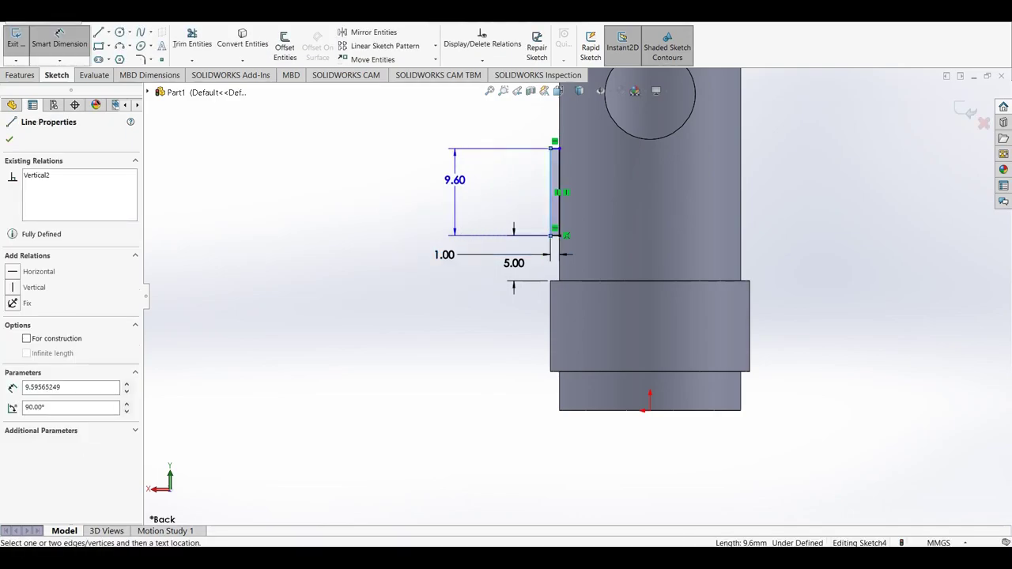
pyautogui.click(454, 181)
pyautogui.write('10')
pyautogui.press('Return')
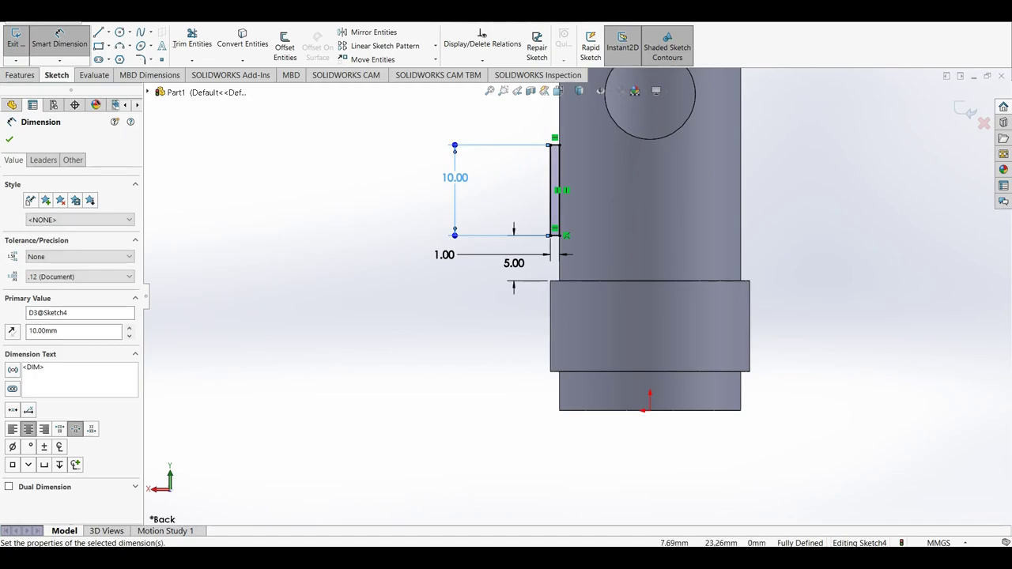
pyautogui.click(514, 263)
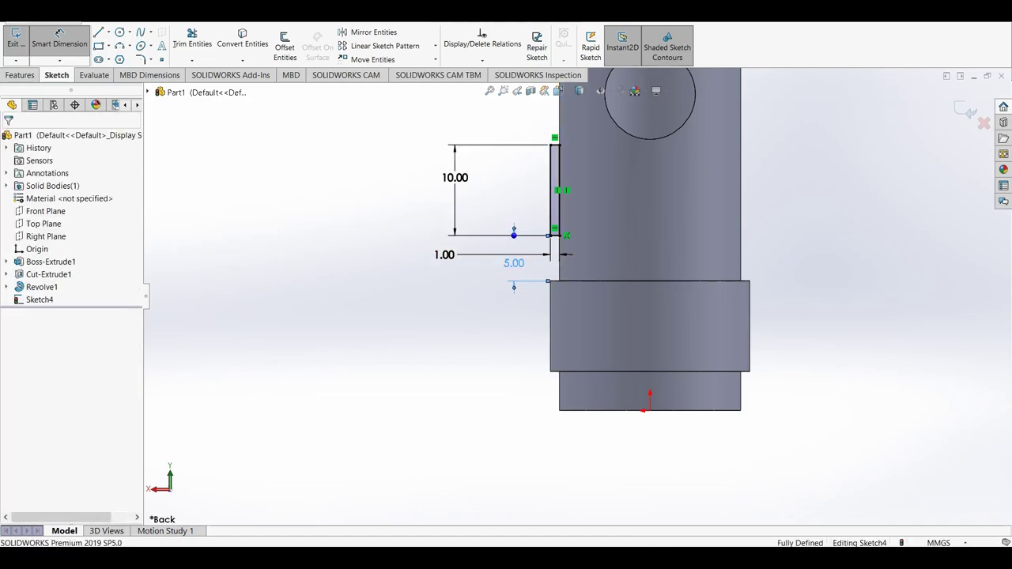
pyautogui.doubleClick(514, 264)
pyautogui.write('2.5')
pyautogui.press('Return')
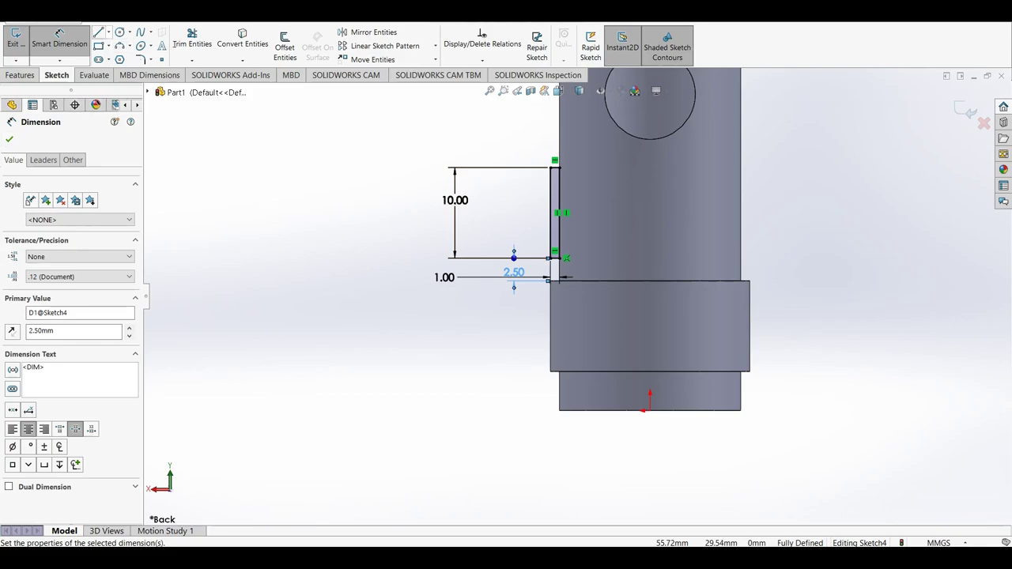
# Draw a vertical centerline up the tube and revolve the profile into Revolve2
pyautogui.click(105, 32)
pyautogui.click(127, 59)
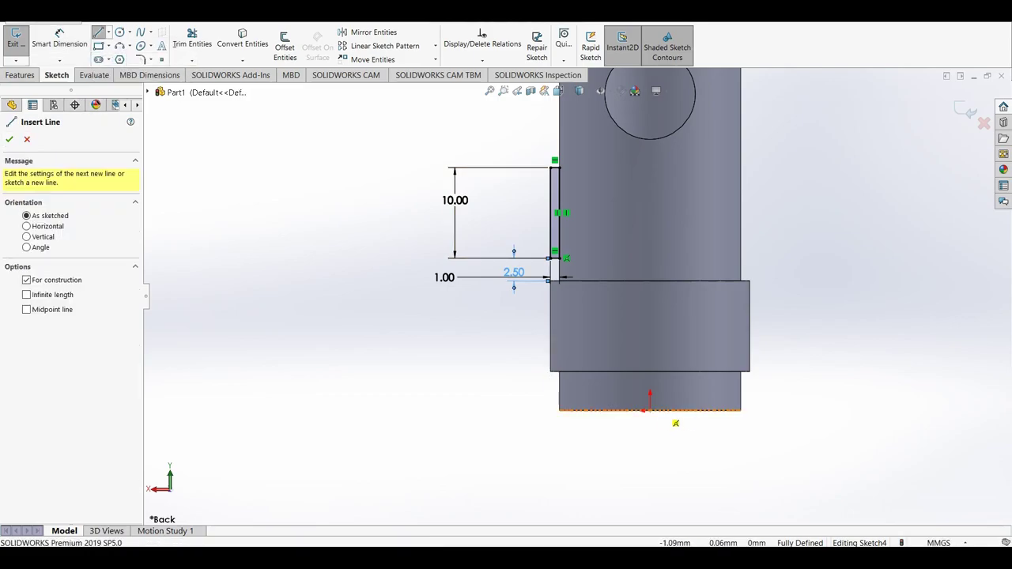
pyautogui.click(650, 410)
pyautogui.click(650, 196)
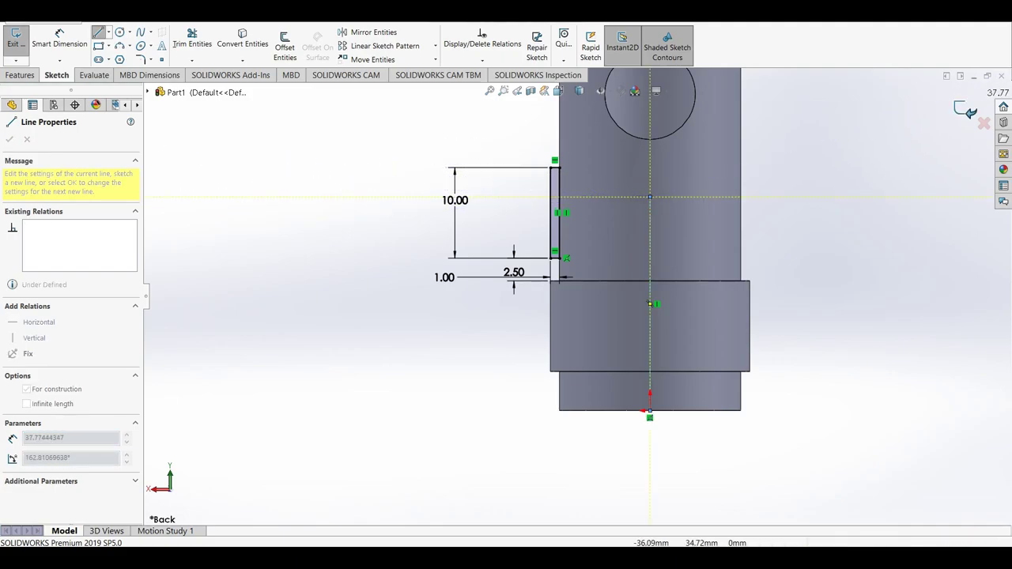
pyautogui.click(965, 111)
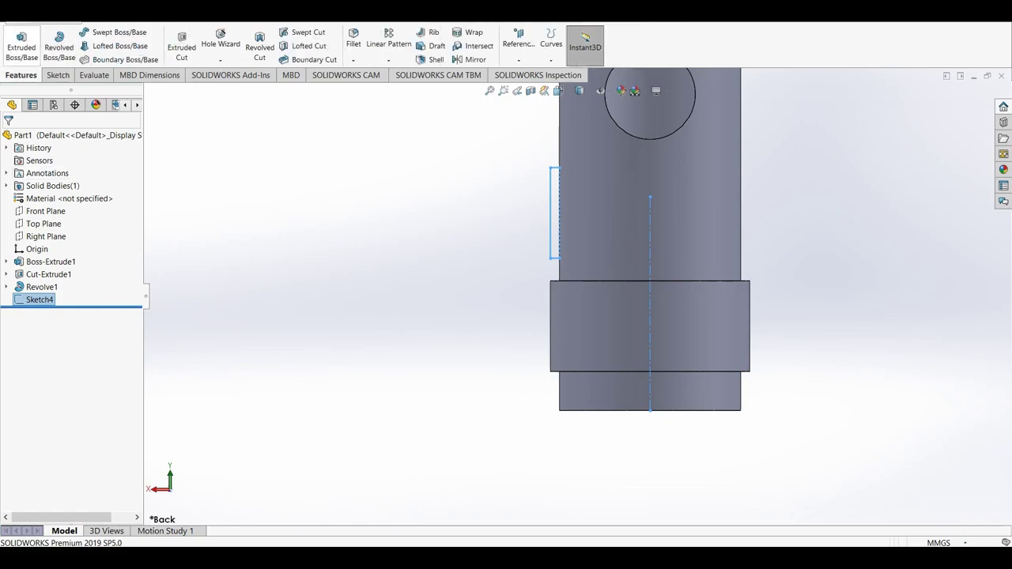
pyautogui.click(59, 46)
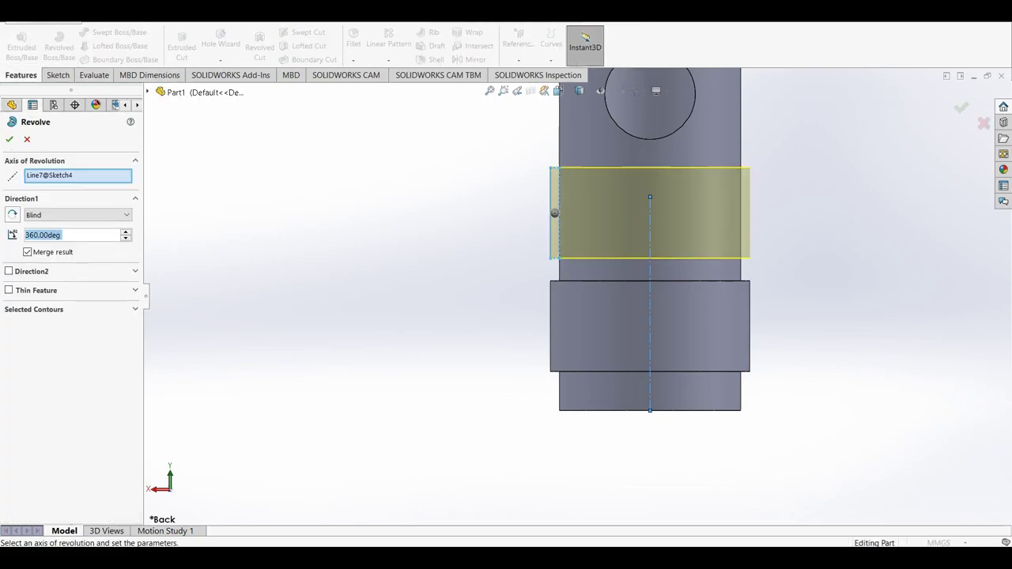
pyautogui.click(9, 140)
pyautogui.scroll(3, 585, 269)
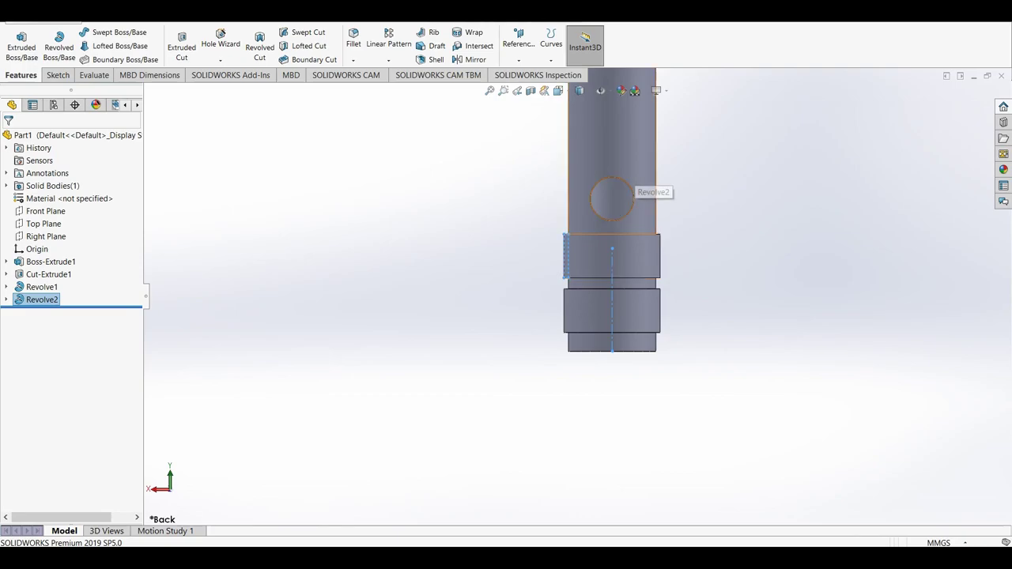
pyautogui.scroll(3, 593, 237)
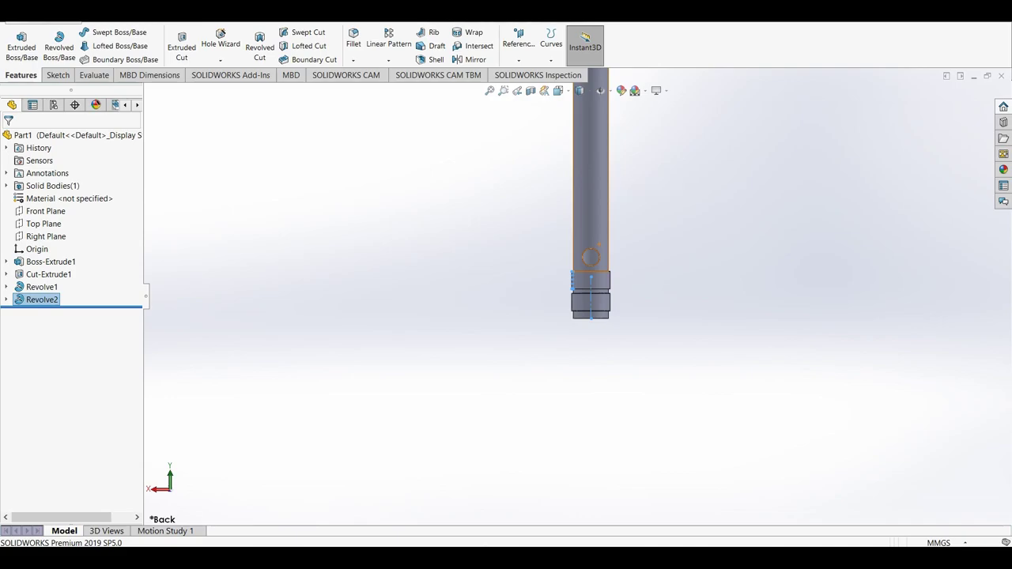
pyautogui.scroll(-3, 622, 176)
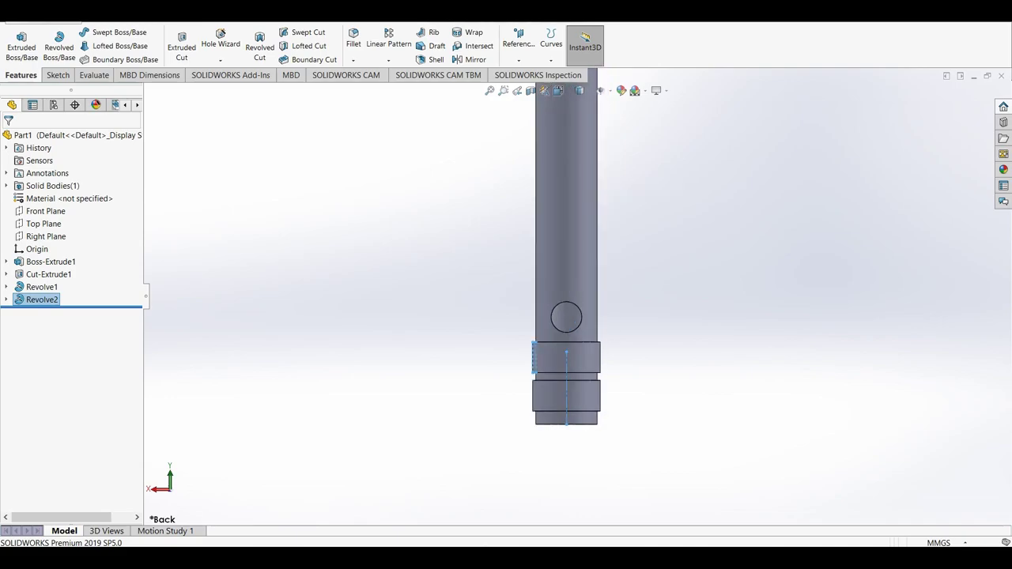
# Start a Front Plane sketch and draw a rectangle against the tube's edge higher up
pyautogui.click(57, 75)
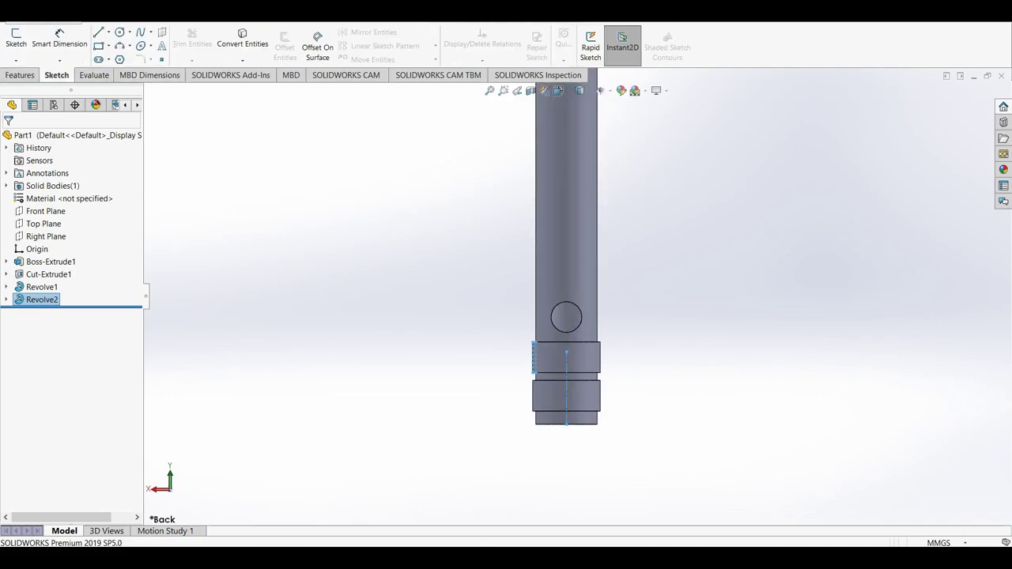
pyautogui.click(98, 45)
pyautogui.click(45, 211)
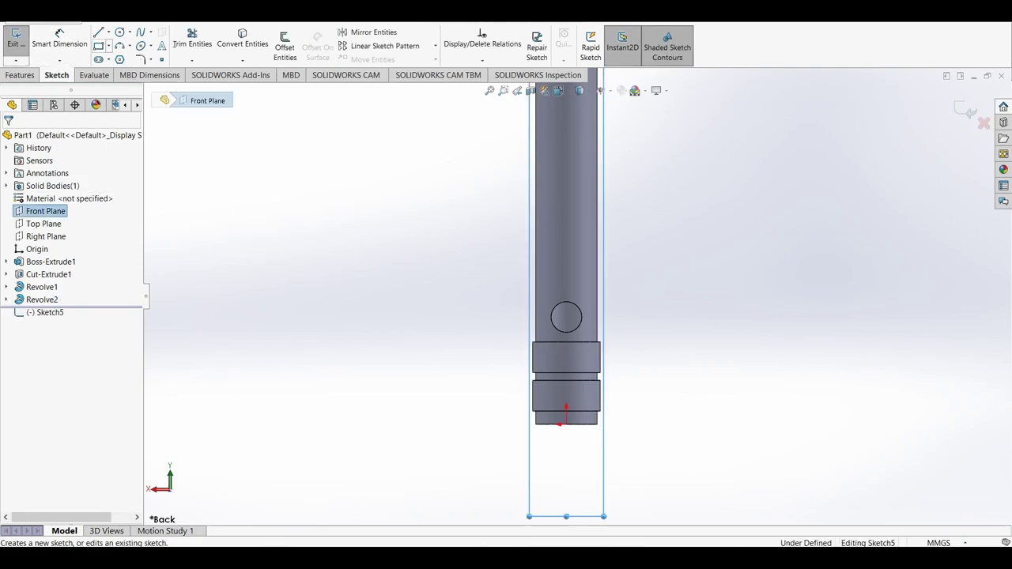
pyautogui.scroll(-2, 551, 268)
pyautogui.click(512, 269)
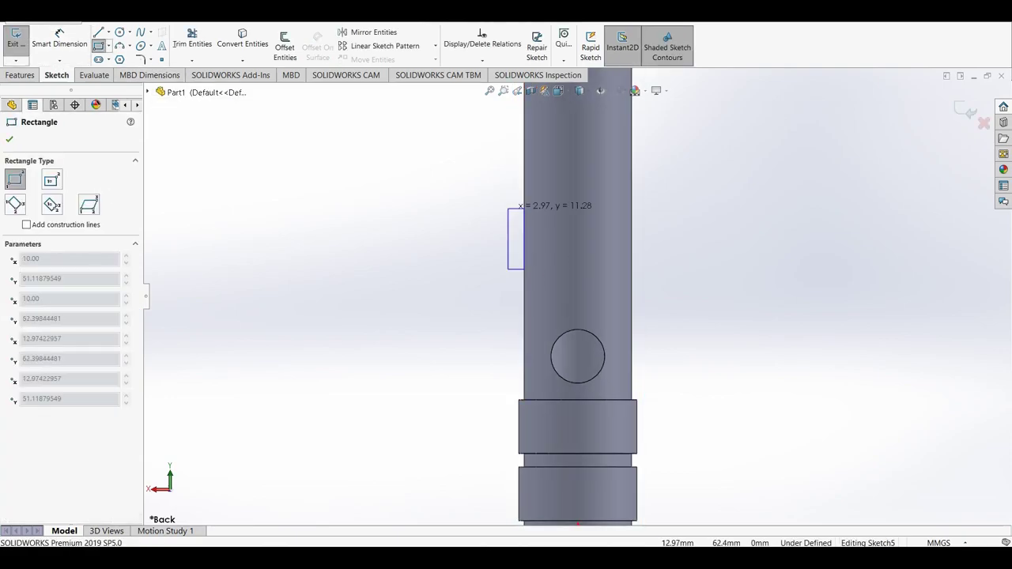
pyautogui.click(524, 196)
pyautogui.click(60, 40)
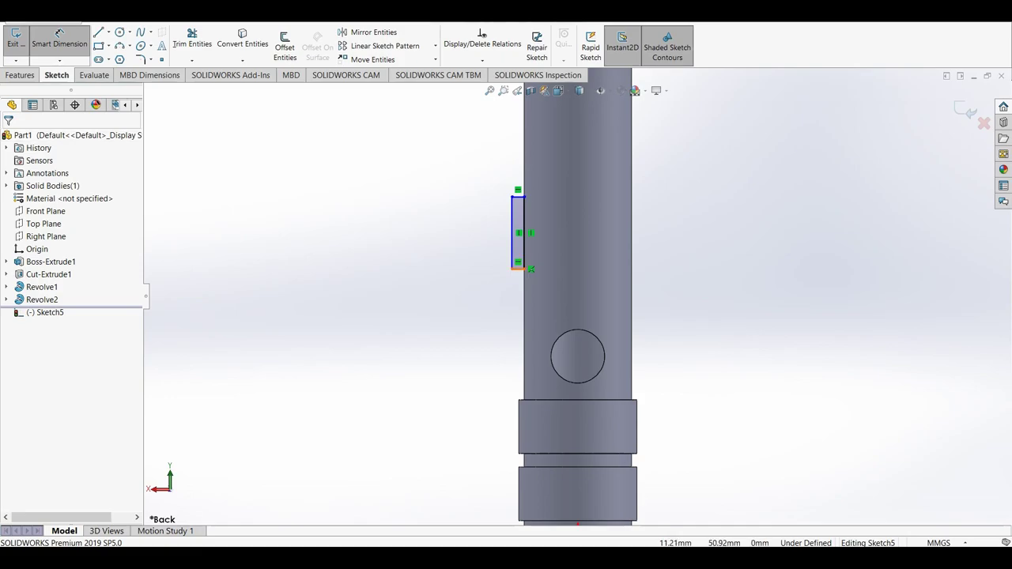
# Dimension the rectangle 1 mm wide and 10 mm tall
pyautogui.click(518, 269)
pyautogui.click(484, 294)
pyautogui.write('1')
pyautogui.press('Return')
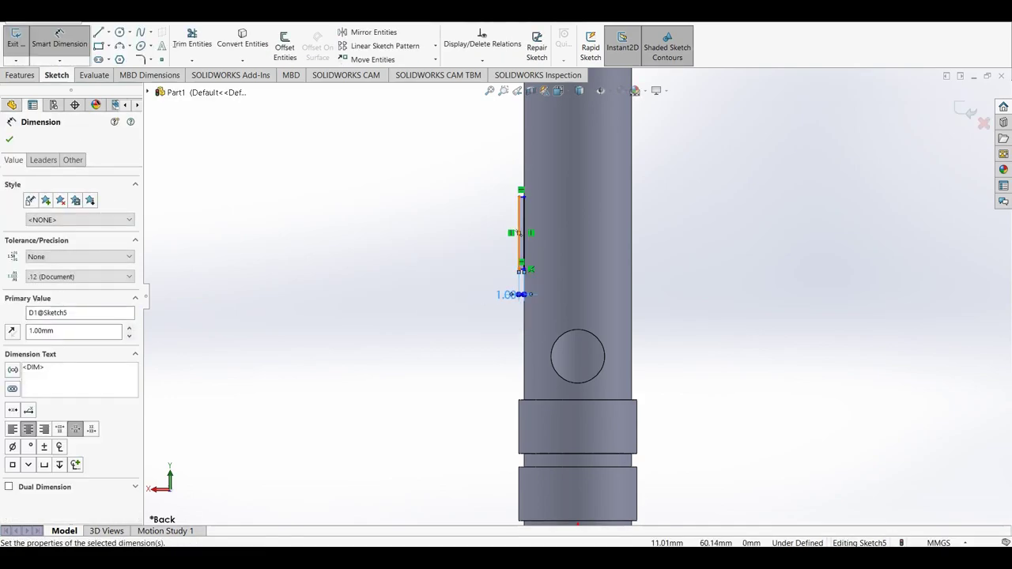
pyautogui.click(519, 233)
pyautogui.click(478, 234)
pyautogui.write('10')
pyautogui.press('Return')
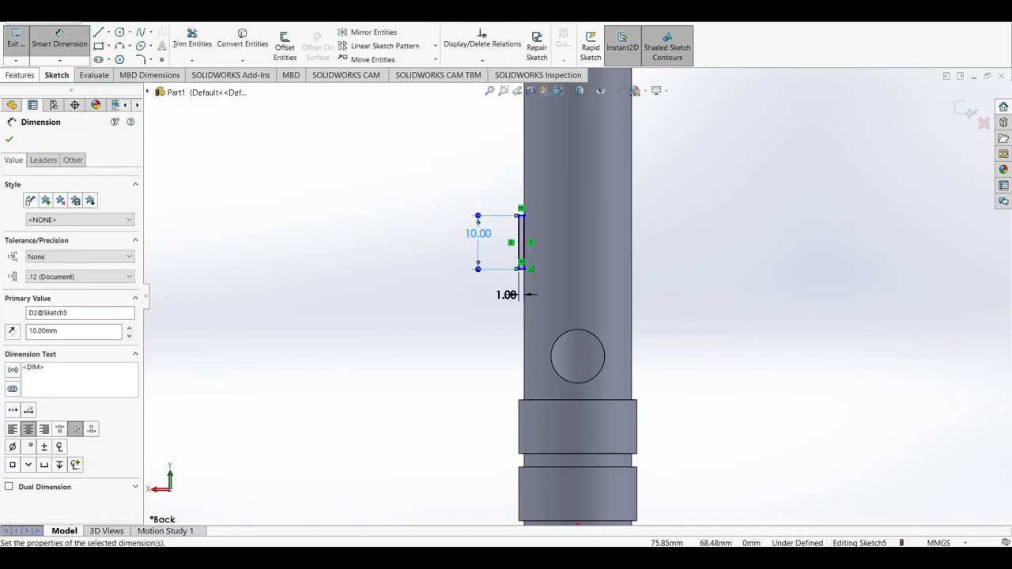
# Draw a vertical centerline along the tube and revolve the profile into Revolve3
pyautogui.click(109, 32)
pyautogui.click(123, 48)
pyautogui.scroll(-2, 598, 463)
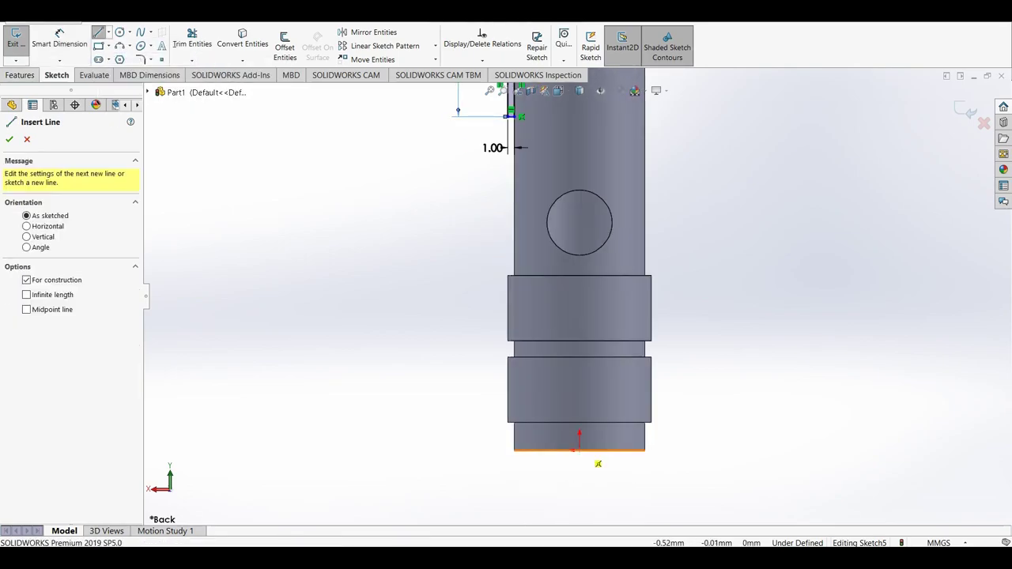
pyautogui.click(580, 451)
pyautogui.scroll(3, 576, 292)
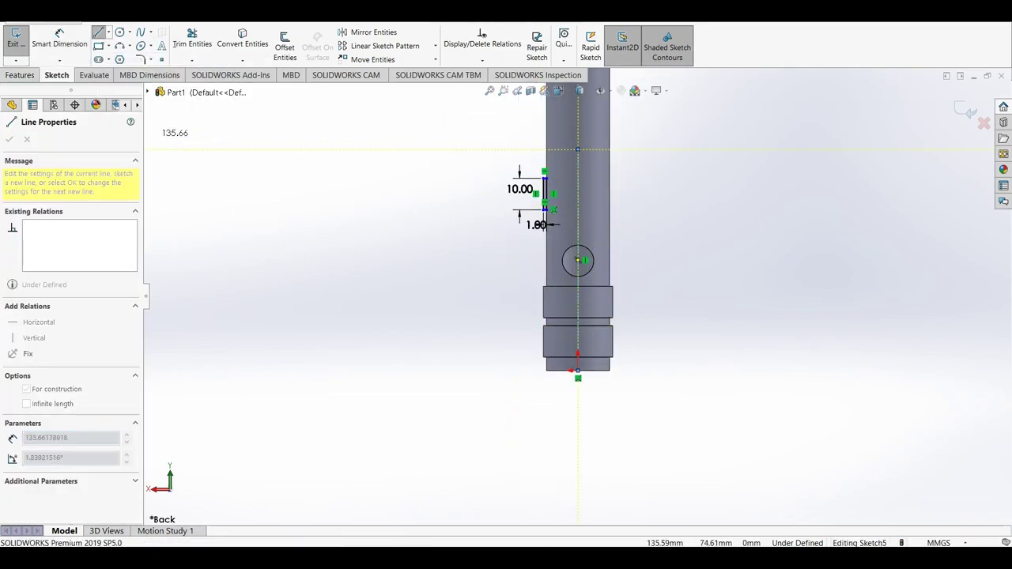
pyautogui.click(578, 149)
pyautogui.click(966, 111)
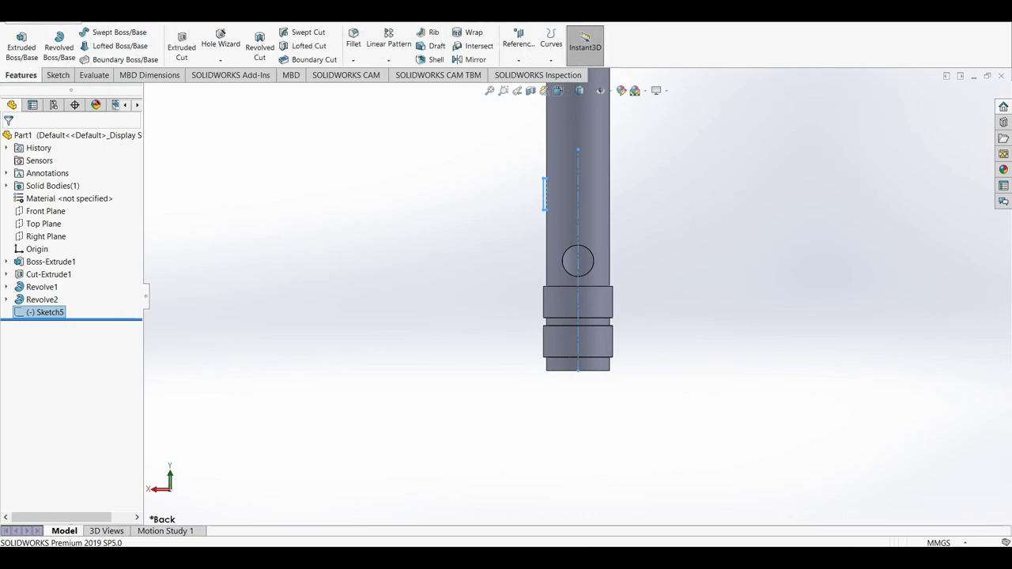
pyautogui.click(58, 46)
pyautogui.click(9, 139)
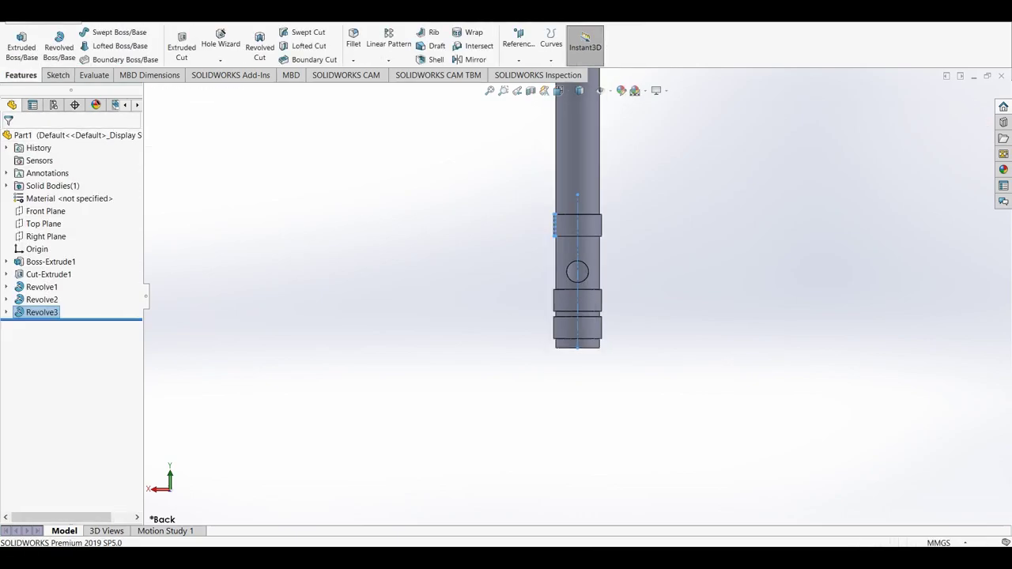
pyautogui.scroll(3, 577, 285)
pyautogui.scroll(-4, 558, 316)
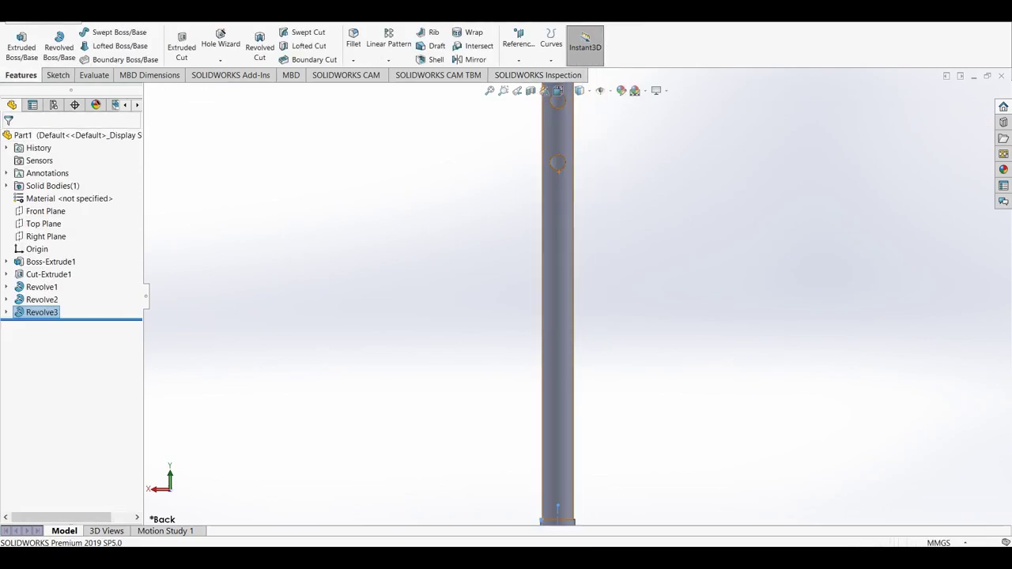
pyautogui.scroll(-1, 575, 207)
# Start a sketch on the Front Plane and draw a ring-profile rectangle against the tube's edge
pyautogui.click(45, 211)
pyautogui.click(53, 197)
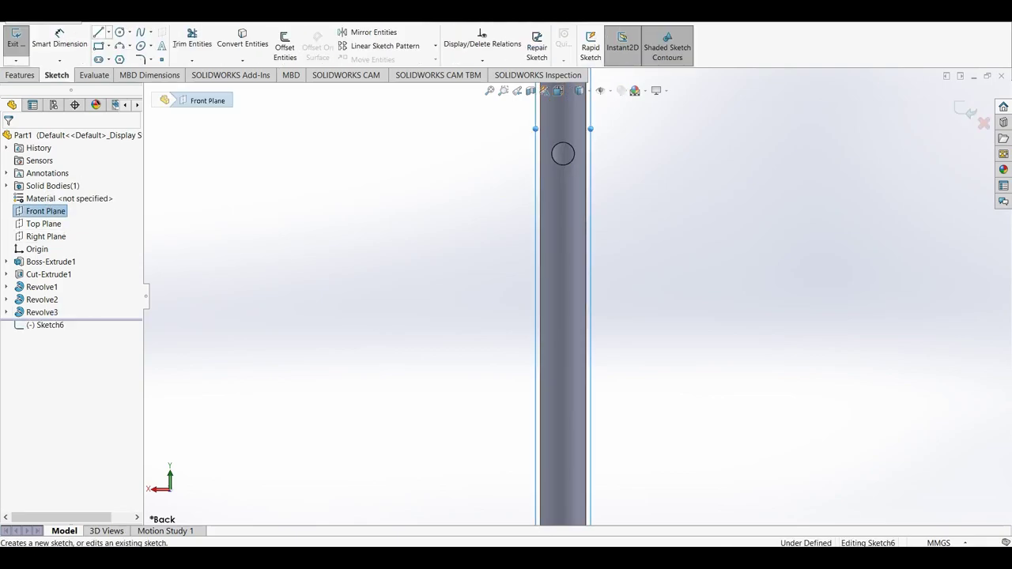
pyautogui.click(99, 46)
pyautogui.click(537, 275)
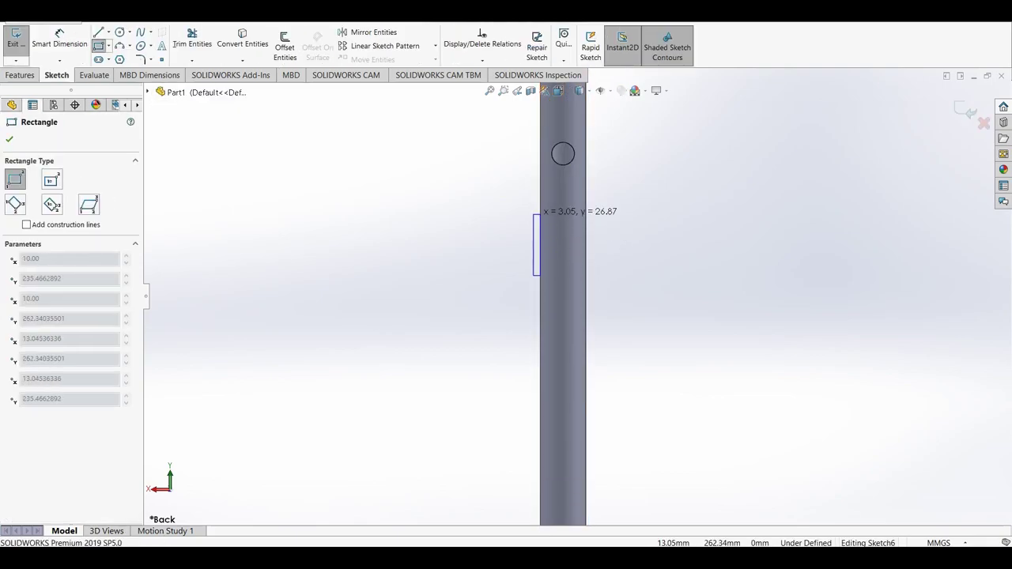
pyautogui.click(537, 212)
# Dimension the rectangle to 1 mm wide and 10 mm tall
pyautogui.click(60, 39)
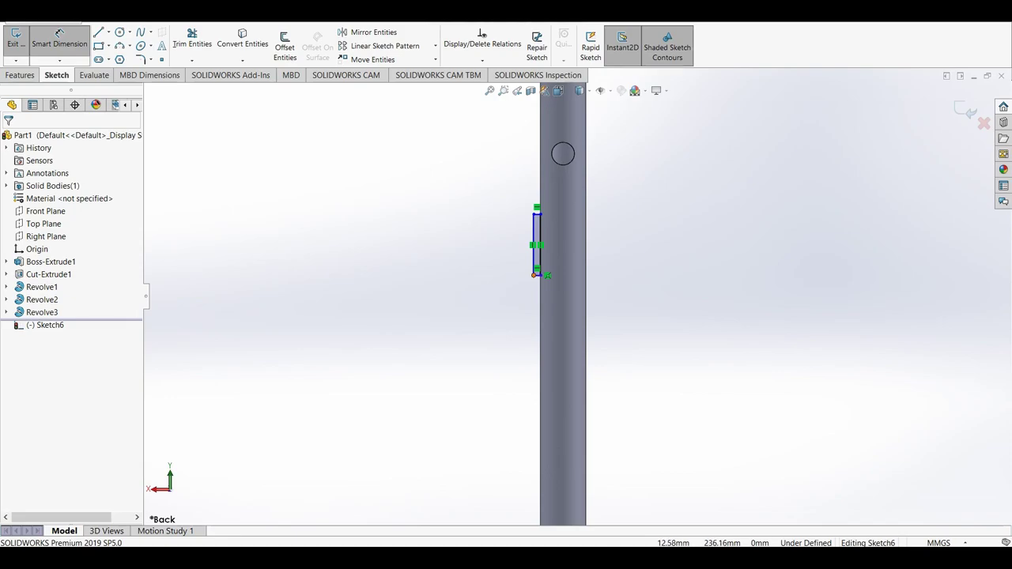
pyautogui.scroll(-4, 523, 269)
pyautogui.click(557, 285)
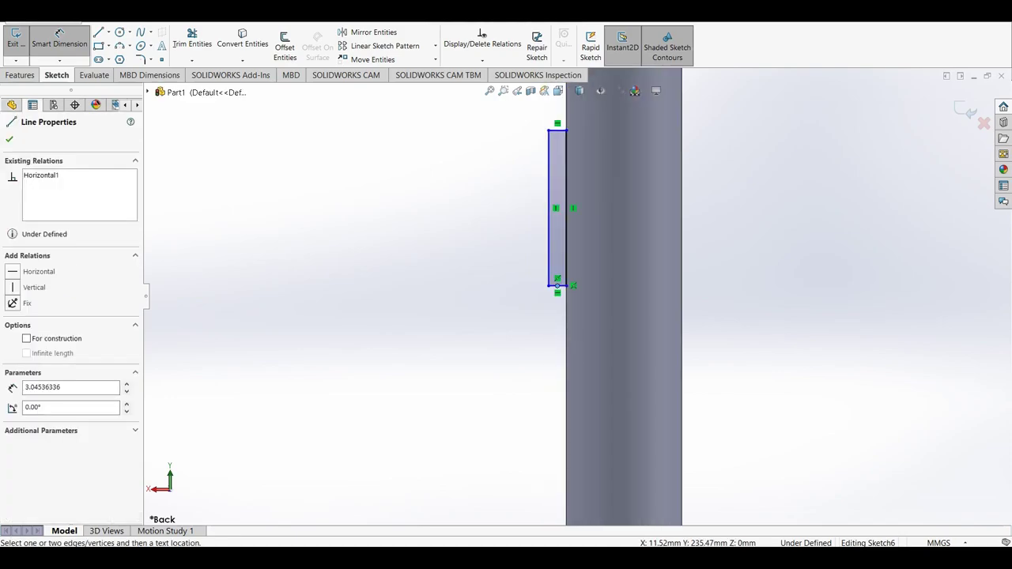
pyautogui.click(557, 286)
pyautogui.click(514, 326)
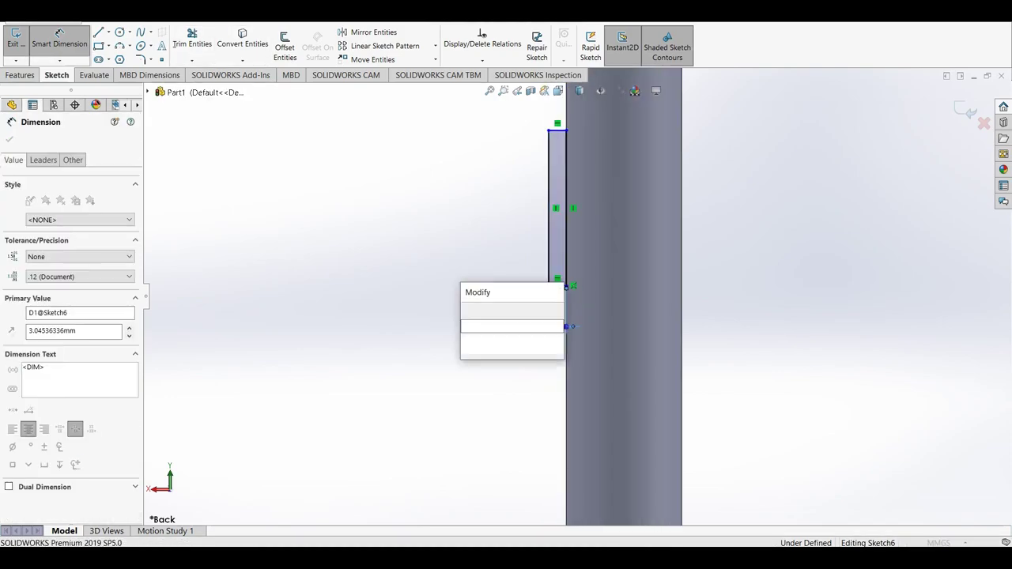
pyautogui.write('1')
pyautogui.press('Return')
pyautogui.click(563, 205)
pyautogui.click(487, 248)
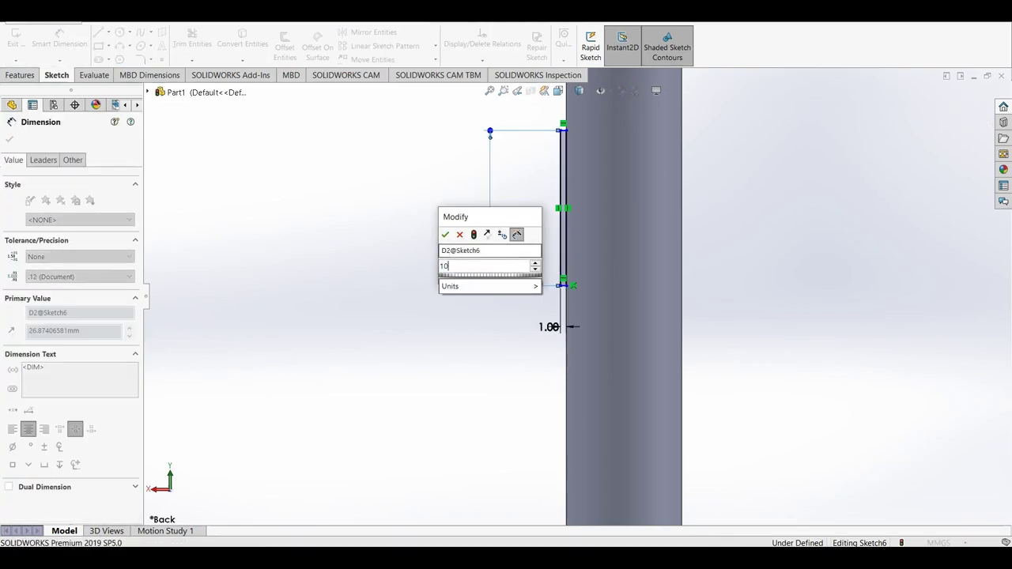
pyautogui.write('10')
pyautogui.press('Return')
# Draw a vertical centerline from the origin up the tube's axis
pyautogui.scroll(-5, 563, 285)
pyautogui.scroll(2, 553, 483)
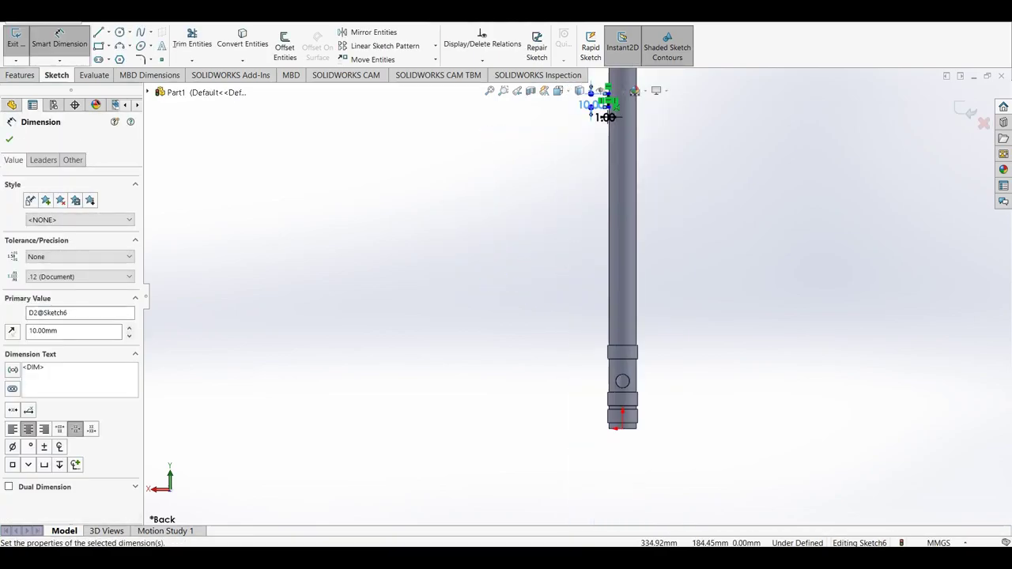
pyautogui.click(108, 33)
pyautogui.click(129, 58)
pyautogui.click(623, 427)
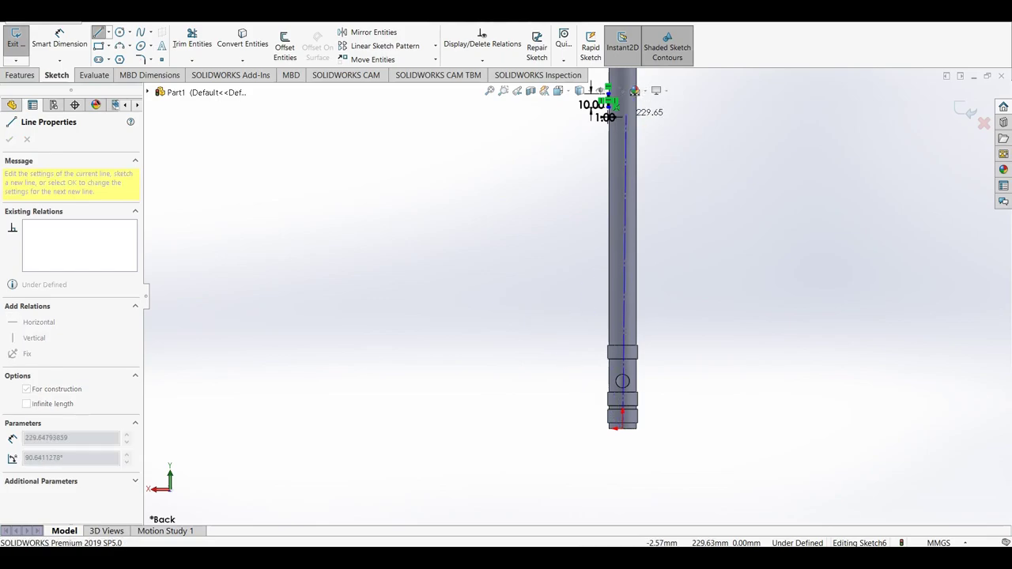
pyautogui.click(622, 117)
pyautogui.press('Escape')
# Exit the sketch and revolve the profile around the centerline to create Revolve4
pyautogui.click(966, 111)
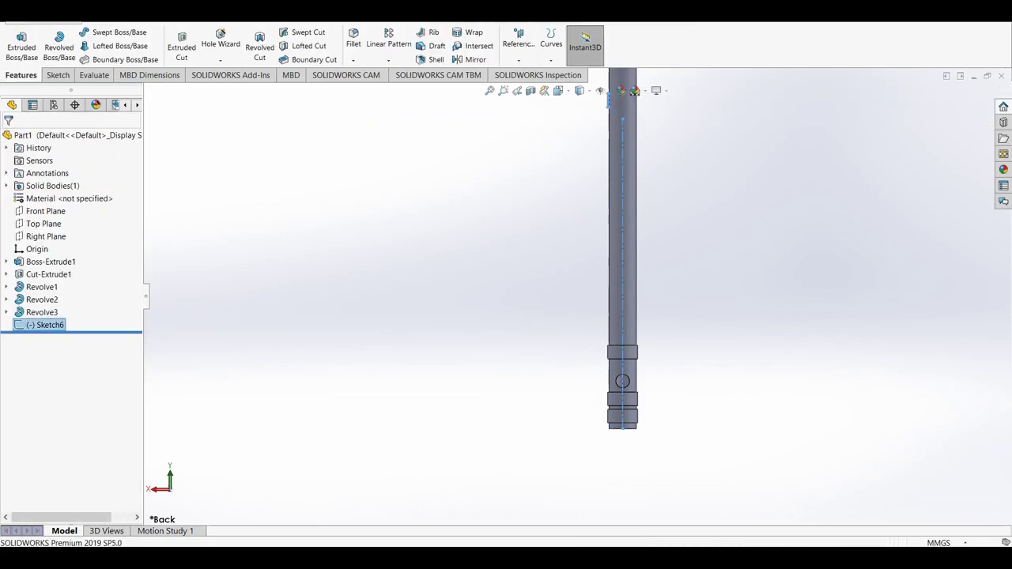
pyautogui.click(59, 44)
pyautogui.press('Return')
pyautogui.scroll(3, 590, 317)
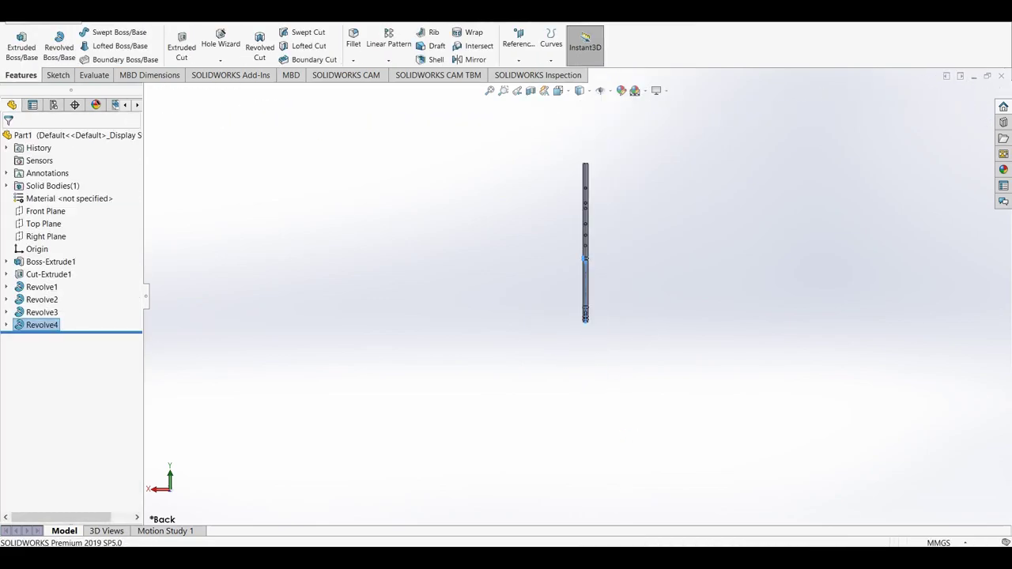
pyautogui.scroll(-5, 590, 317)
# Start a sketch on Front Plane and draw a thin rectangle on the tube's left edge
pyautogui.click(57, 75)
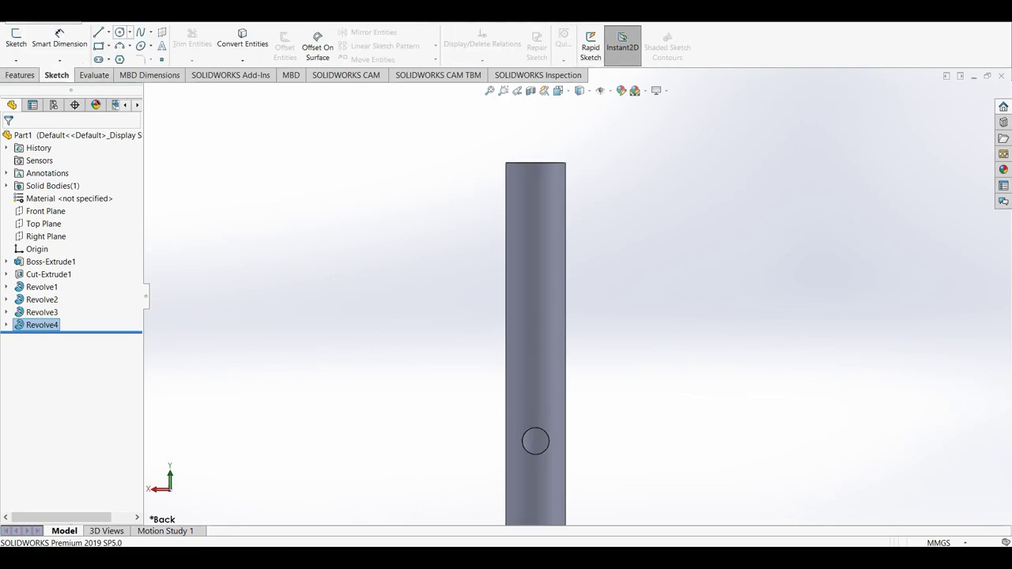
pyautogui.click(99, 33)
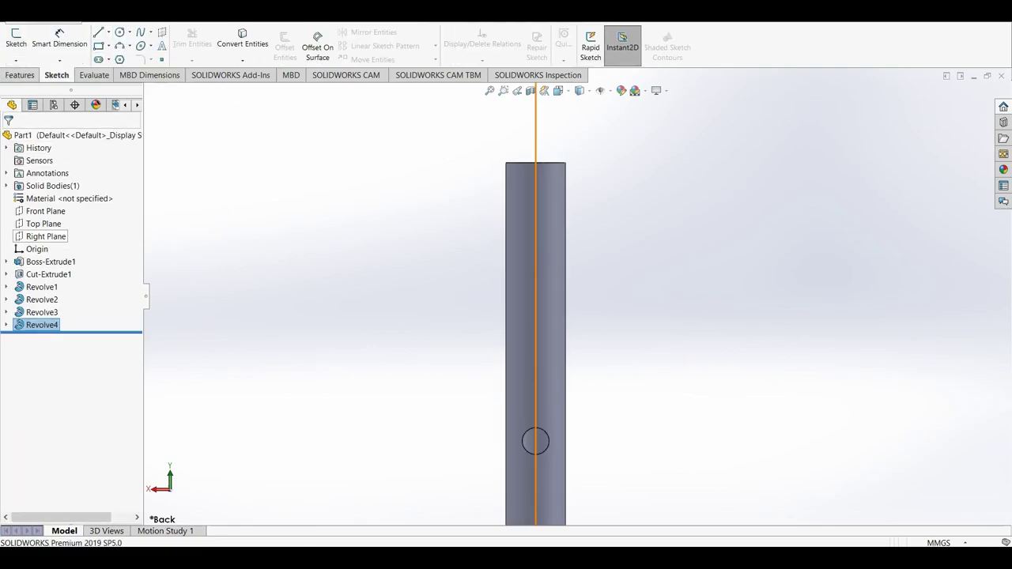
pyautogui.click(45, 211)
pyautogui.click(98, 45)
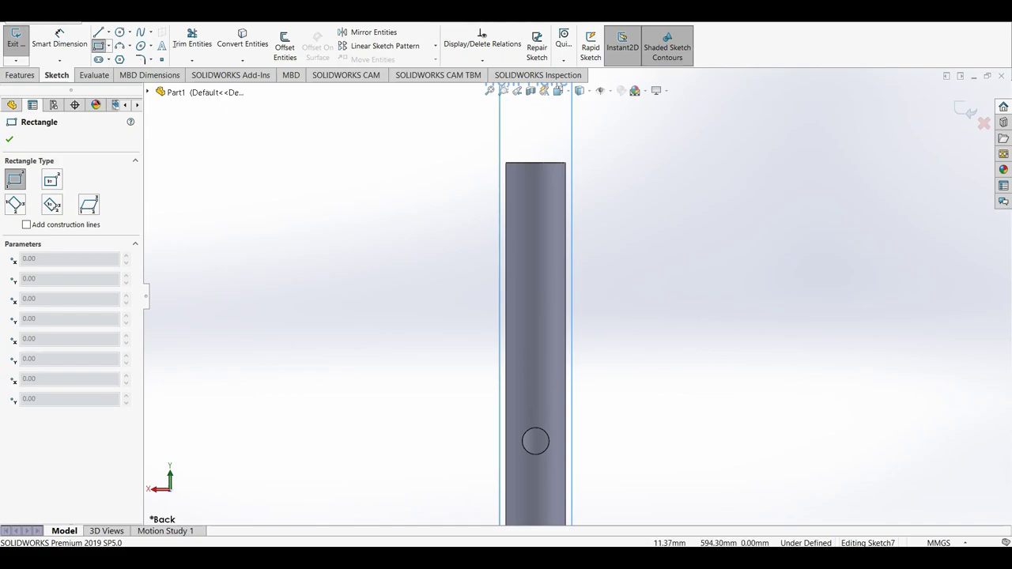
pyautogui.moveTo(506, 176); pyautogui.dragTo(497, 245)
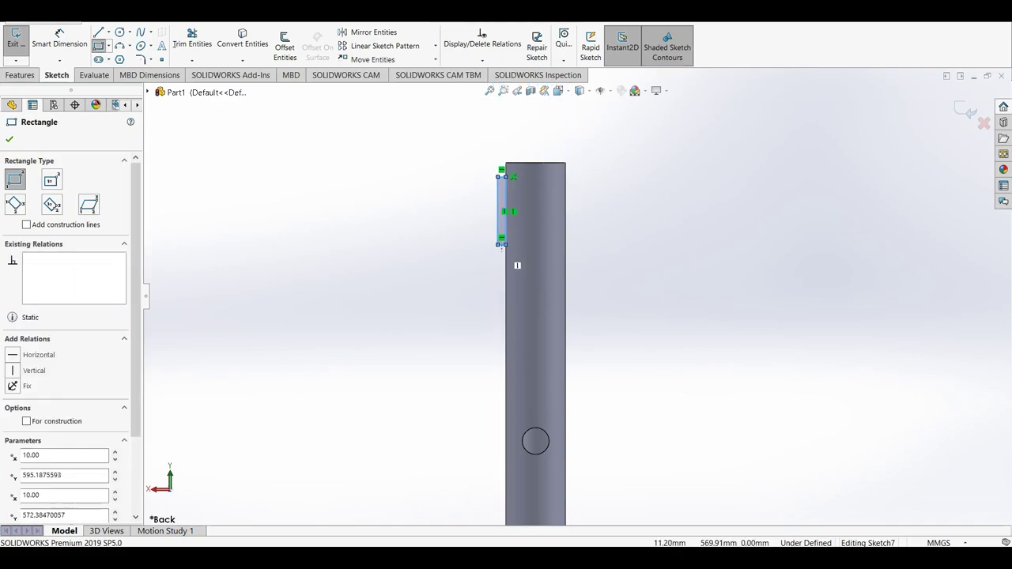
# Add a vertical centerline down the tube's middle and exit the sketch
pyautogui.click(109, 32)
pyautogui.click(128, 56)
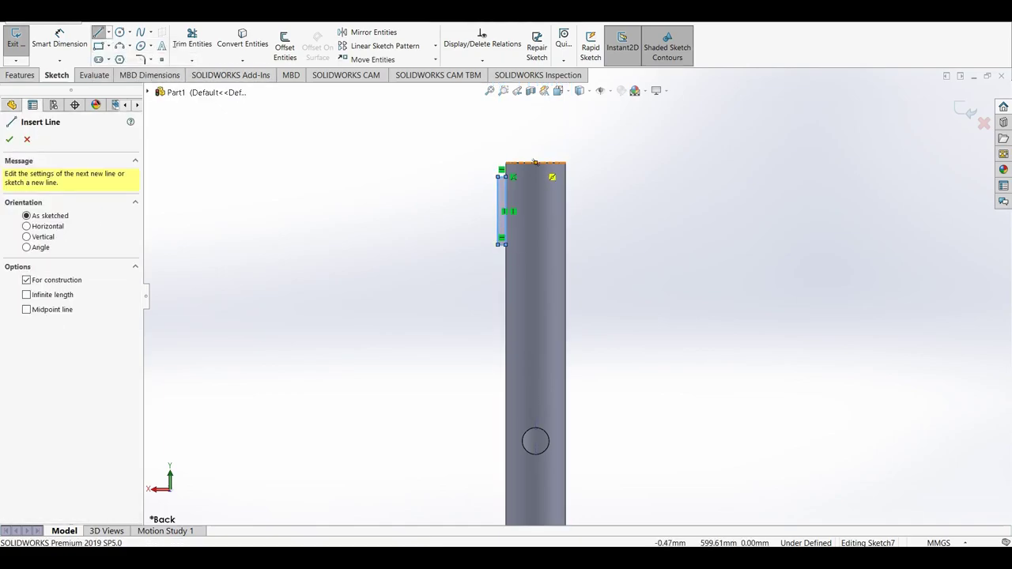
pyautogui.moveTo(535, 162); pyautogui.dragTo(535, 287)
pyautogui.click(966, 110)
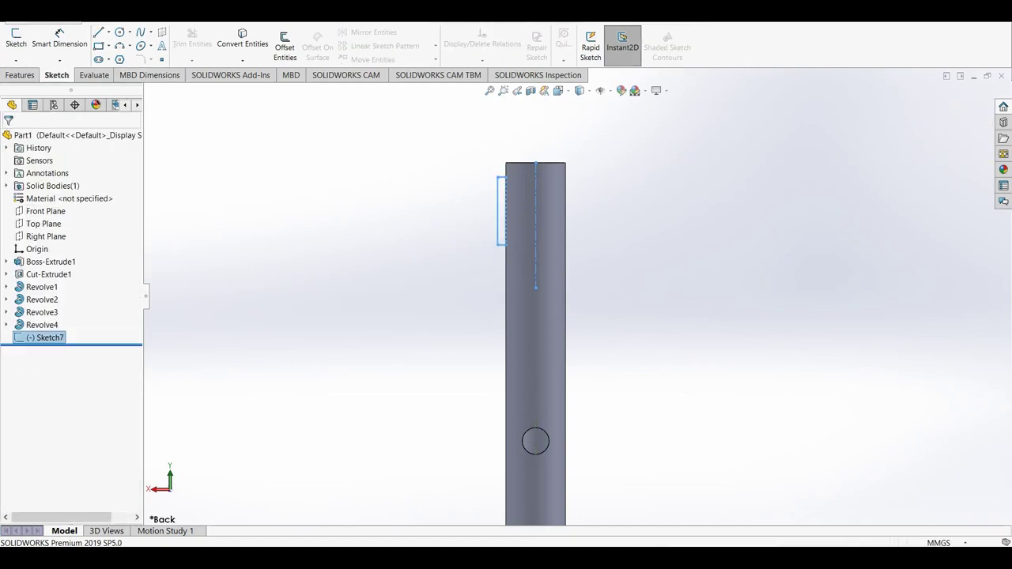
# Cancel a misplaced dimension attempt and reopen Sketch7 for editing
pyautogui.click(60, 38)
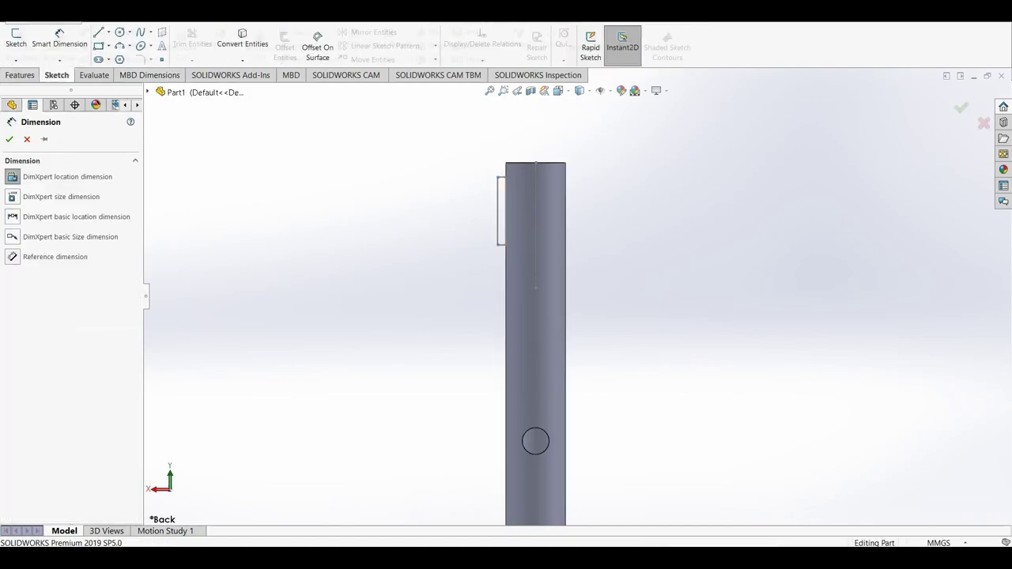
pyautogui.click(27, 140)
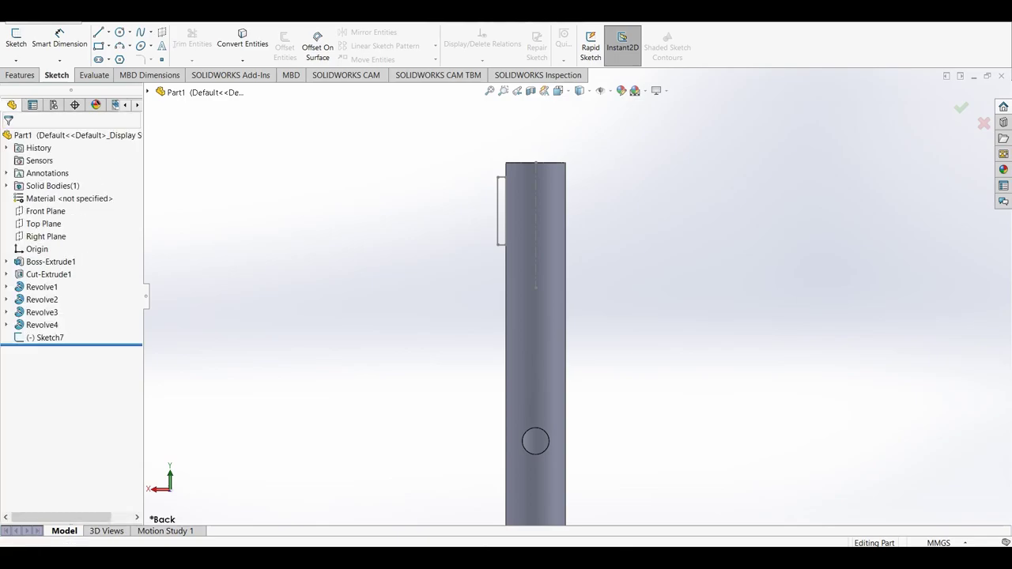
pyautogui.click(45, 211)
pyautogui.click(65, 189)
pyautogui.click(60, 36)
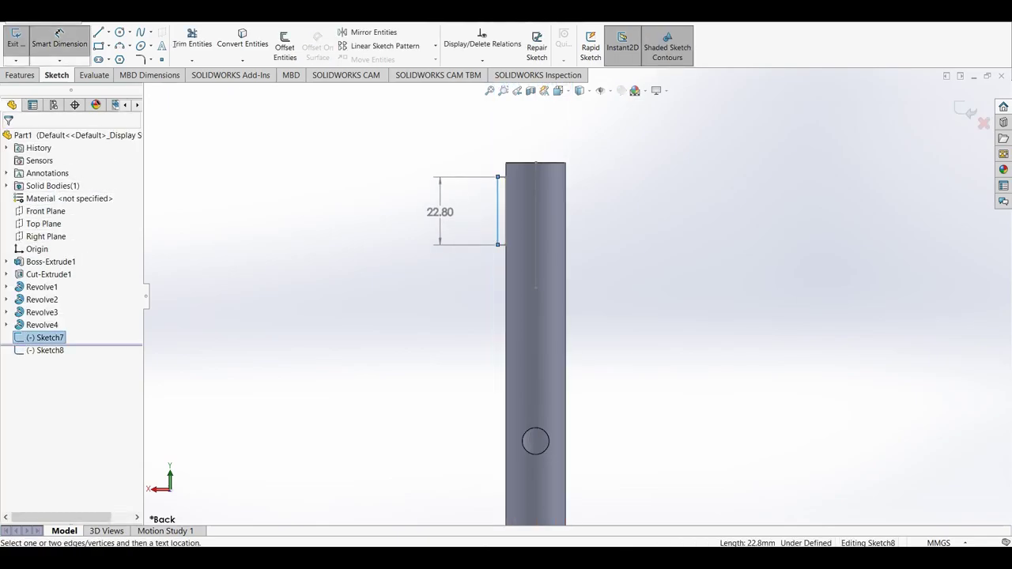
pyautogui.press('Escape')
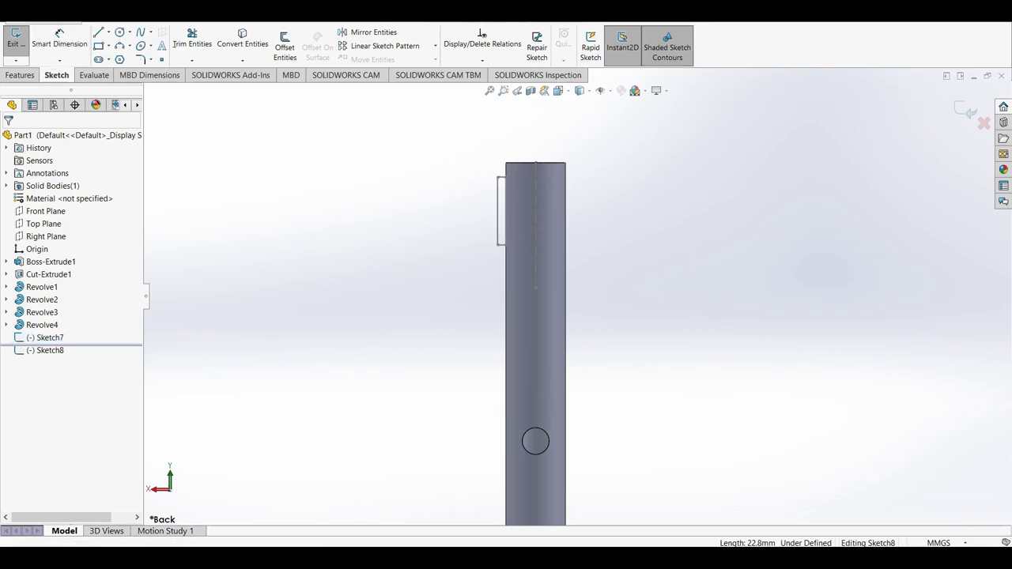
pyautogui.click(49, 337)
pyautogui.click(80, 324)
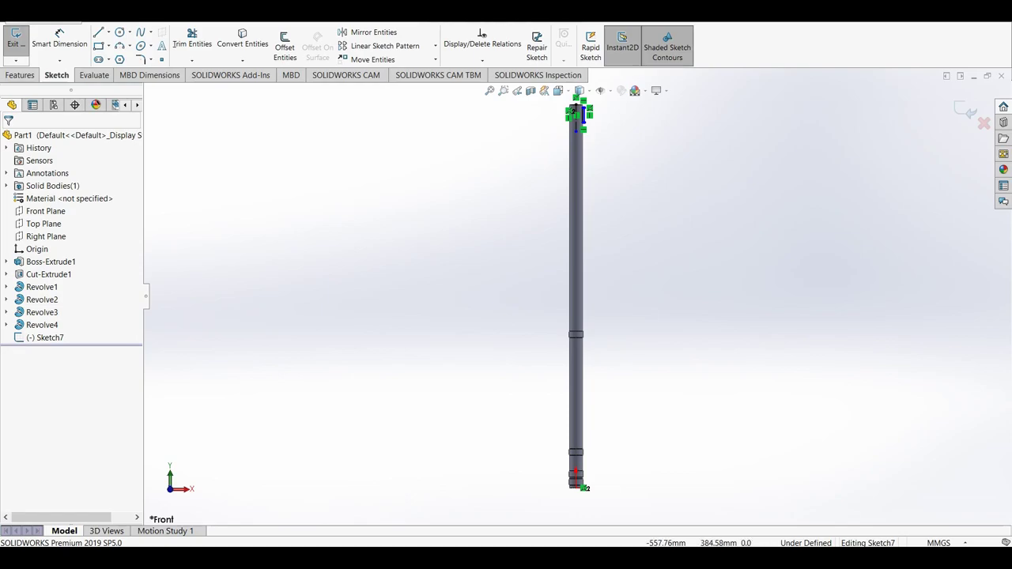
# View the Front Plane head-on and dimension the rectangle 10 mm tall by 1 mm wide
pyautogui.click(45, 212)
pyautogui.click(82, 198)
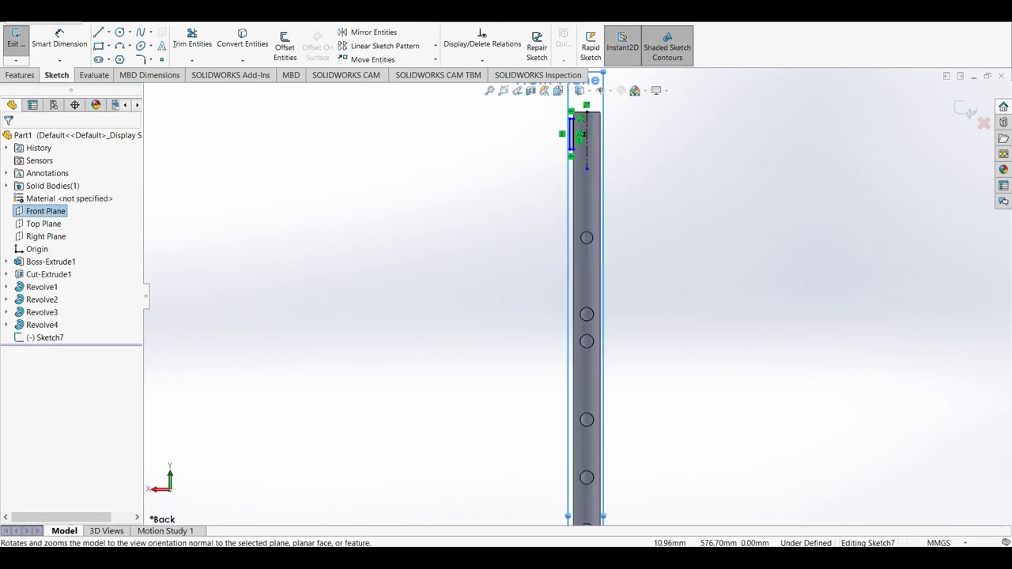
pyautogui.scroll(-5, 599, 101)
pyautogui.click(60, 43)
pyautogui.click(471, 267)
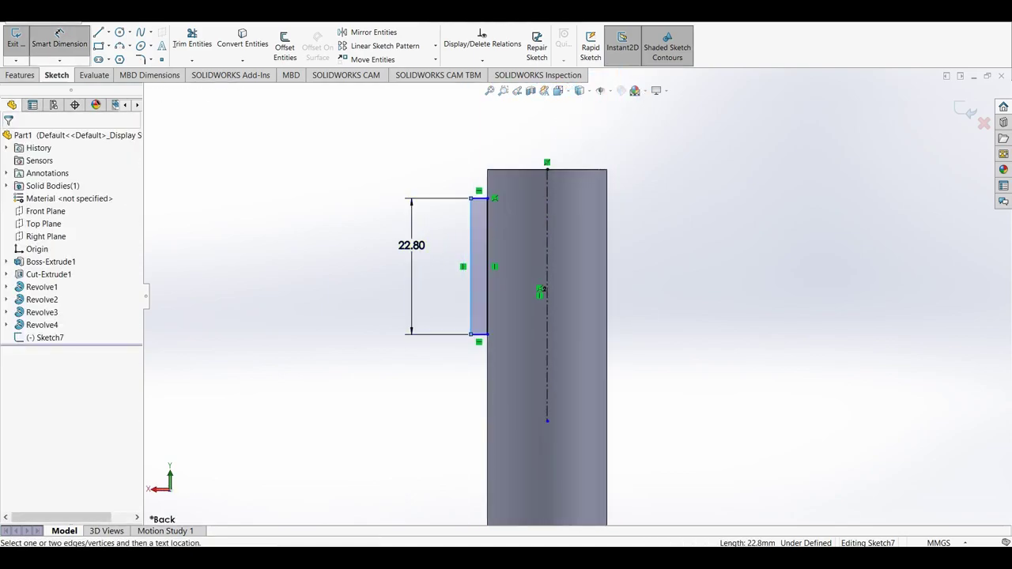
pyautogui.click(411, 245)
pyautogui.write('10')
pyautogui.press('Return')
pyautogui.click(478, 274)
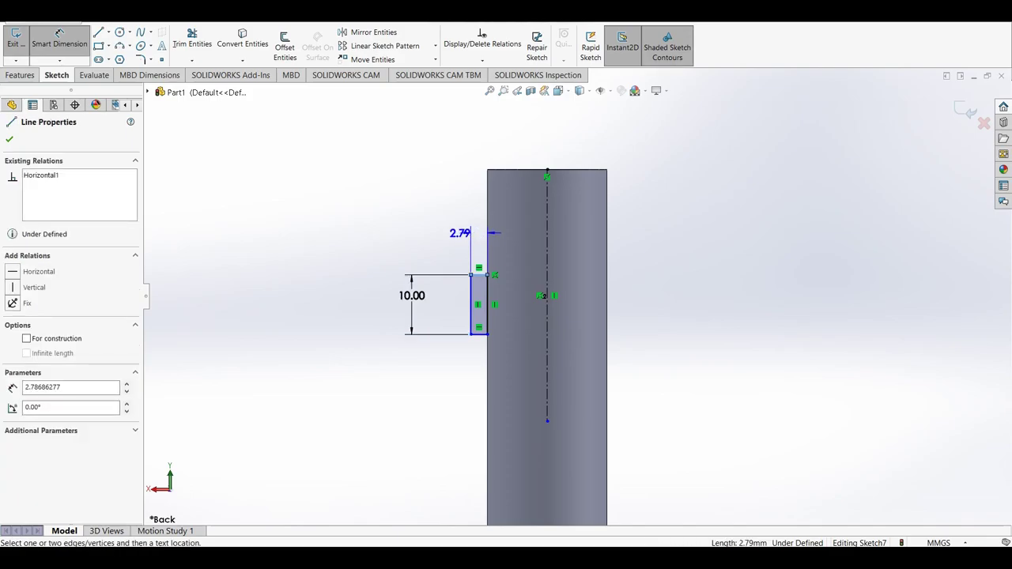
pyautogui.click(457, 232)
pyautogui.write('1')
pyautogui.press('Return')
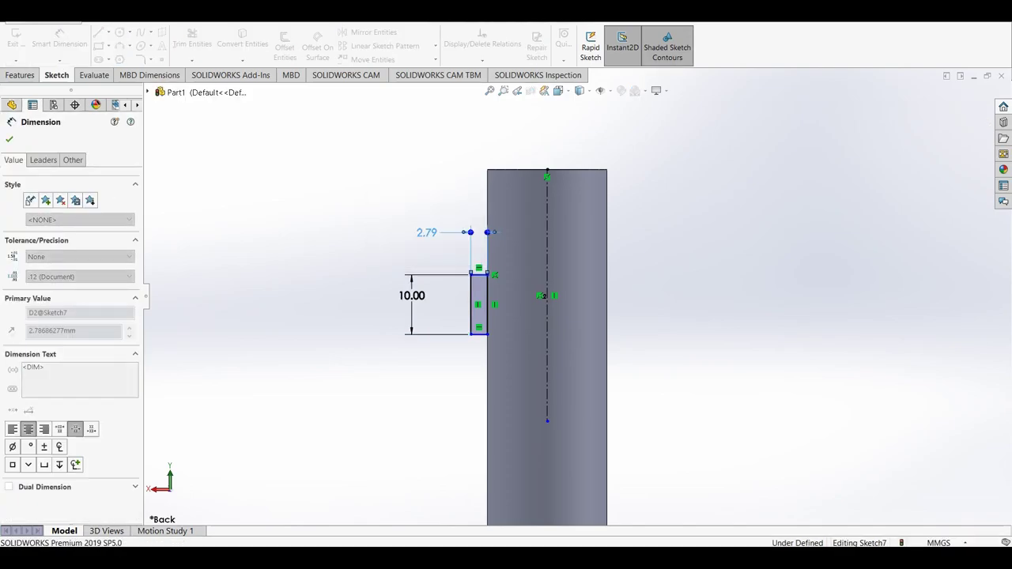
# Revolve the rectangle around the centerline to create the Revolve5 ring
pyautogui.click(20, 74)
pyautogui.click(59, 47)
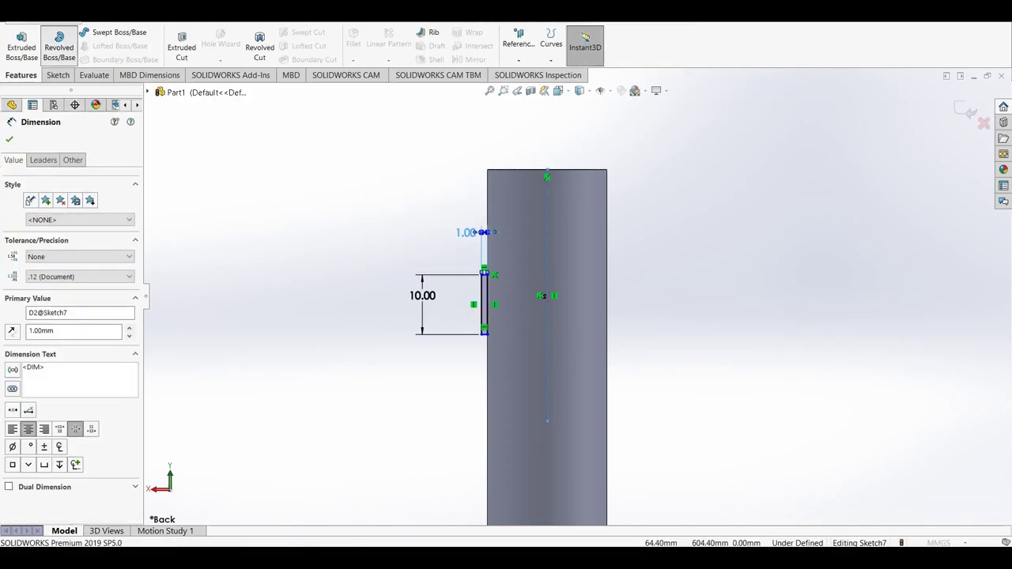
pyautogui.click(9, 139)
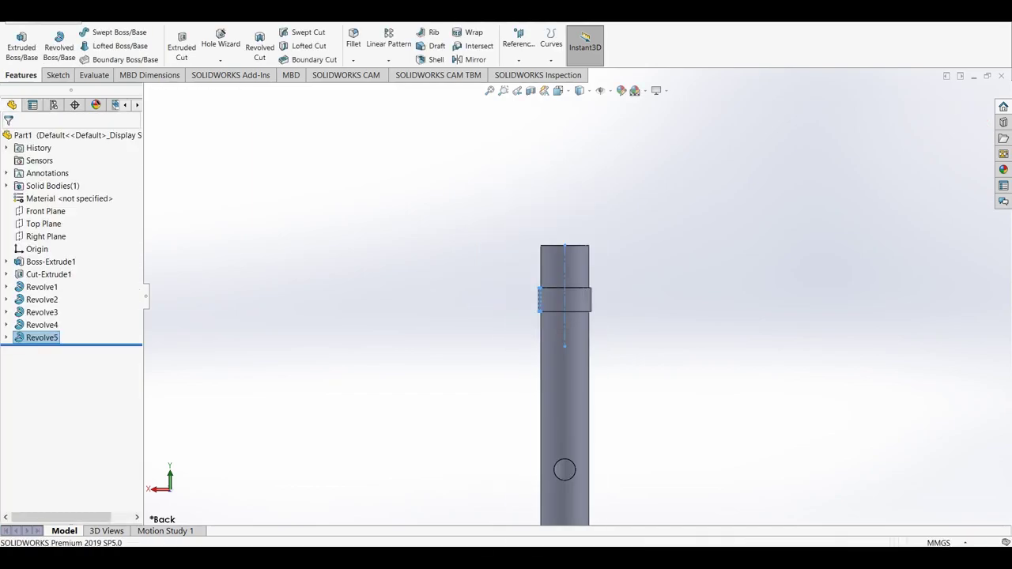
pyautogui.scroll(3, 643, 301)
# Start a Front Plane sketch and draw a small rectangle at the tube's edge
pyautogui.scroll(-2, 640, 247)
pyautogui.click(57, 74)
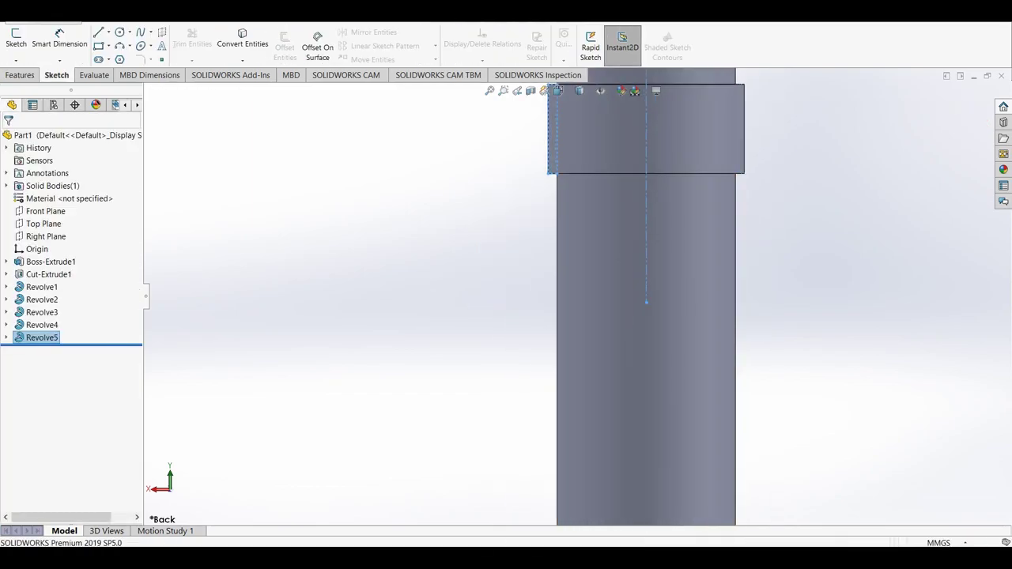
pyautogui.click(46, 211)
pyautogui.click(68, 192)
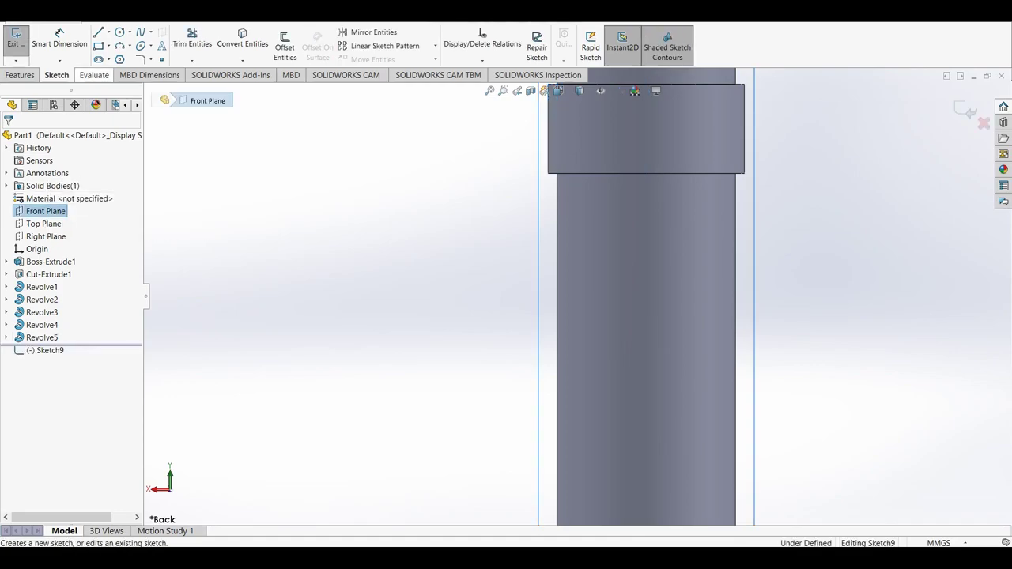
pyautogui.click(99, 46)
pyautogui.click(568, 255)
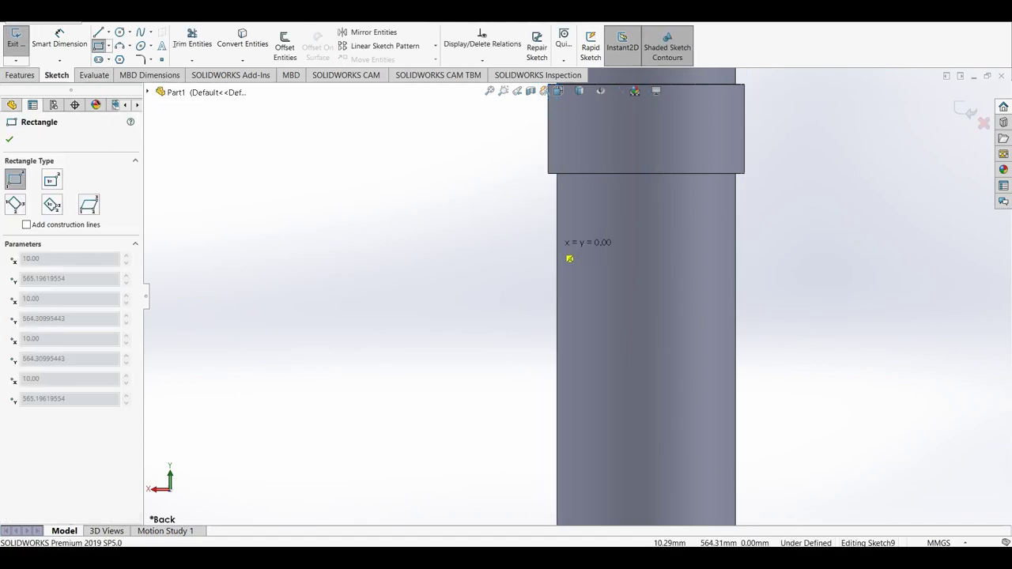
pyautogui.click(556, 310)
# Draw a construction centerline from the tube's top down its axis
pyautogui.click(108, 33)
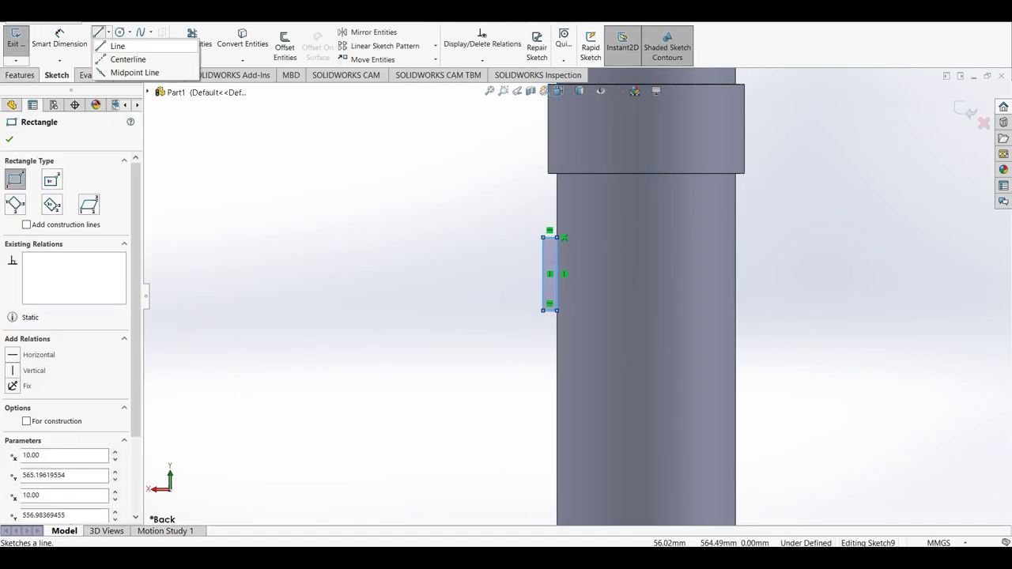
pyautogui.click(134, 56)
pyautogui.scroll(3, 577, 298)
pyautogui.click(610, 119)
pyautogui.click(610, 315)
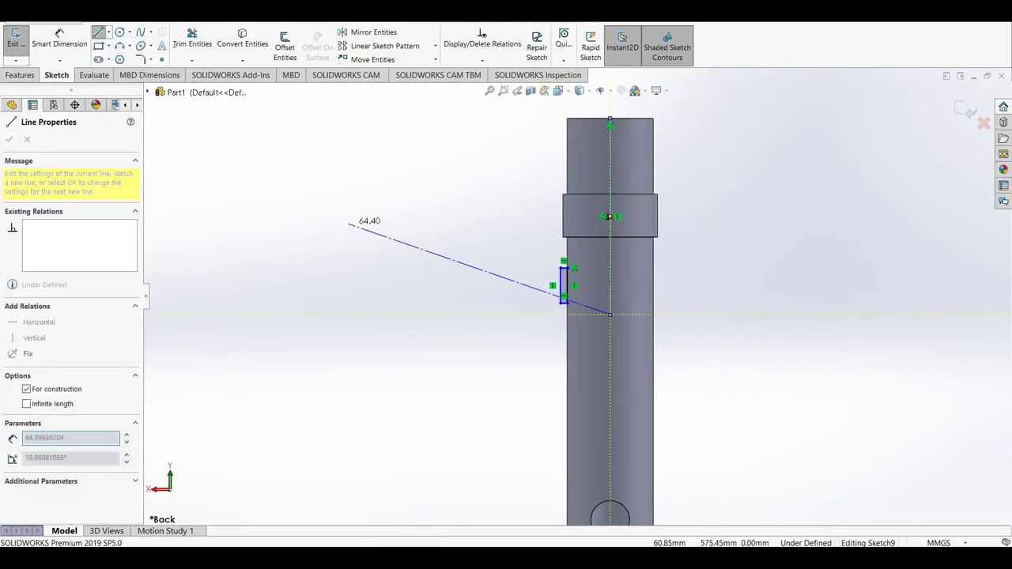
# Dimension the rectangle 10 mm tall and 1 mm wide
pyautogui.click(59, 40)
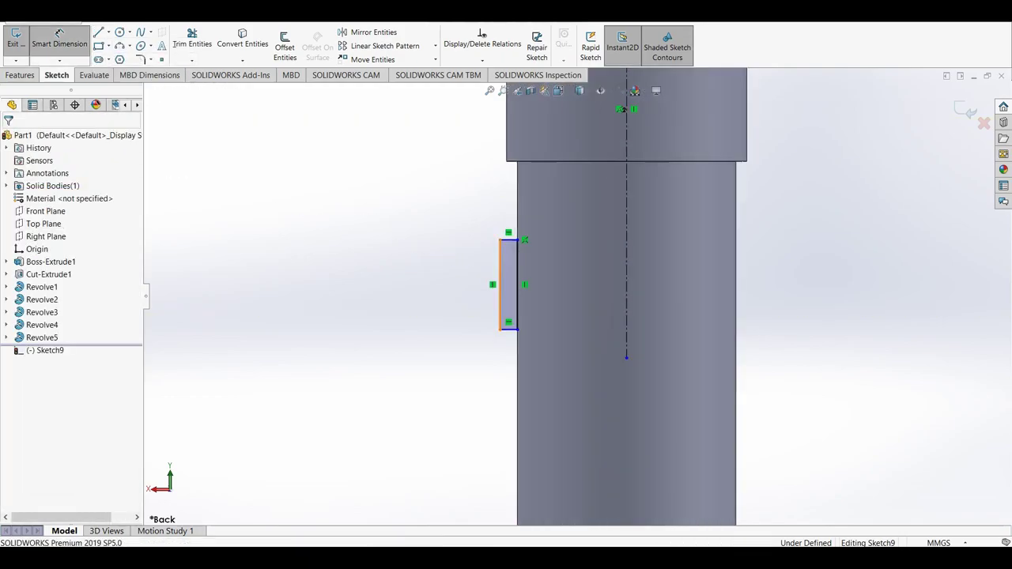
pyautogui.click(500, 284)
pyautogui.click(440, 273)
pyautogui.write('10')
pyautogui.press('Return')
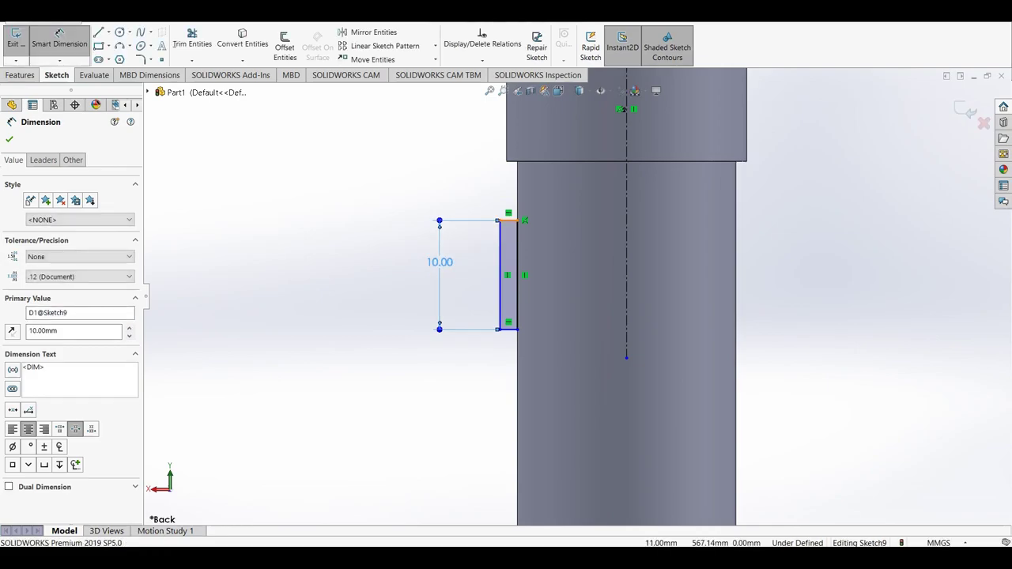
pyautogui.click(508, 220)
pyautogui.click(431, 208)
pyautogui.write('1')
pyautogui.press('Return')
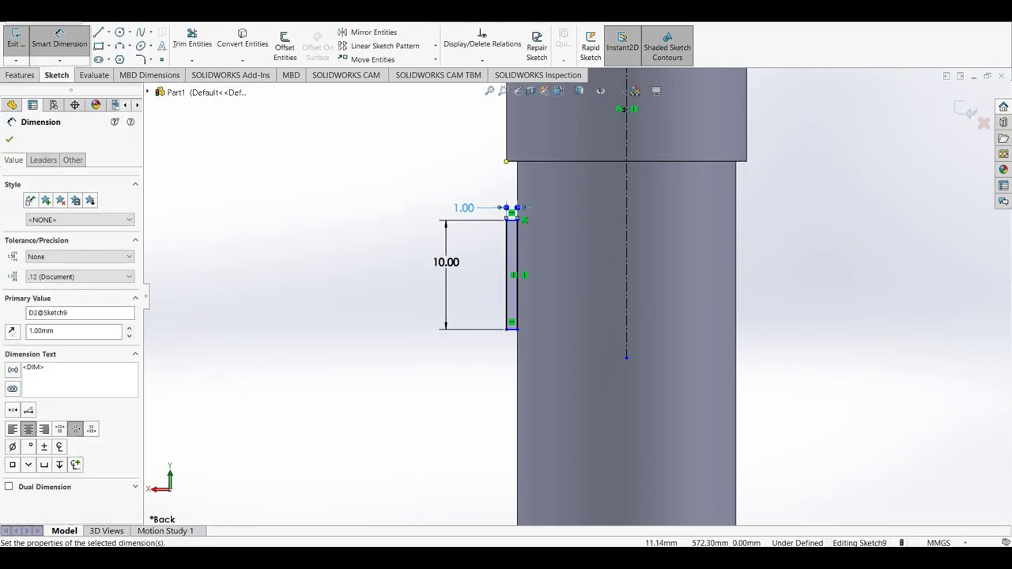
# Space the rectangle 5 mm below the upper ring with a dimension
pyautogui.click(553, 161)
pyautogui.click(508, 220)
pyautogui.click(405, 185)
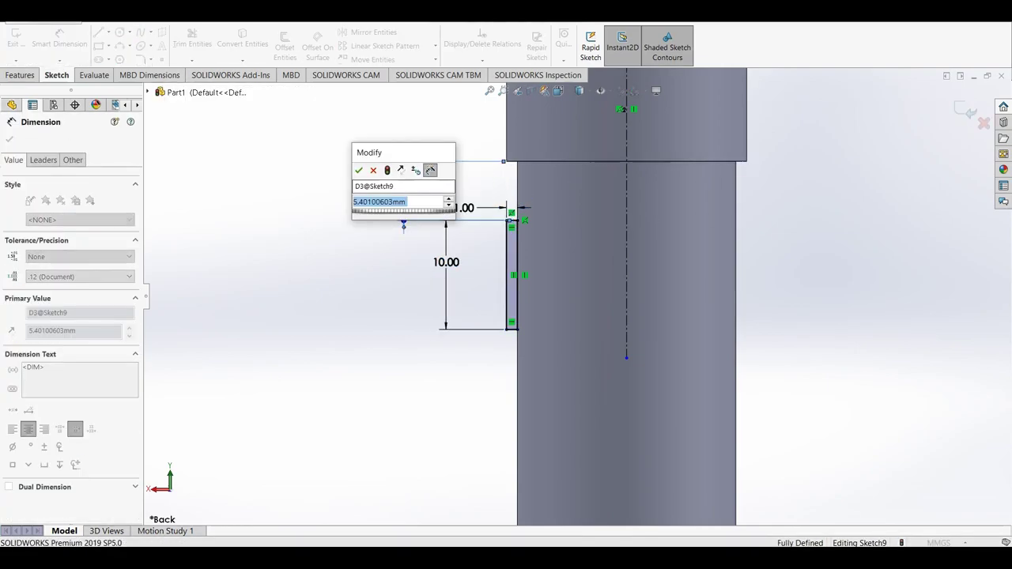
pyautogui.write('5')
pyautogui.press('Return')
# Revolve the profile 360° around the centerline to create Revolve6
pyautogui.click(10, 139)
pyautogui.click(20, 75)
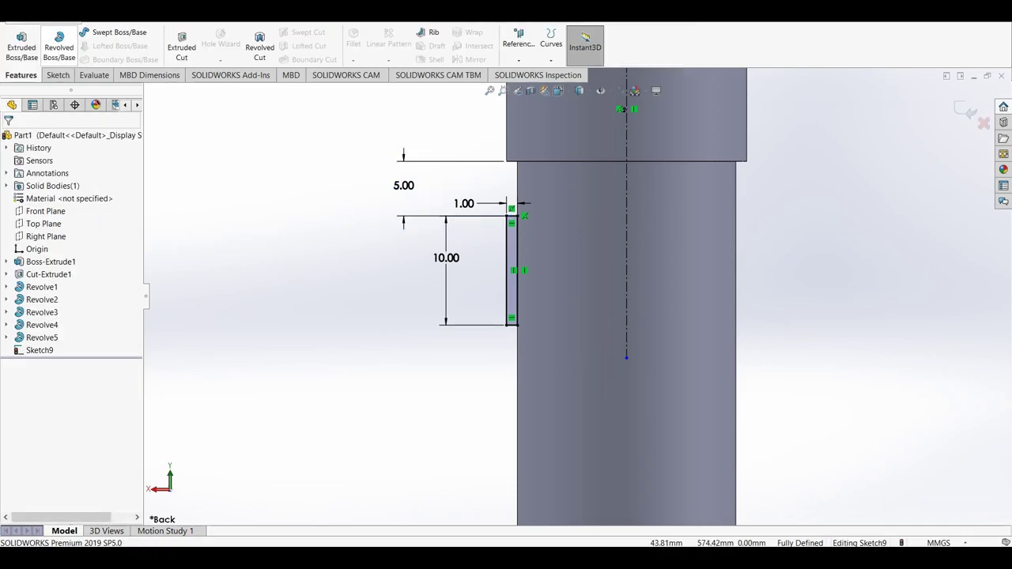
pyautogui.click(60, 44)
pyautogui.click(9, 139)
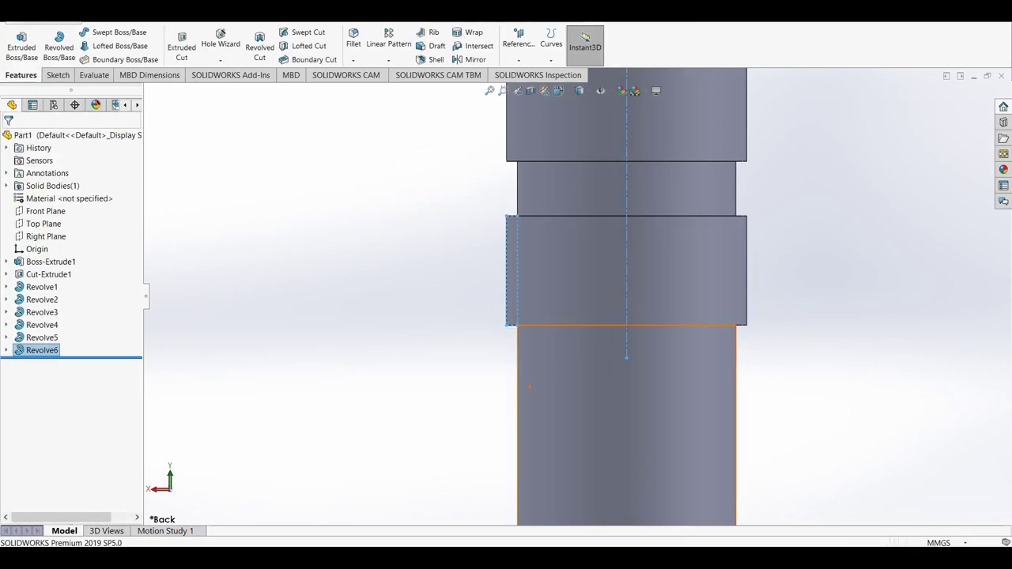
pyautogui.scroll(5, 625, 372)
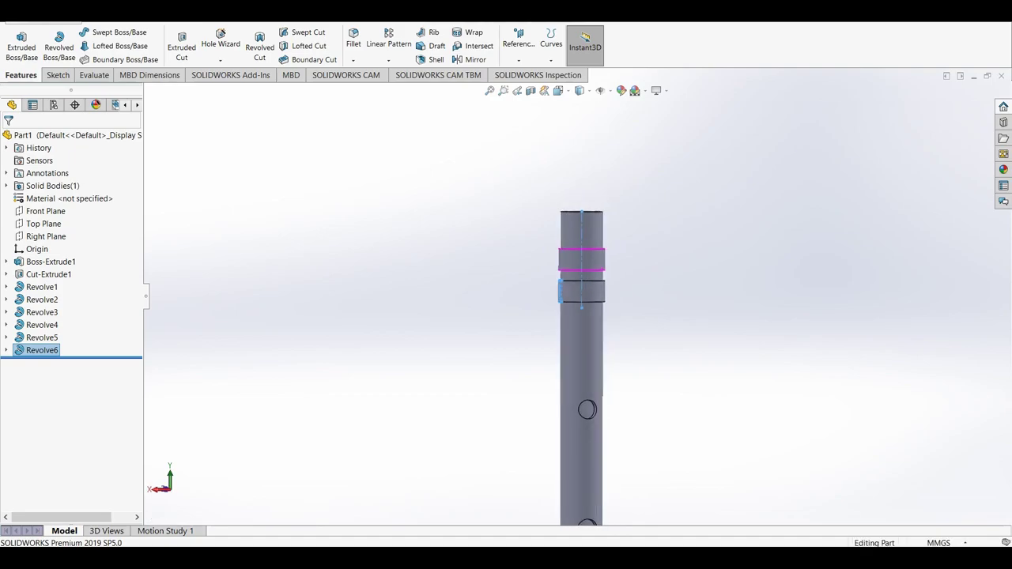
# Tilt the view and apply yellow high gloss plastic to the Revolve5 ring
pyautogui.moveTo(588, 261); pyautogui.dragTo(680, 297, button='middle')
pyautogui.scroll(2, 530, 253)
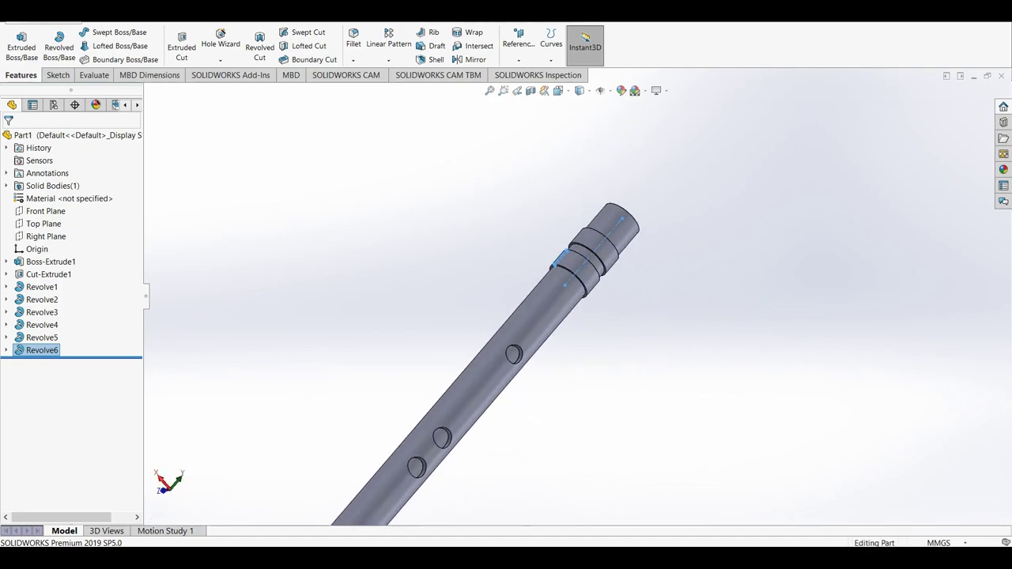
pyautogui.scroll(1, 530, 253)
pyautogui.scroll(1, 529, 253)
pyautogui.moveTo(581, 407); pyautogui.dragTo(625, 415, button='middle')
pyautogui.scroll(-3, 649, 332)
pyautogui.scroll(3, 506, 237)
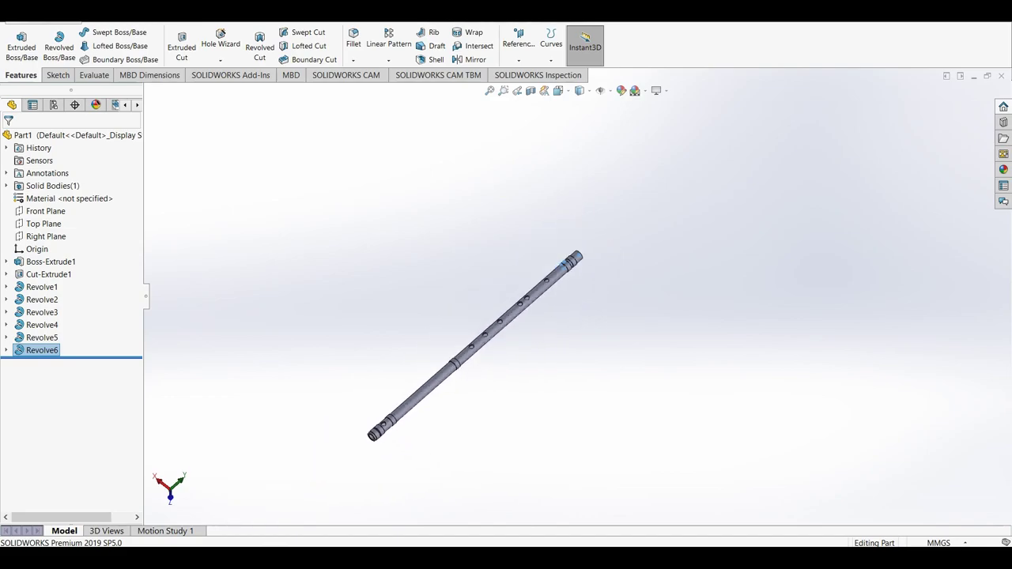
pyautogui.scroll(-2, 506, 237)
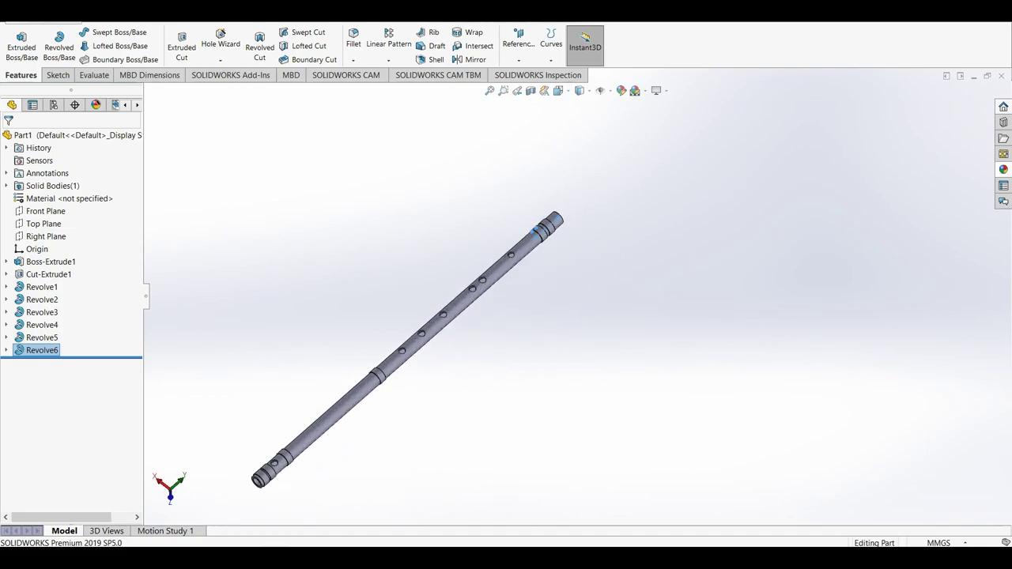
pyautogui.click(1003, 169)
pyautogui.moveTo(902, 314); pyautogui.dragTo(534, 234)
pyautogui.click(555, 229)
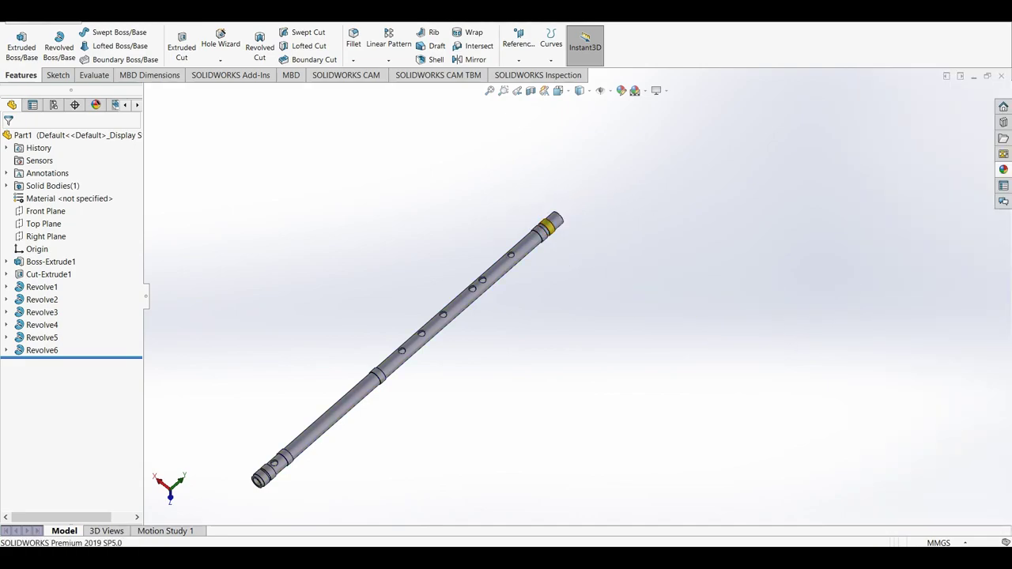
# Apply yellow plastic to the Revolve6 ring and the middle ring
pyautogui.click(1003, 169)
pyautogui.moveTo(903, 314); pyautogui.dragTo(545, 231)
pyautogui.click(544, 229)
pyautogui.click(1003, 169)
pyautogui.moveTo(903, 314); pyautogui.dragTo(370, 376)
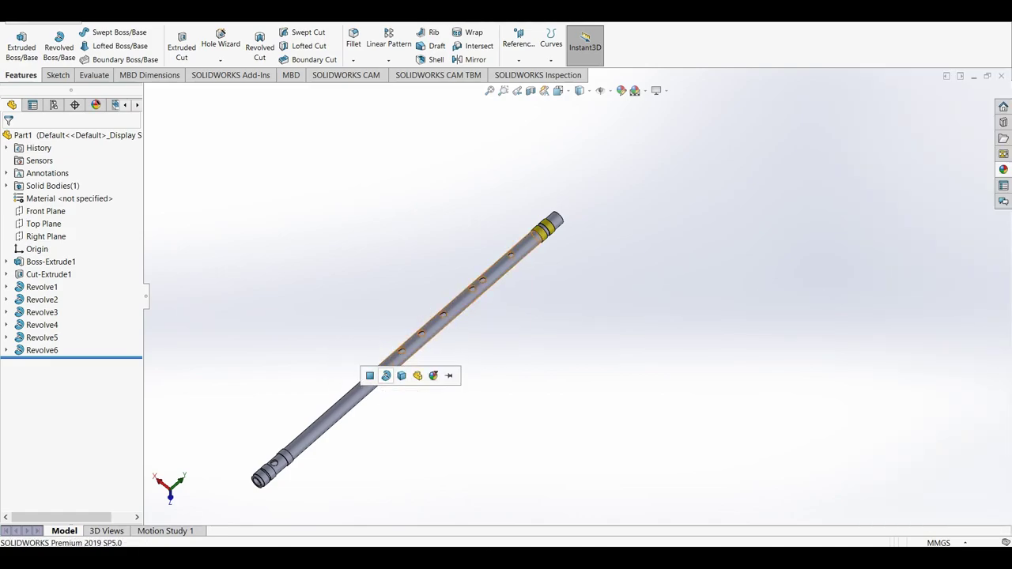
# Colour the three lower-end rings yellow, ending with Revolve1
pyautogui.click(1003, 169)
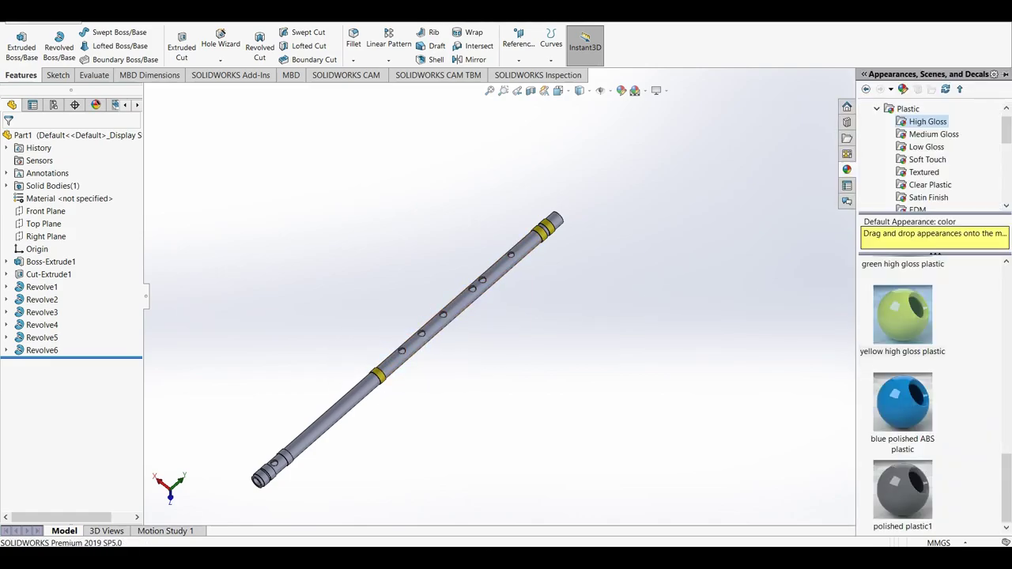
pyautogui.moveTo(903, 316); pyautogui.dragTo(277, 468)
pyautogui.click(294, 453)
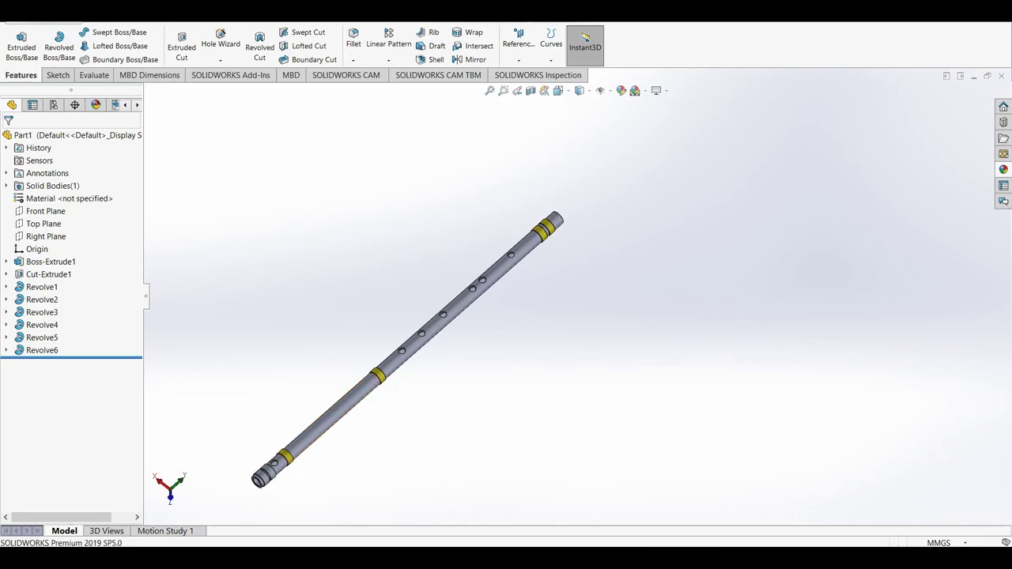
pyautogui.click(1003, 170)
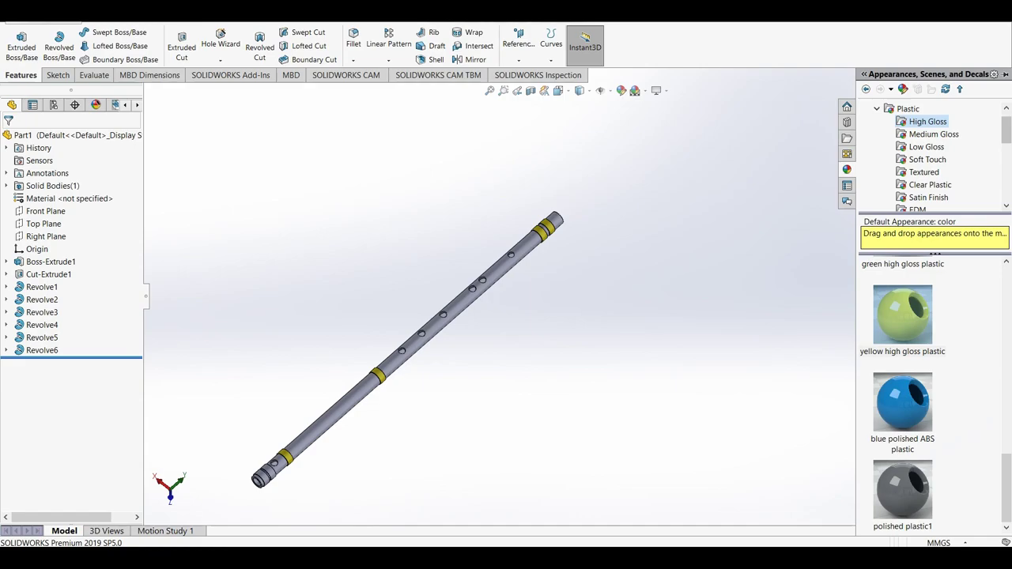
pyautogui.moveTo(904, 340)
pyautogui.mouseDown()
pyautogui.moveTo(269, 459)
pyautogui.moveTo(273, 466)
pyautogui.mouseUp()
pyautogui.click(290, 467)
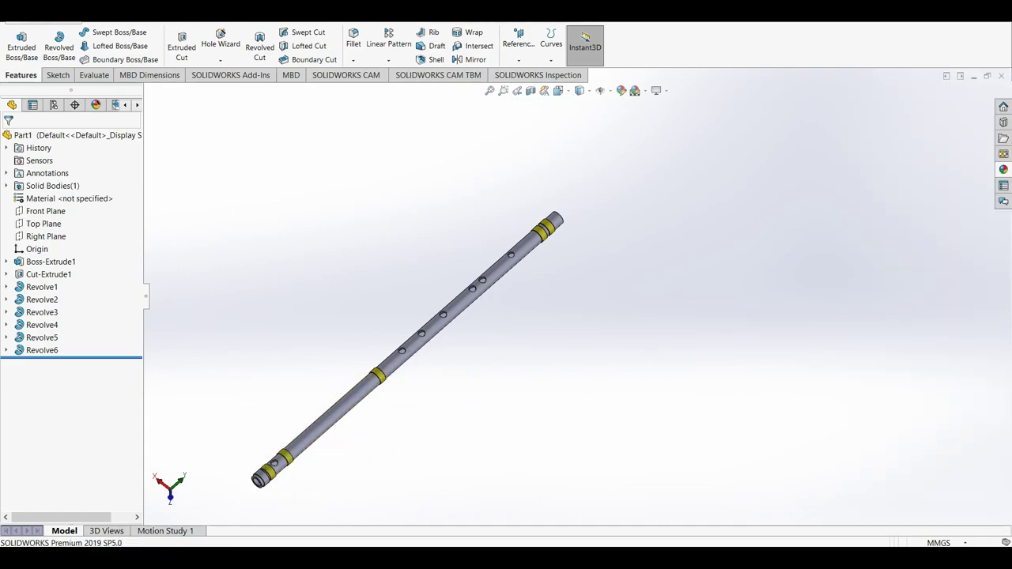
pyautogui.click(1004, 169)
pyautogui.moveTo(910, 316); pyautogui.dragTo(270, 478)
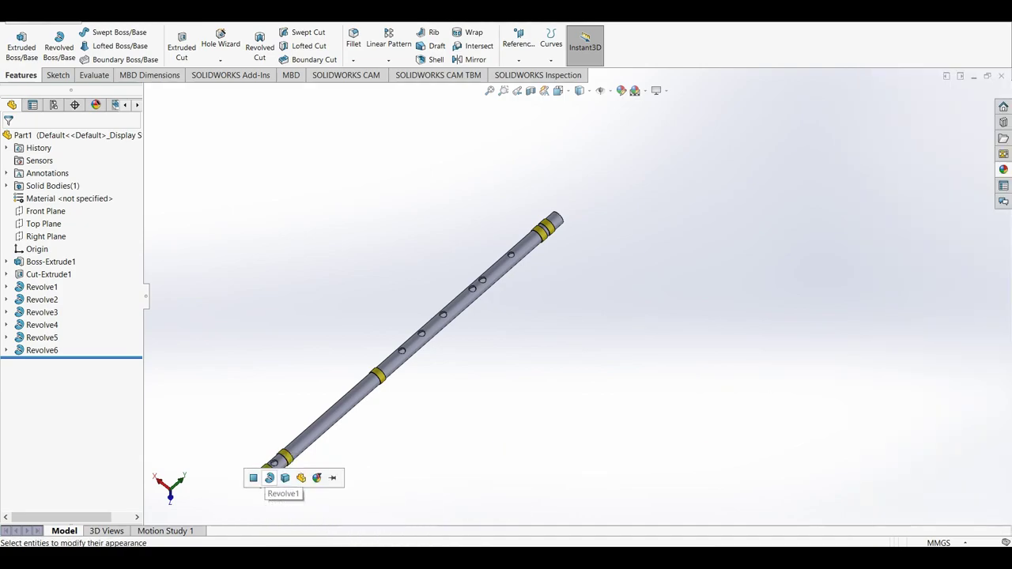
pyautogui.click(270, 478)
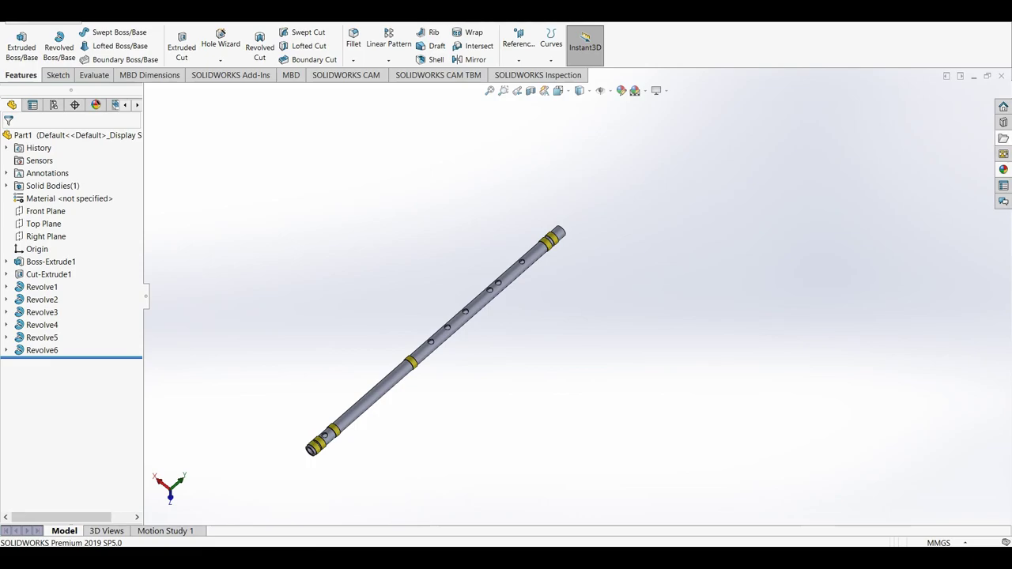
pyautogui.click(1003, 170)
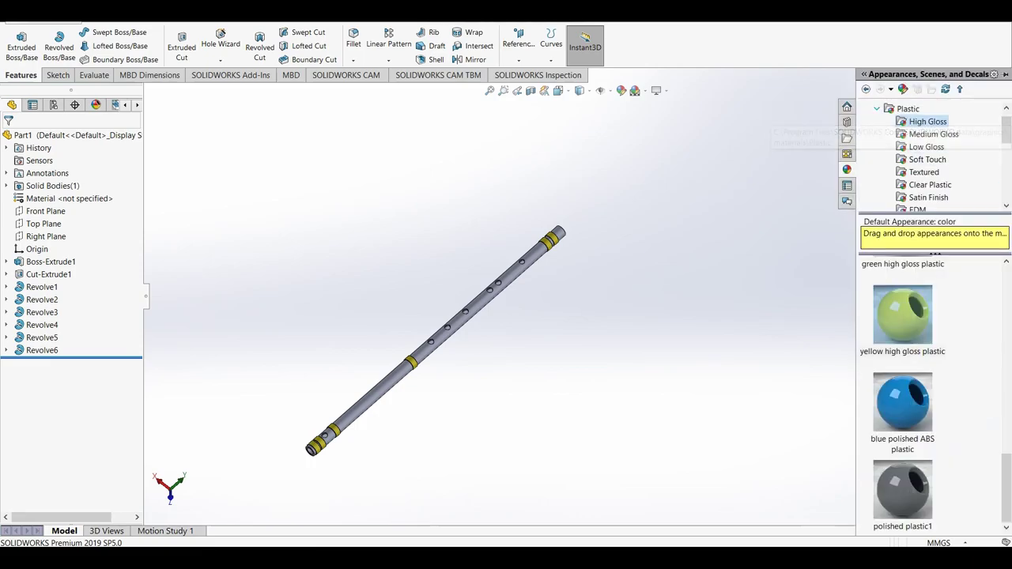
# Browse the Miscellaneous appearance categories and settle on Studio Materials
pyautogui.click(908, 108)
pyautogui.scroll(-2, 918, 158)
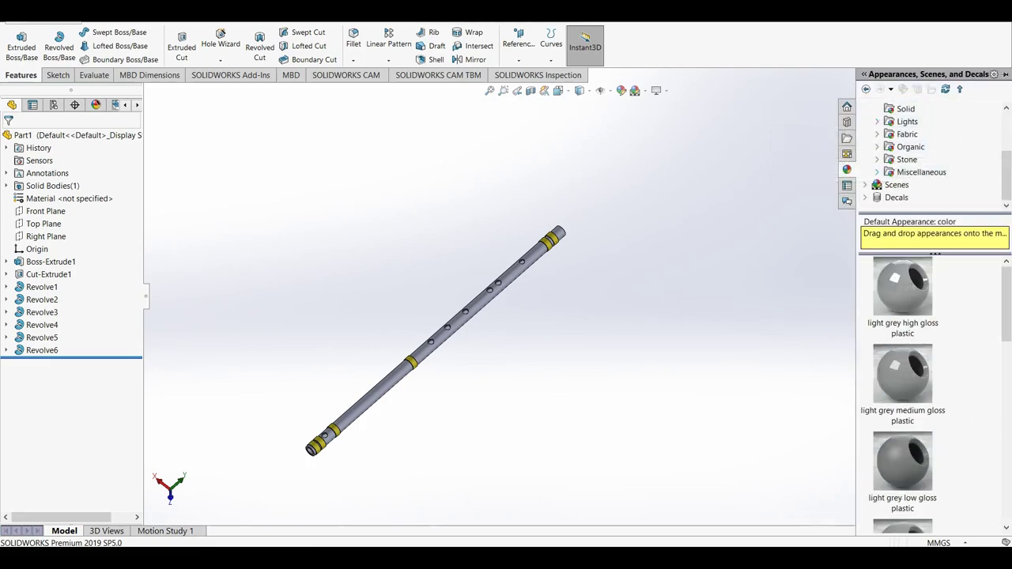
pyautogui.click(877, 171)
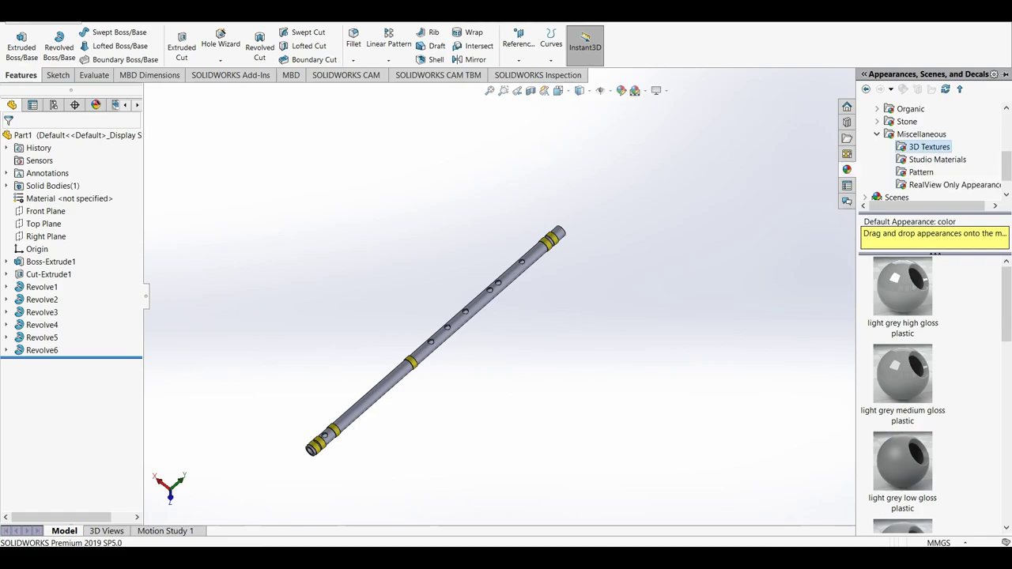
pyautogui.scroll(-3, 902, 396)
pyautogui.scroll(-3, 903, 395)
pyautogui.scroll(-5, 902, 395)
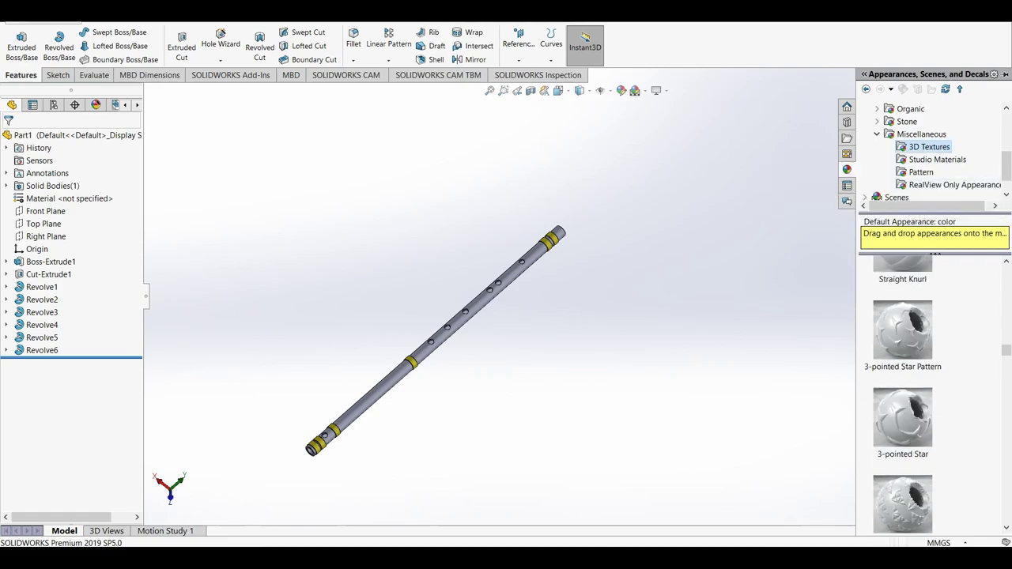
pyautogui.scroll(-3, 903, 395)
pyautogui.scroll(-3, 902, 396)
pyautogui.scroll(-3, 902, 396)
pyautogui.scroll(-3, 903, 395)
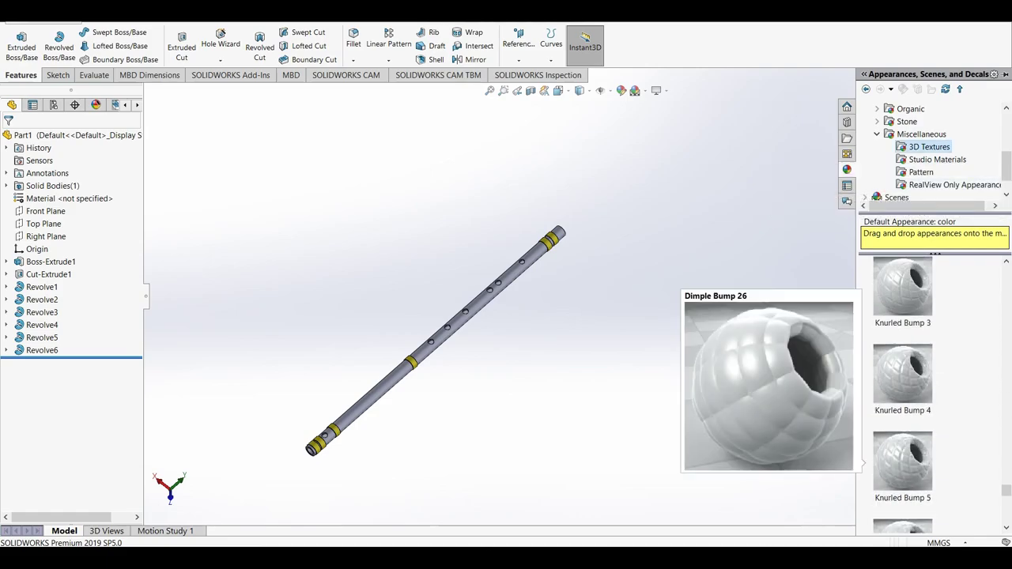
pyautogui.scroll(-3, 903, 396)
pyautogui.scroll(-3, 902, 396)
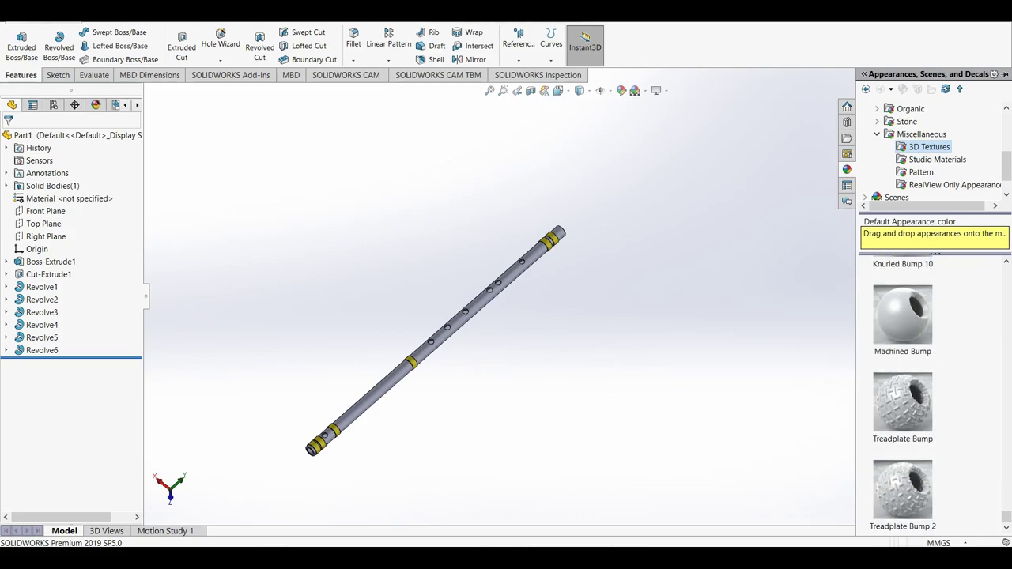
pyautogui.click(937, 159)
pyautogui.click(921, 172)
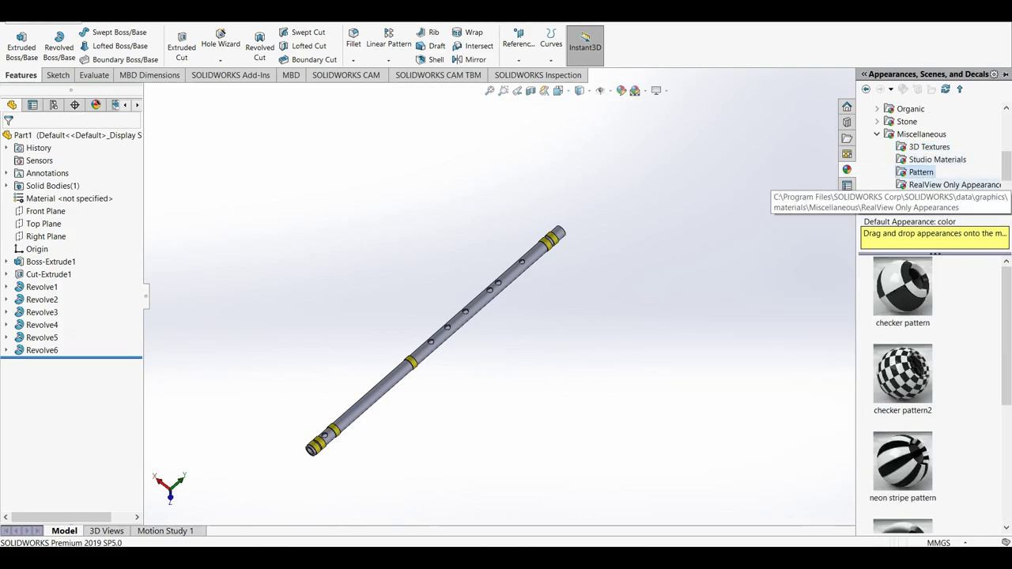
pyautogui.click(954, 184)
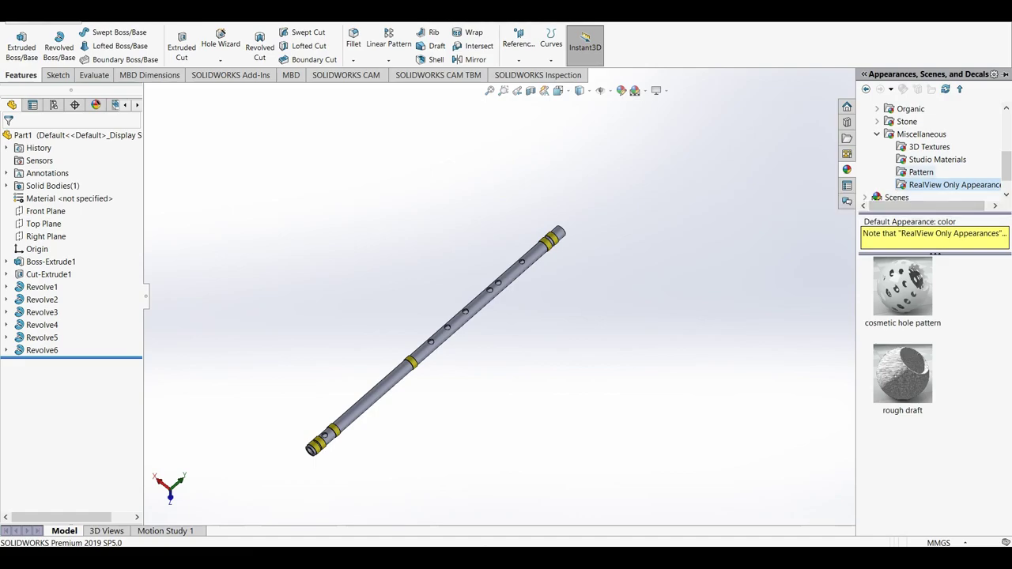
pyautogui.click(921, 172)
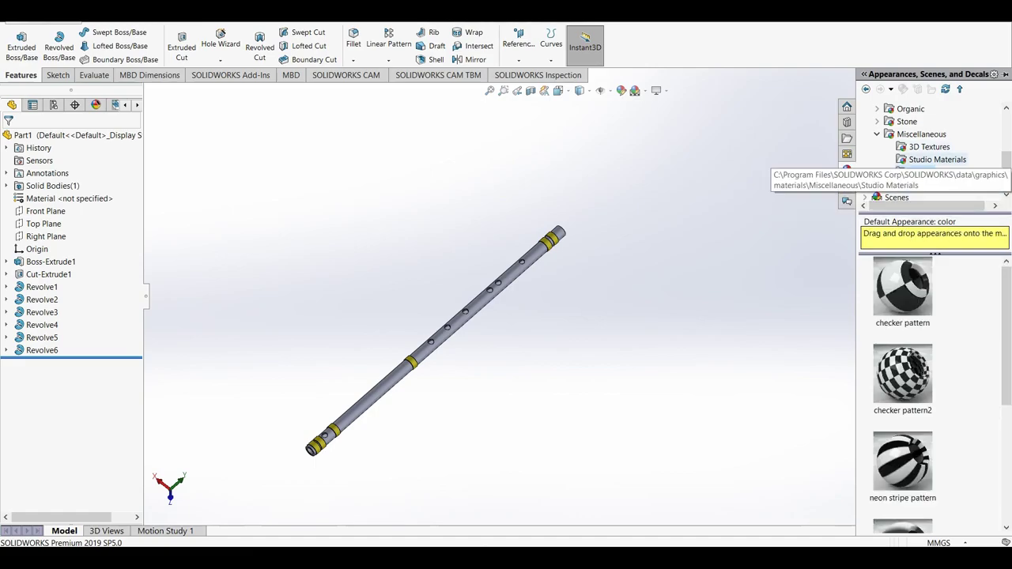
pyautogui.click(937, 159)
# Apply the wood floor texture to the flute body
pyautogui.scroll(-2, 902, 395)
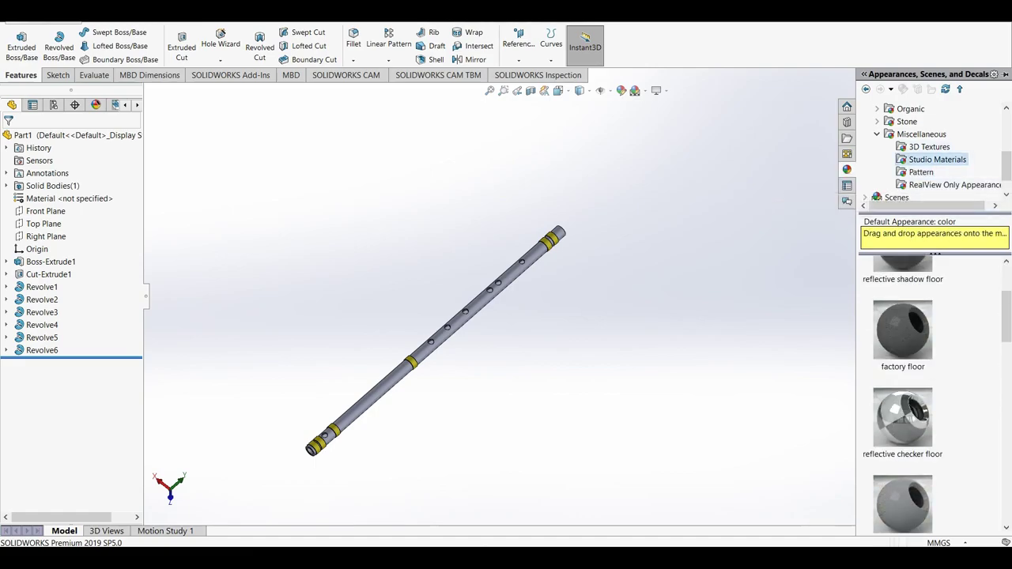
pyautogui.scroll(-2, 902, 396)
pyautogui.scroll(-2, 902, 396)
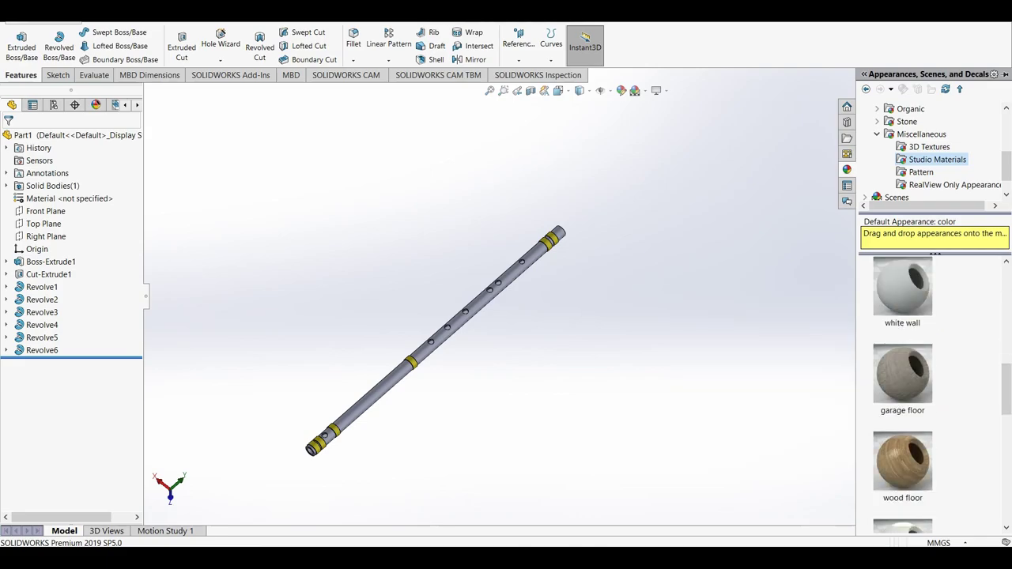
pyautogui.moveTo(903, 463); pyautogui.dragTo(503, 281)
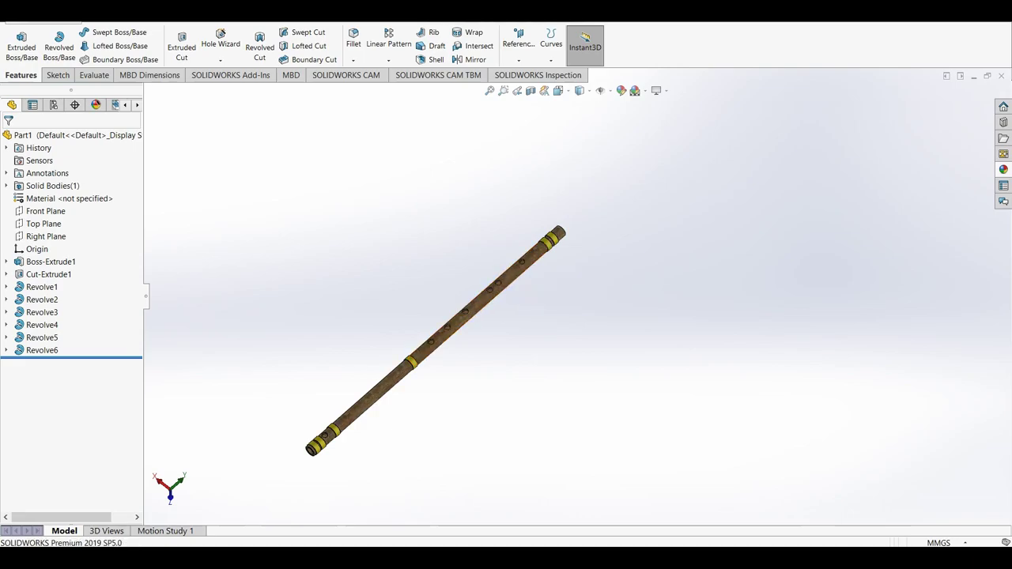
pyautogui.moveTo(435, 340)
pyautogui.mouseDown(button='middle')
pyautogui.moveTo(443, 332)
pyautogui.moveTo(410, 370)
pyautogui.moveTo(443, 356)
pyautogui.mouseUp(button='middle')
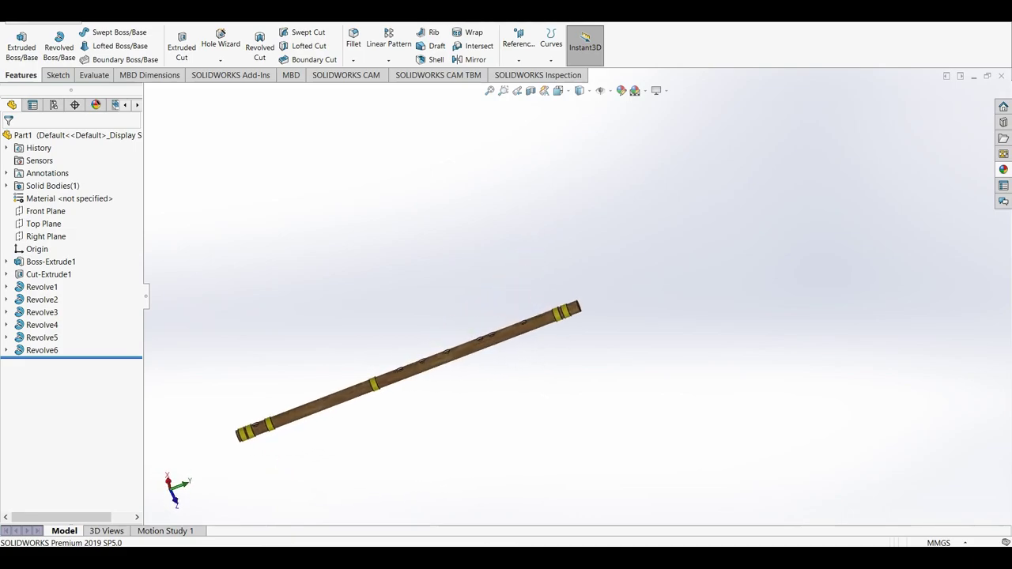
pyautogui.scroll(-3, 396, 396)
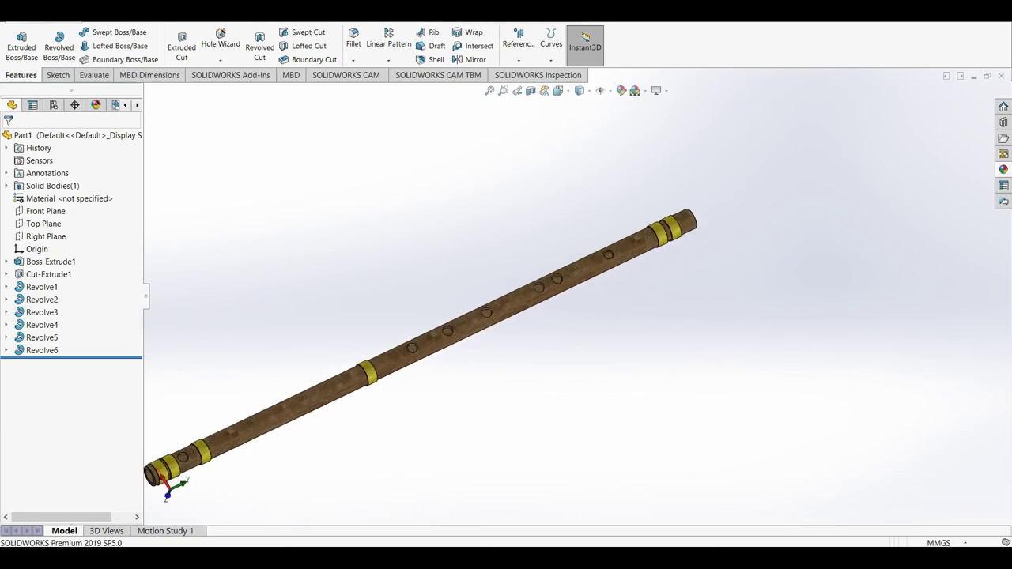
pyautogui.press('f')
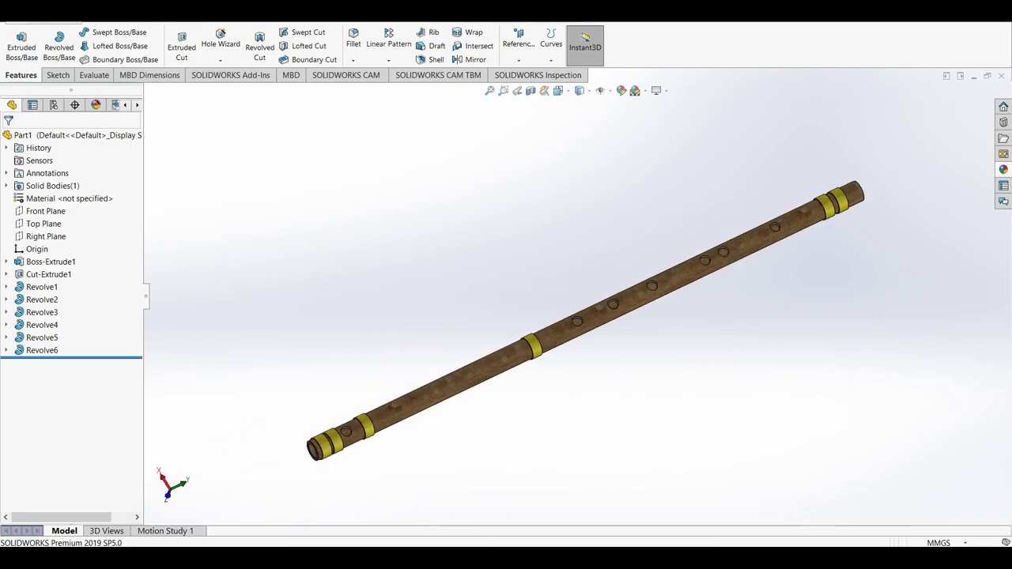